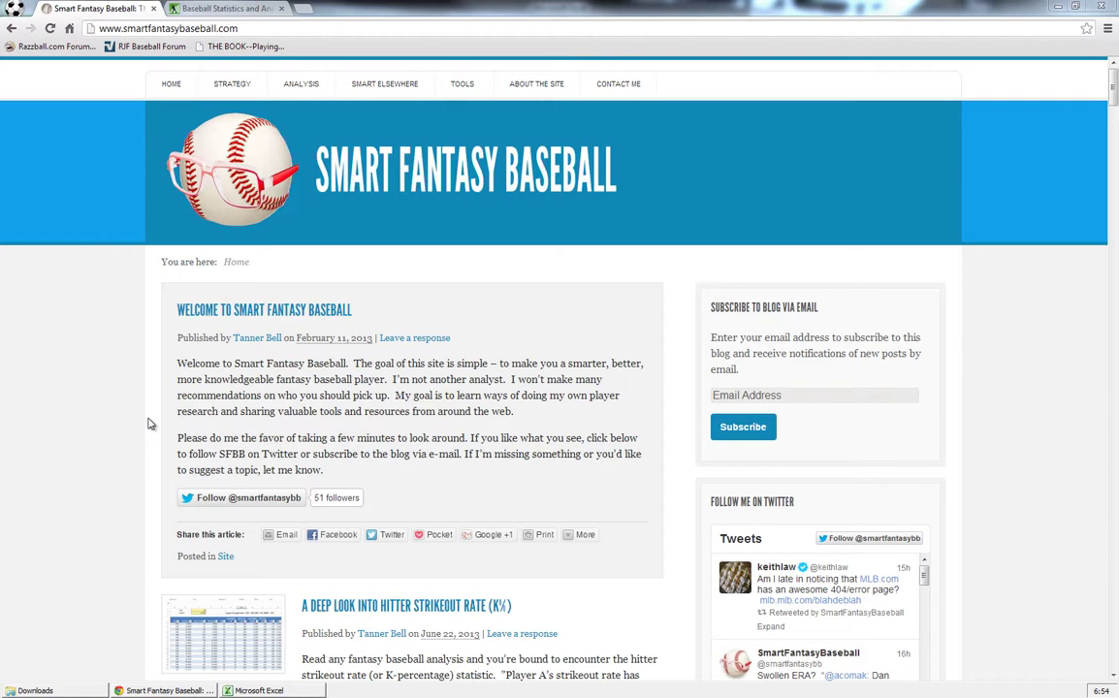
Open FanGraphs' 2013 pitching leaderboard with Min IP set to 40, listing 162 pitchers.
{"action": "left_click", "coordinate": [232, 12]}
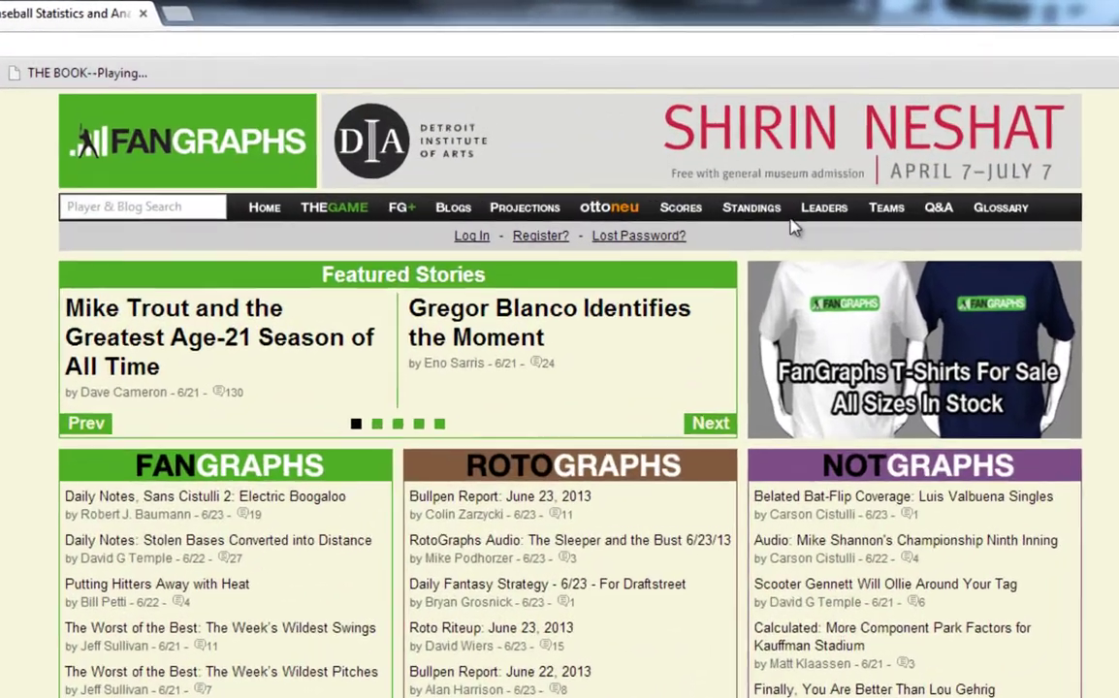
{"action": "mouse_move", "coordinate": [714, 141]}
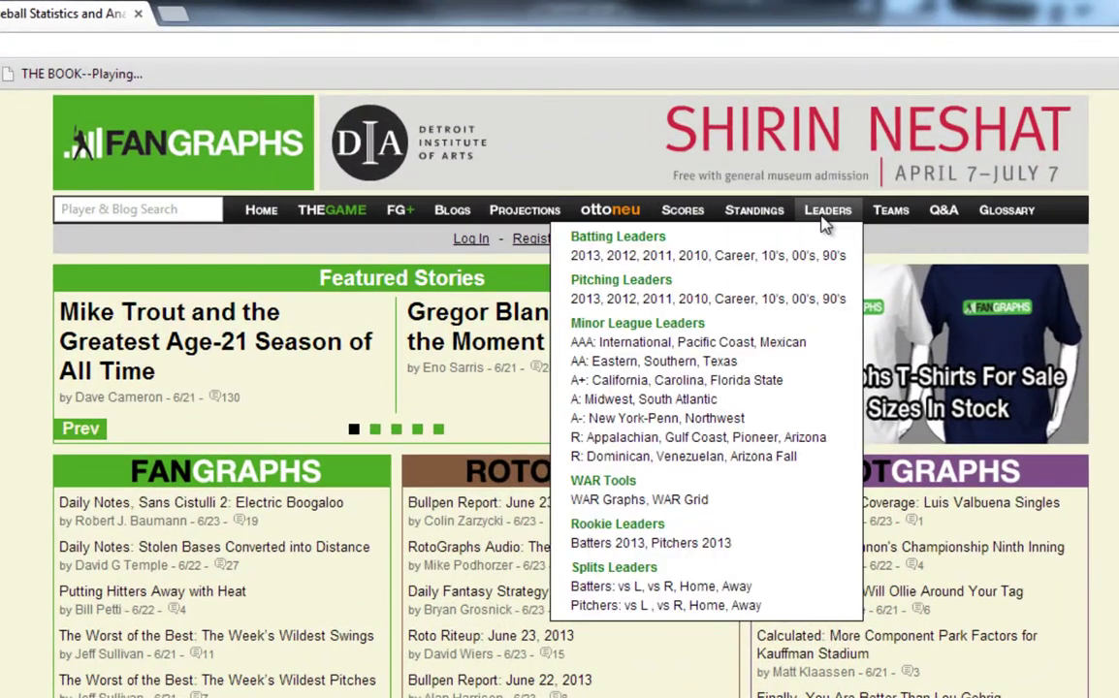
{"action": "left_click", "coordinate": [585, 299]}
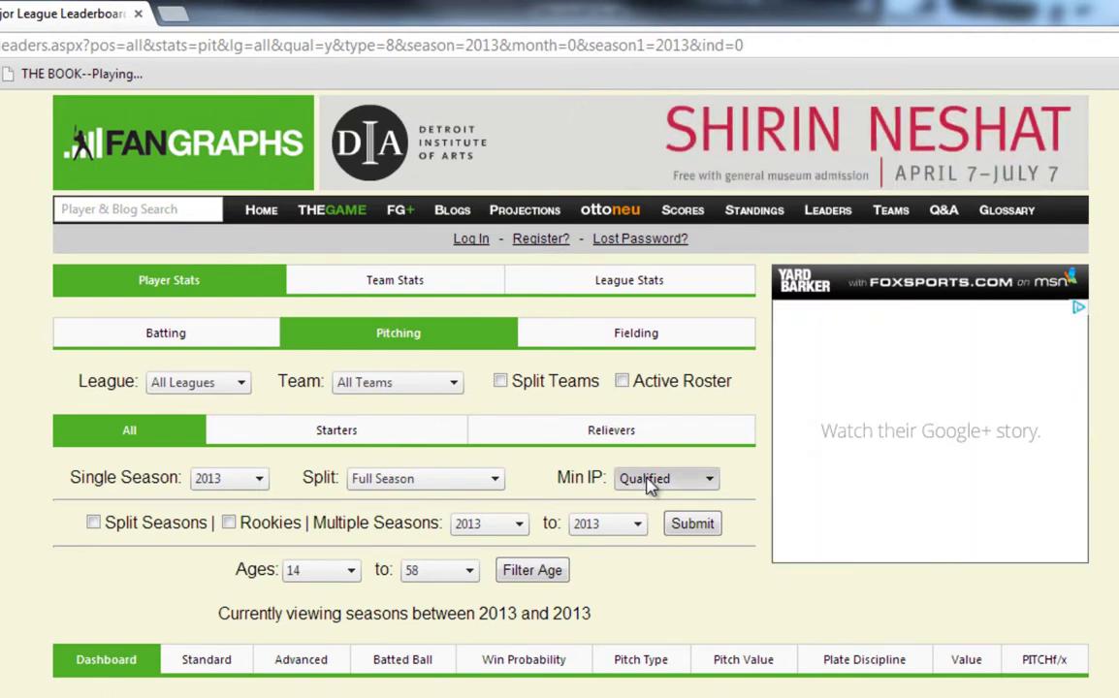
{"action": "left_click", "coordinate": [652, 481]}
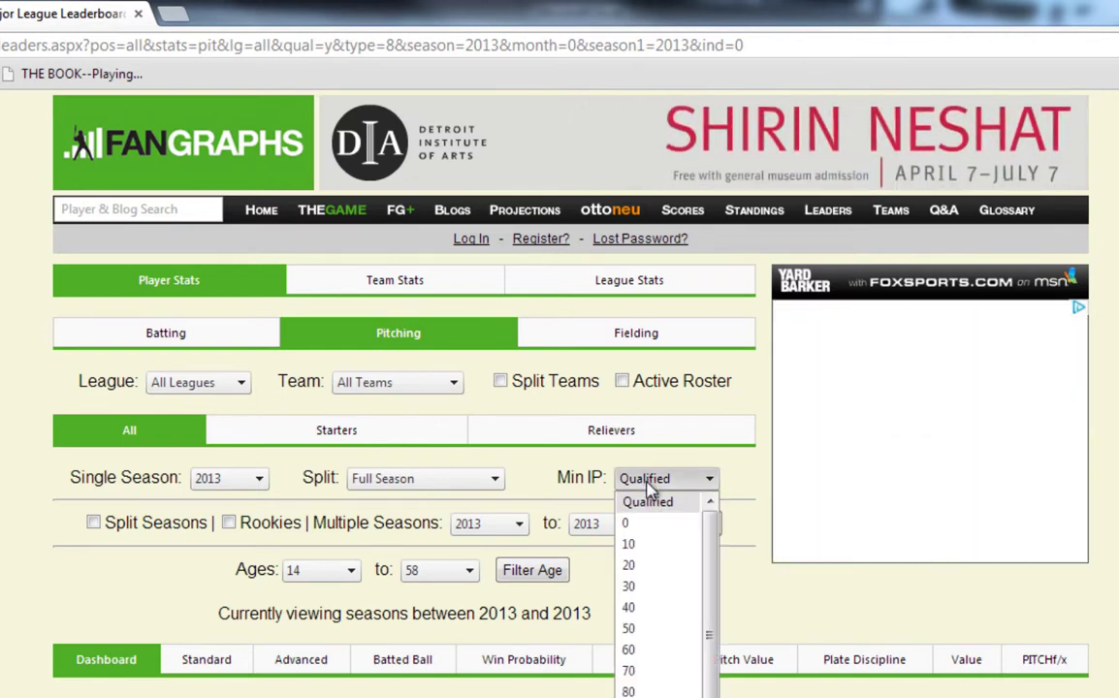
{"action": "left_click", "coordinate": [629, 607]}
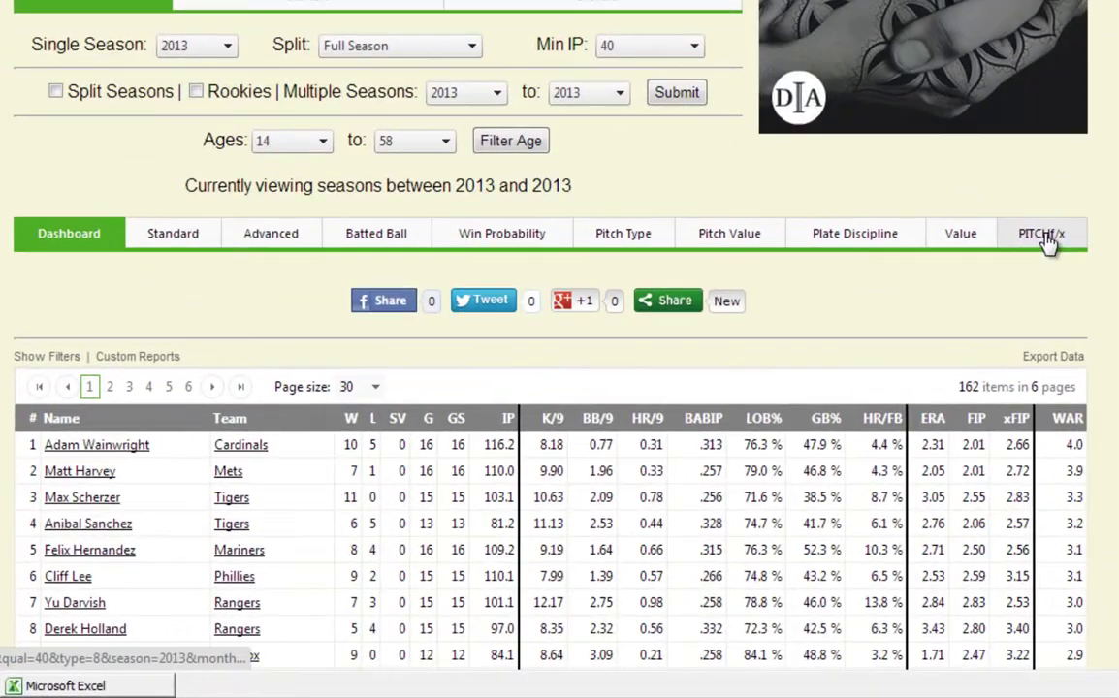
Show the PITCHf/x Pitch Type usage percentages on the leaderboard.
{"action": "left_click", "coordinate": [1047, 243]}
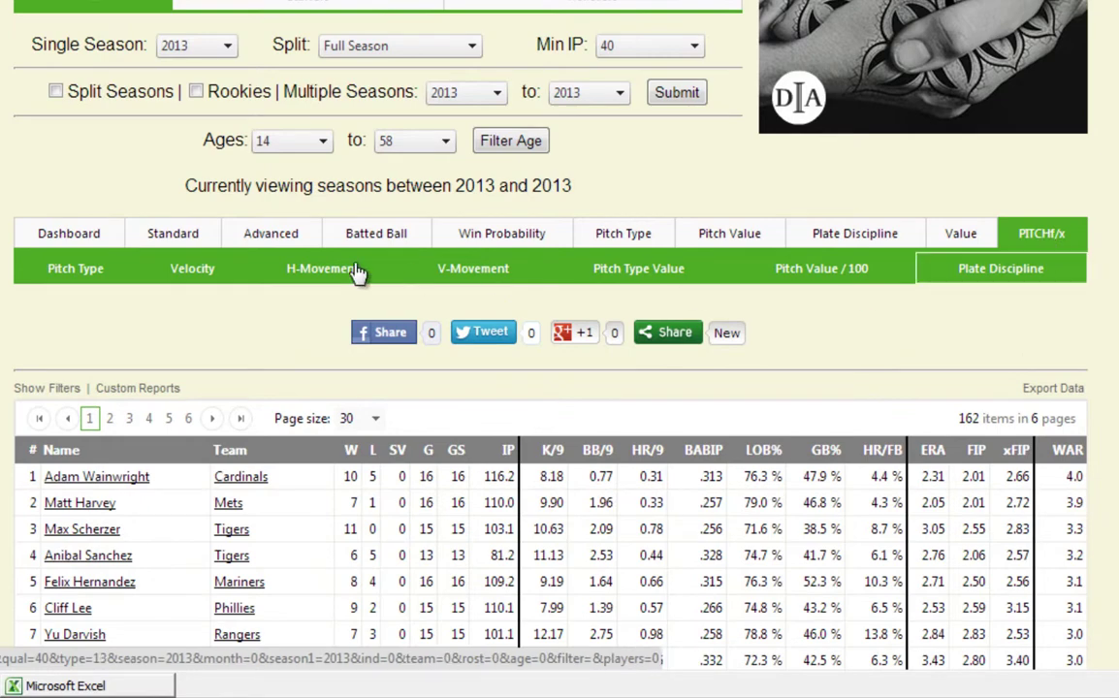
{"action": "left_click", "coordinate": [70, 275]}
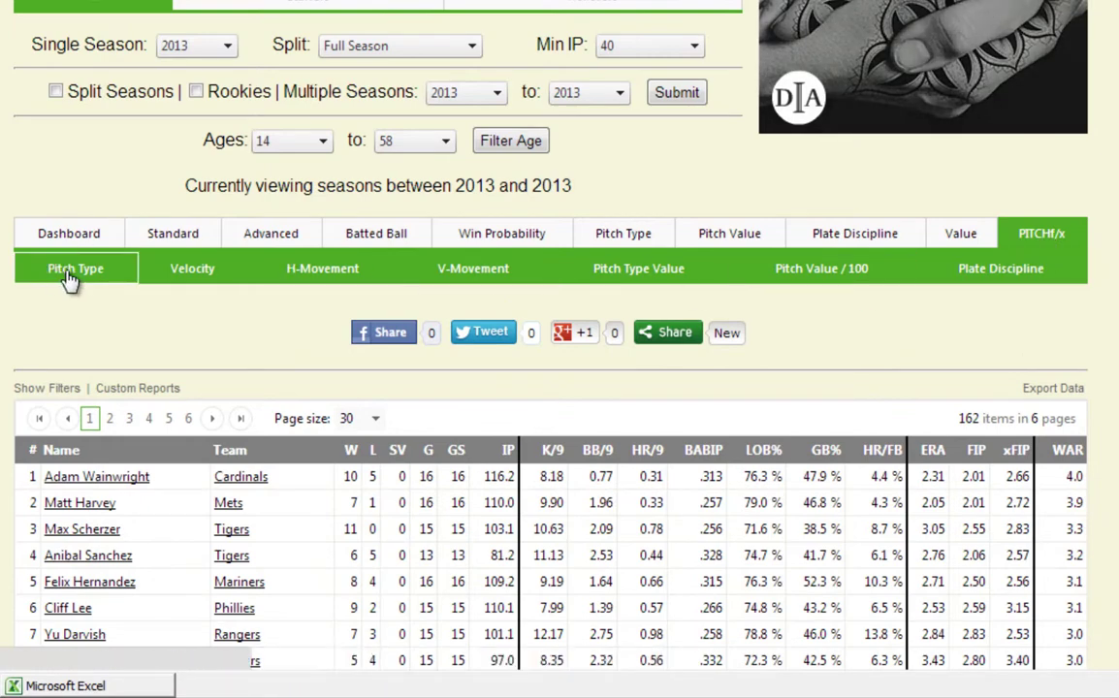
{"action": "scroll", "coordinate": [5, 288], "scroll_direction": "down", "scroll_amount": 3}
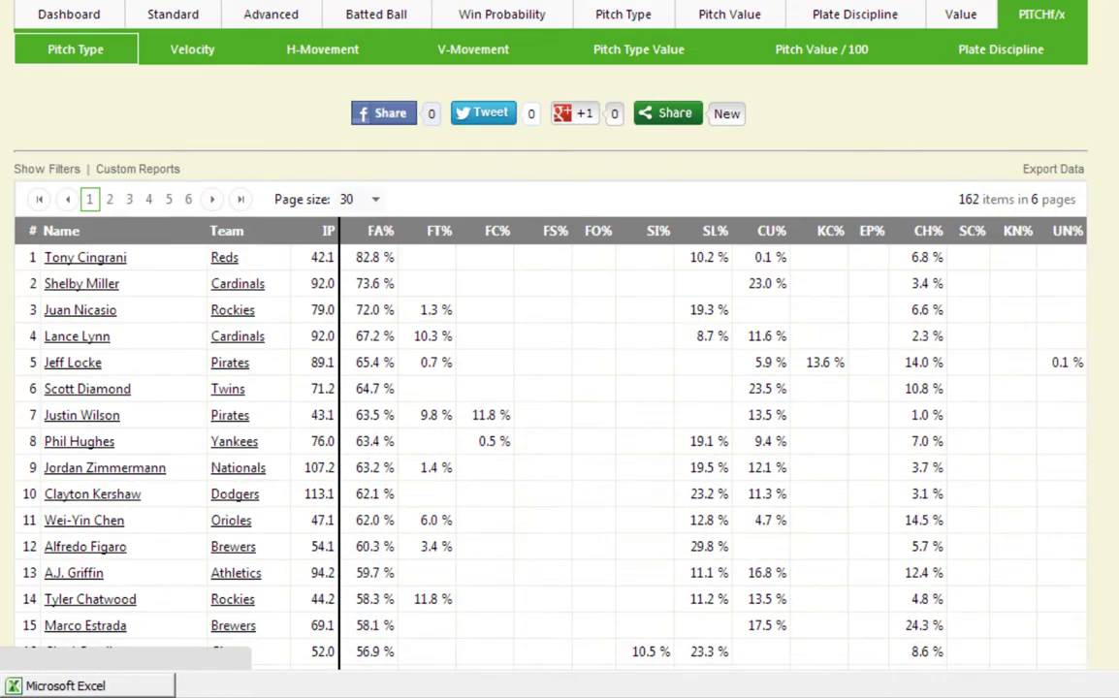
{"action": "scroll", "coordinate": [45, 68], "scroll_direction": "down", "scroll_amount": 3}
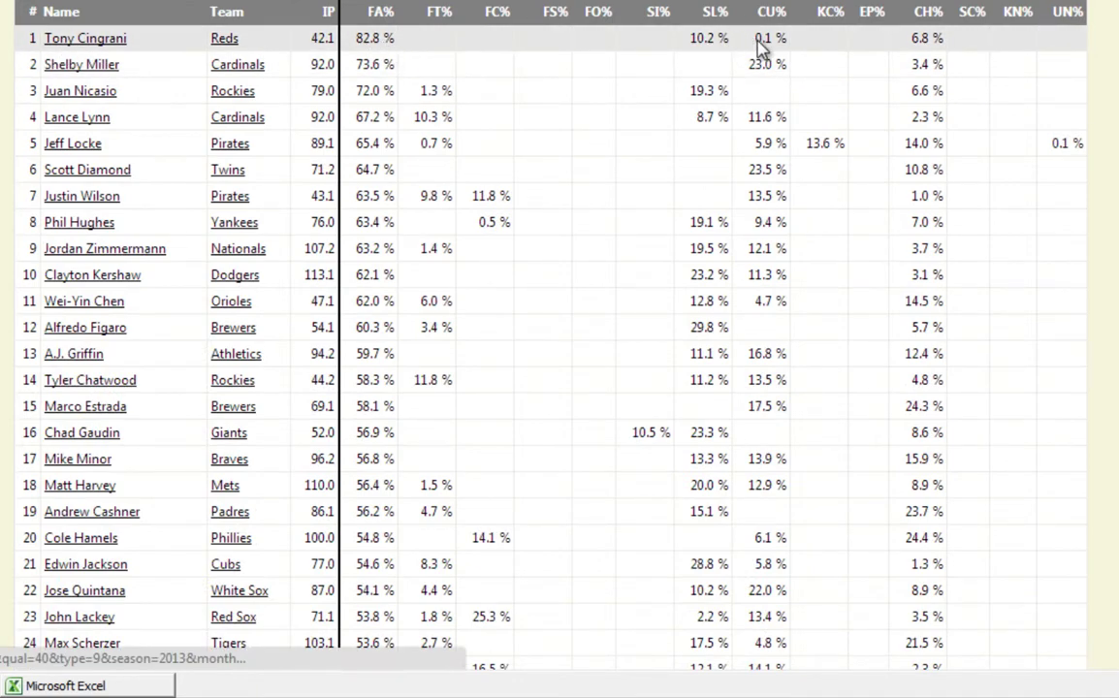
{"action": "scroll", "coordinate": [1038, 24], "scroll_direction": "up", "scroll_amount": 1}
{"action": "scroll", "coordinate": [1064, 29], "scroll_direction": "up", "scroll_amount": 1}
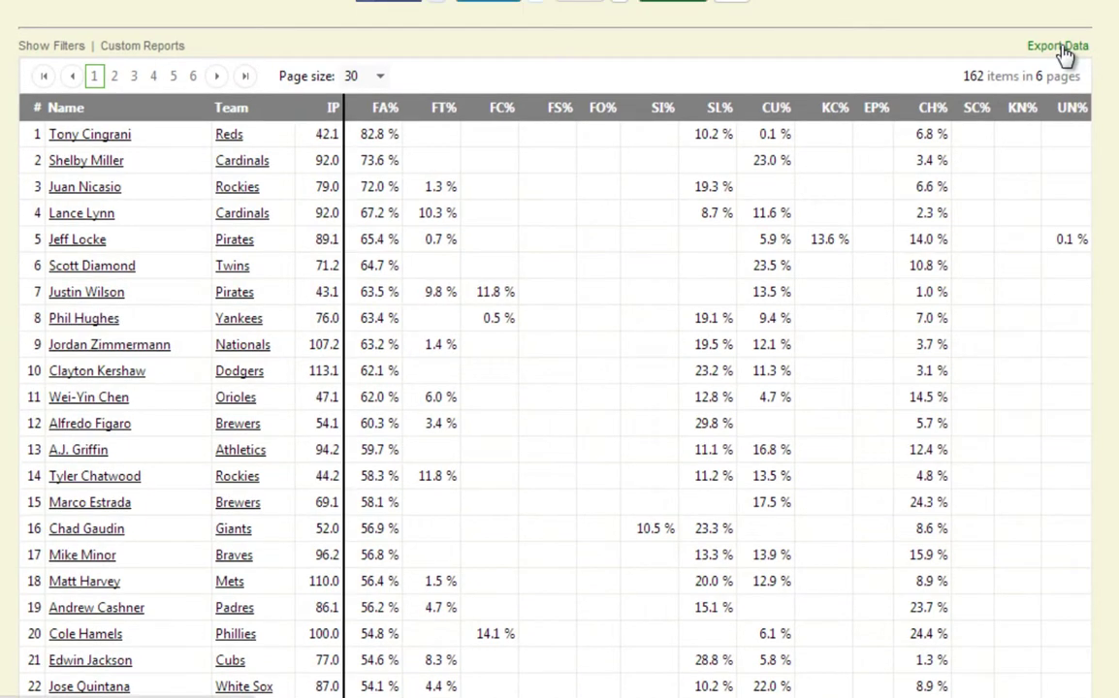
{"action": "scroll", "coordinate": [775, 165], "scroll_direction": "up", "scroll_amount": 5}
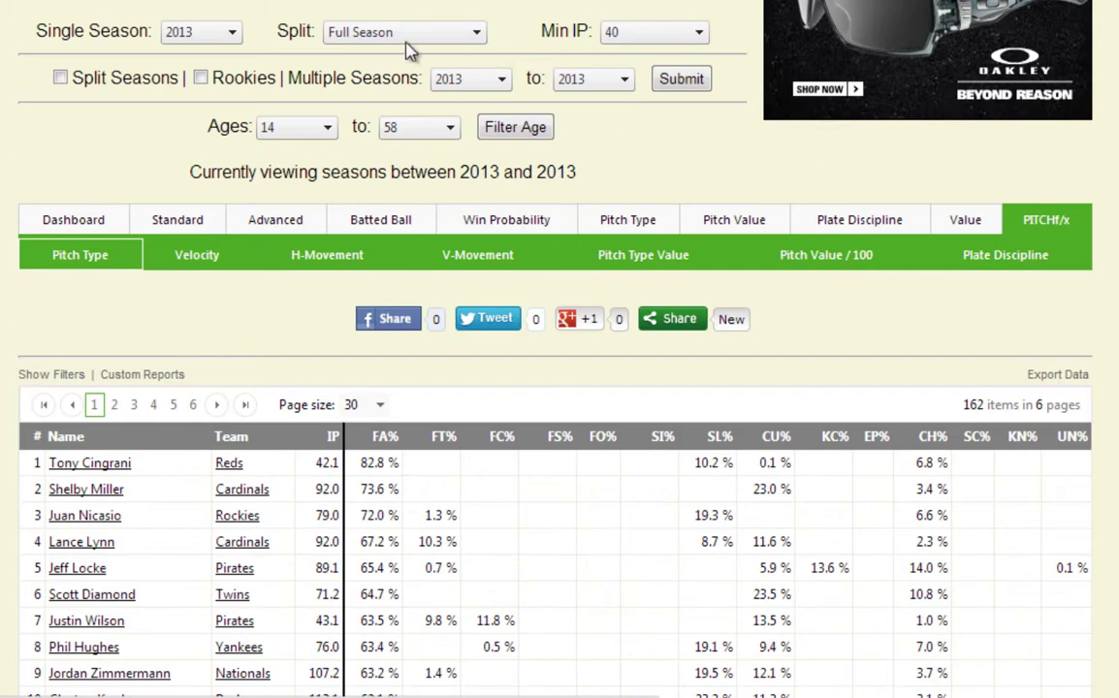
Switch the season to 2012 and export the leaderboard as a CSV.
{"action": "left_click", "coordinate": [232, 32]}
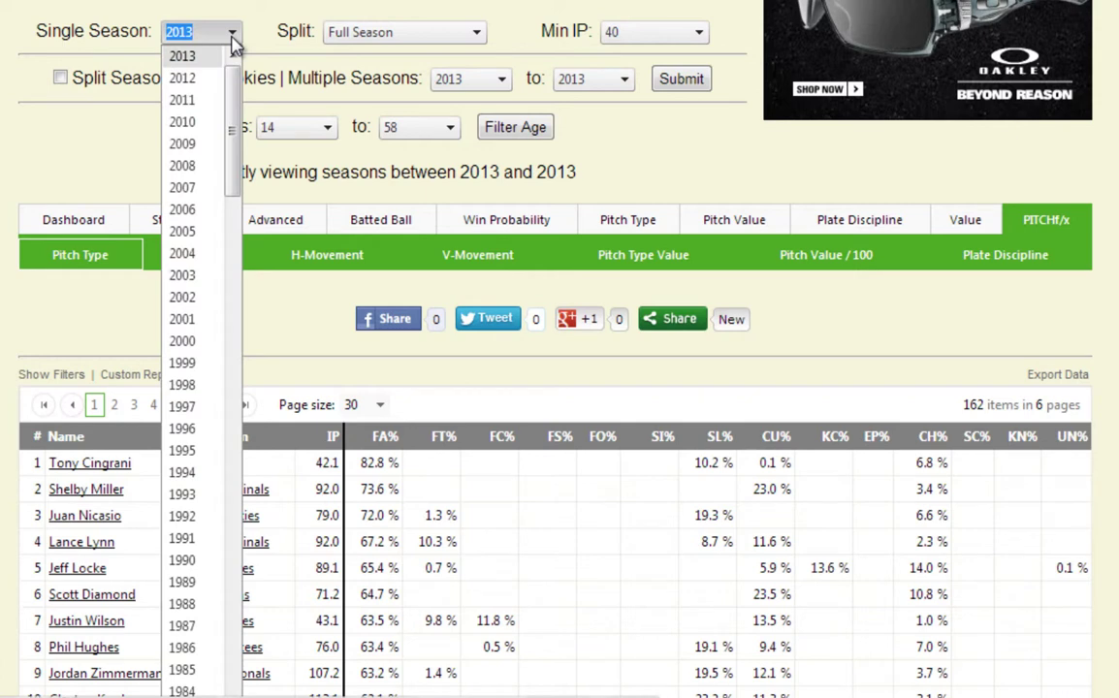
{"action": "left_click", "coordinate": [182, 78]}
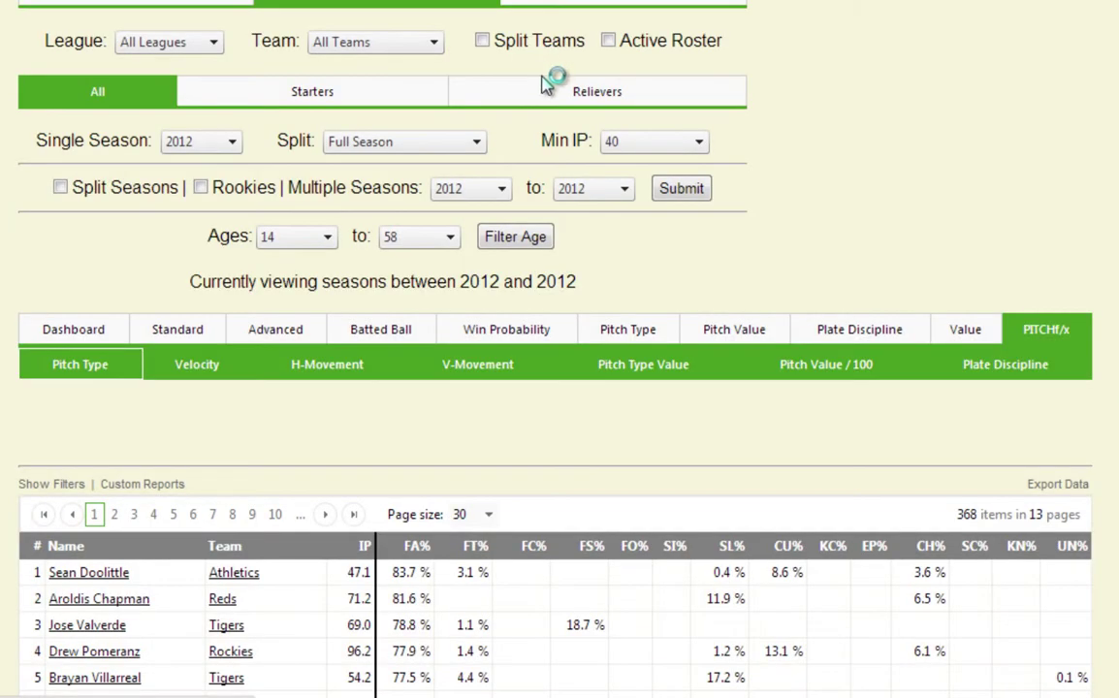
{"action": "scroll", "coordinate": [669, 281], "scroll_direction": "down", "scroll_amount": 2}
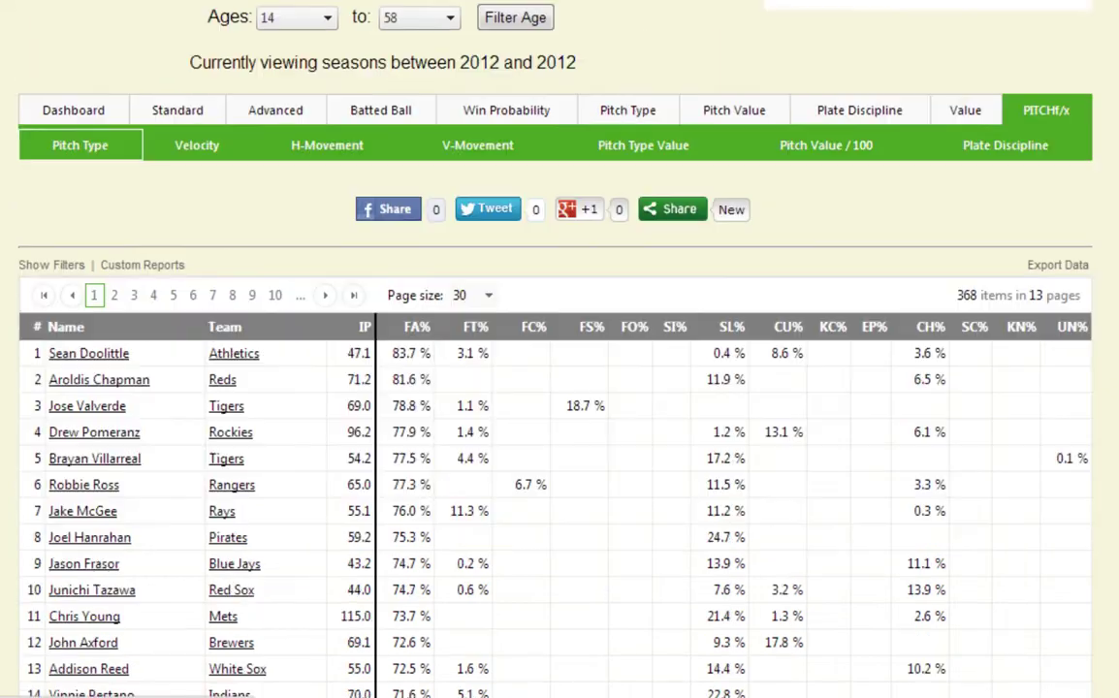
{"action": "scroll", "coordinate": [1088, 362], "scroll_direction": "down", "scroll_amount": 1}
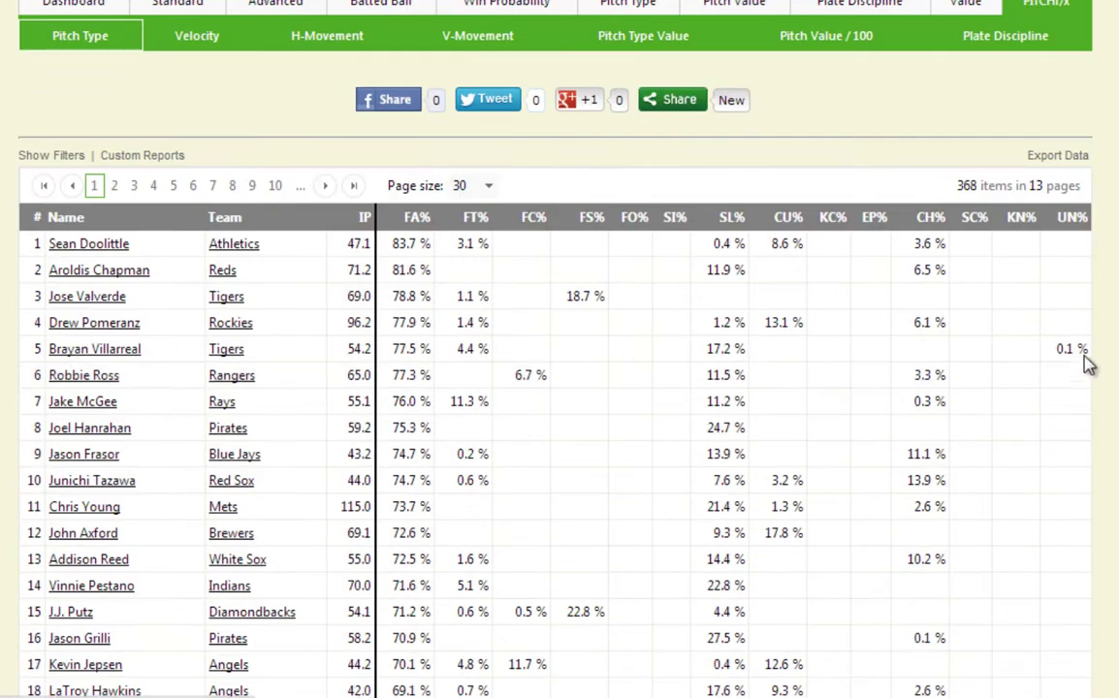
{"action": "left_click", "coordinate": [1053, 160]}
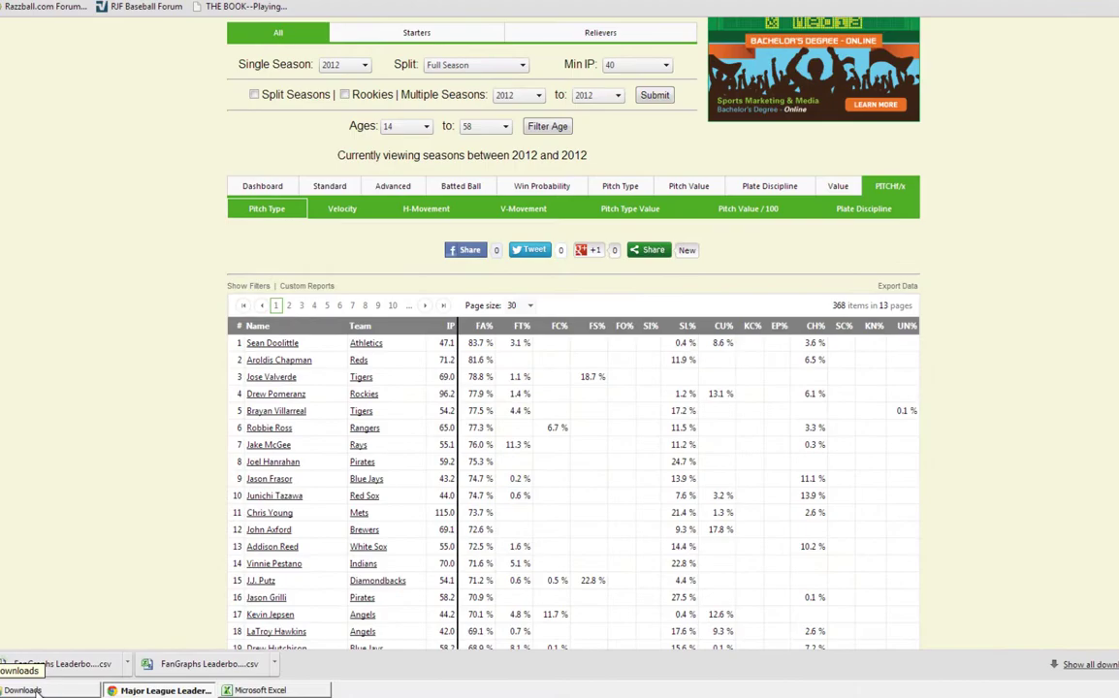
Open FanGraphs Leaderboard.csv and FanGraphs Leaderboard (1).csv from Downloads in Excel.
{"action": "left_click", "coordinate": [39, 690]}
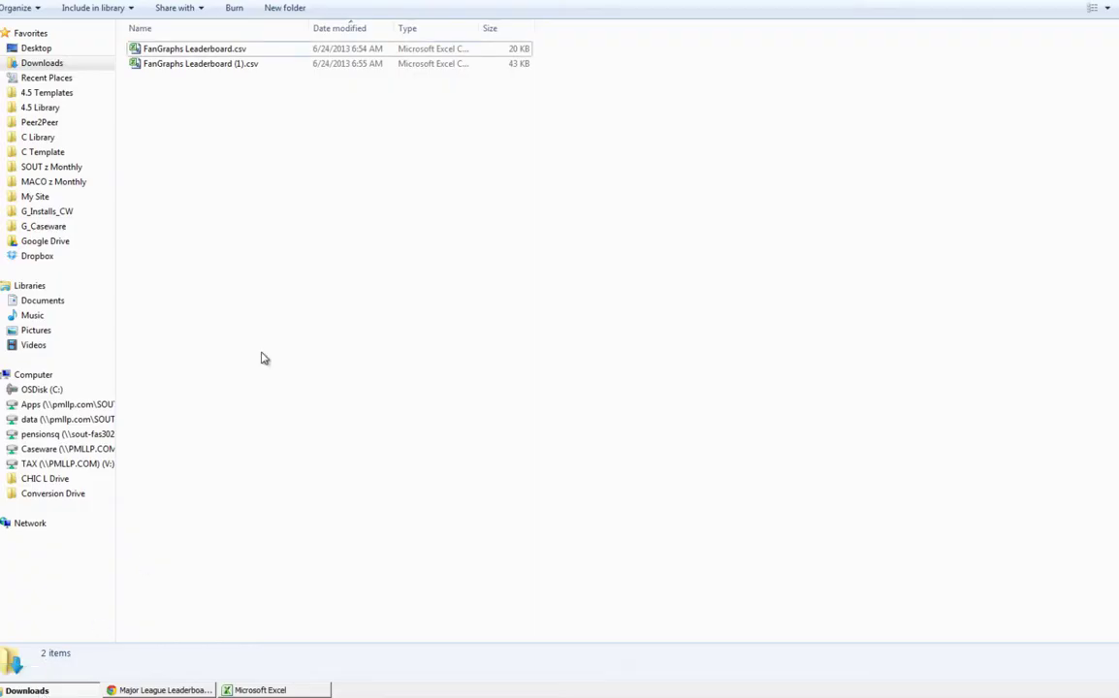
{"action": "left_click", "coordinate": [187, 56]}
{"action": "double_click", "coordinate": [186, 55]}
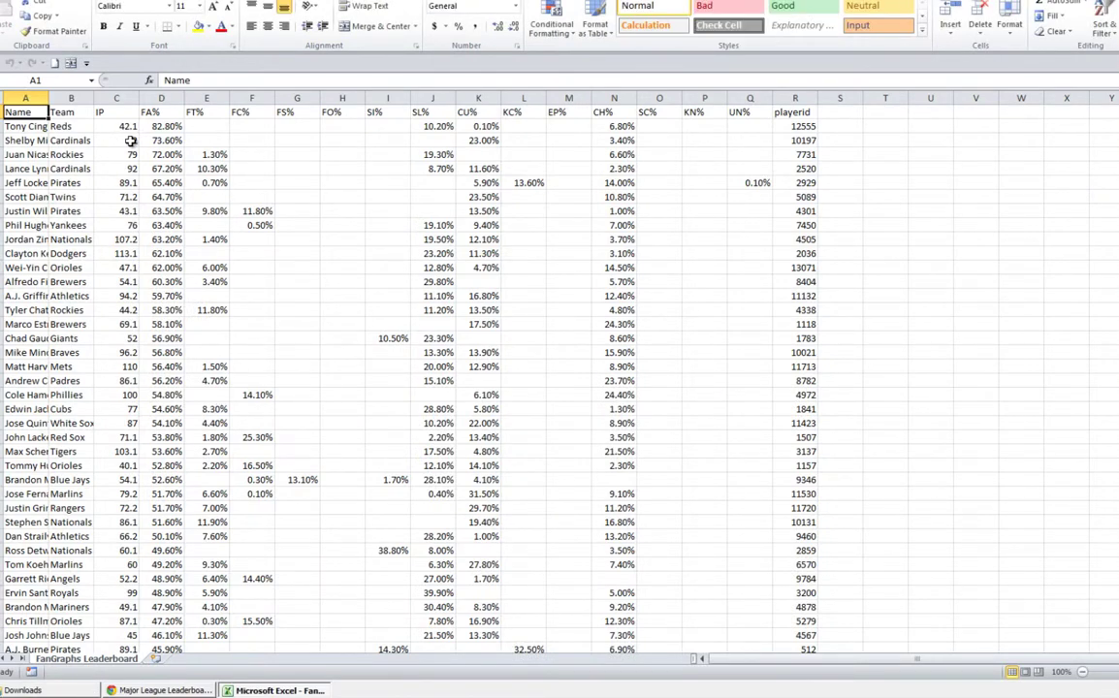
{"action": "left_click", "coordinate": [68, 693]}
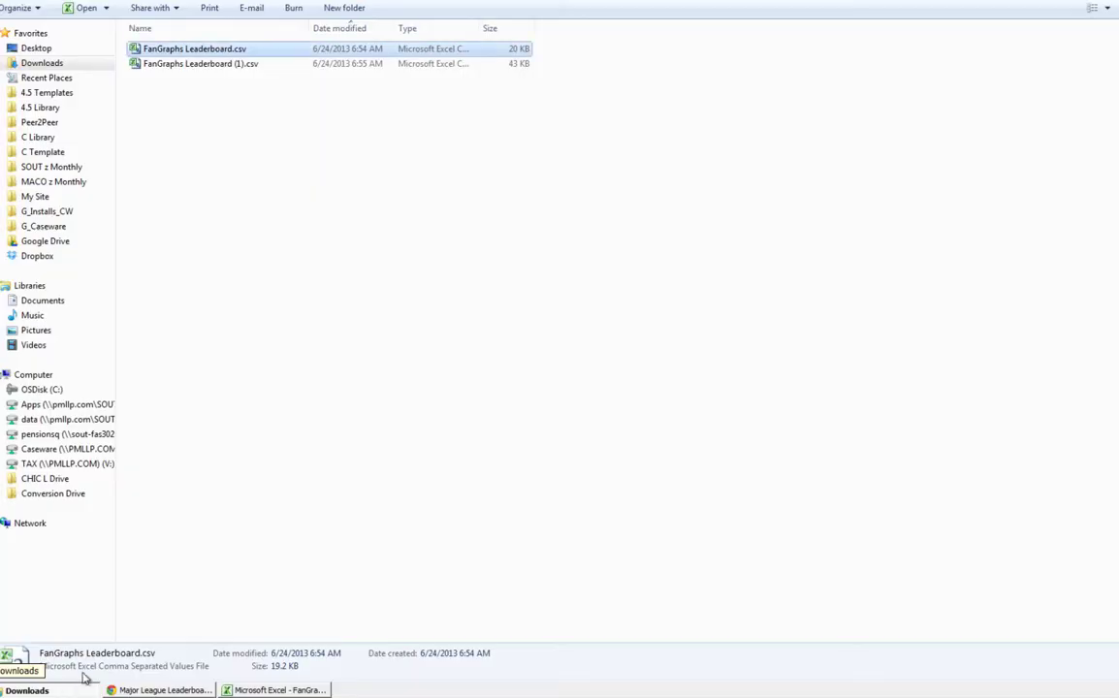
{"action": "left_click", "coordinate": [199, 65]}
{"action": "double_click", "coordinate": [199, 65]}
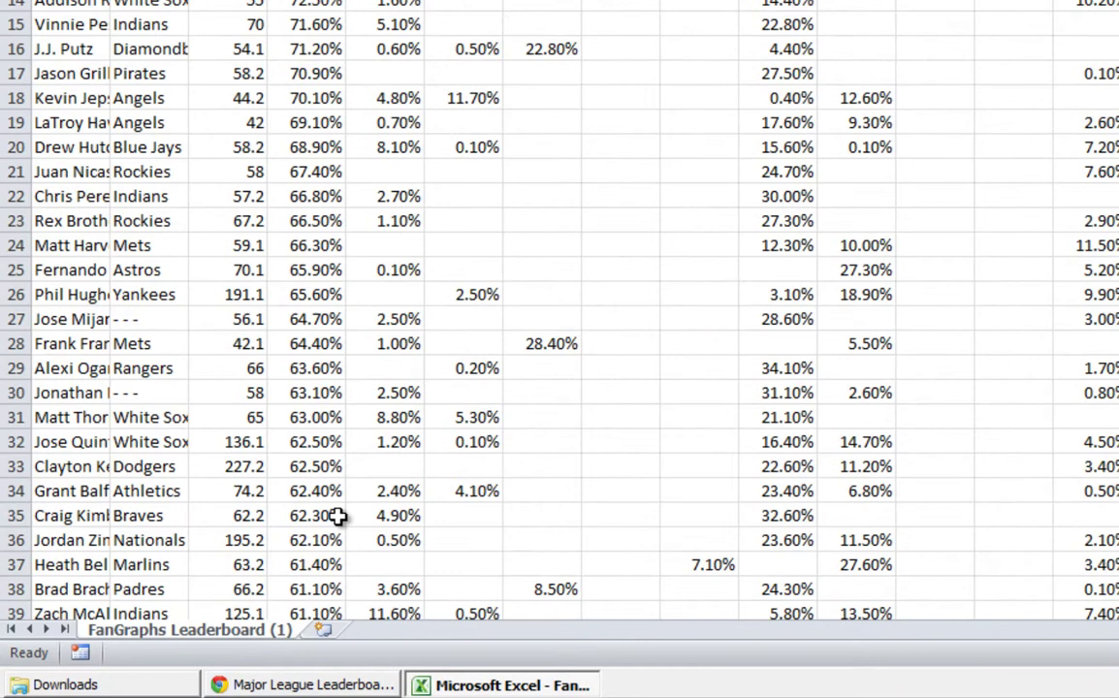
Move the 2012 sheet to the end of the FanGraphs Leaderboard.csv workbook.
{"action": "right_click", "coordinate": [159, 655]}
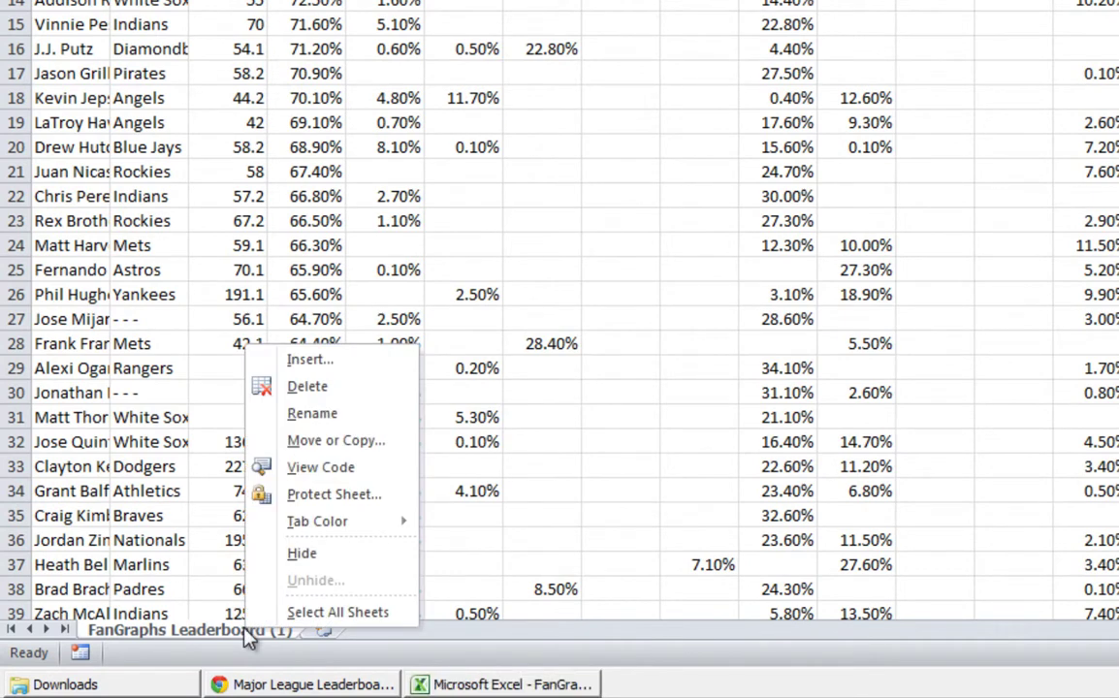
{"action": "left_click", "coordinate": [336, 442]}
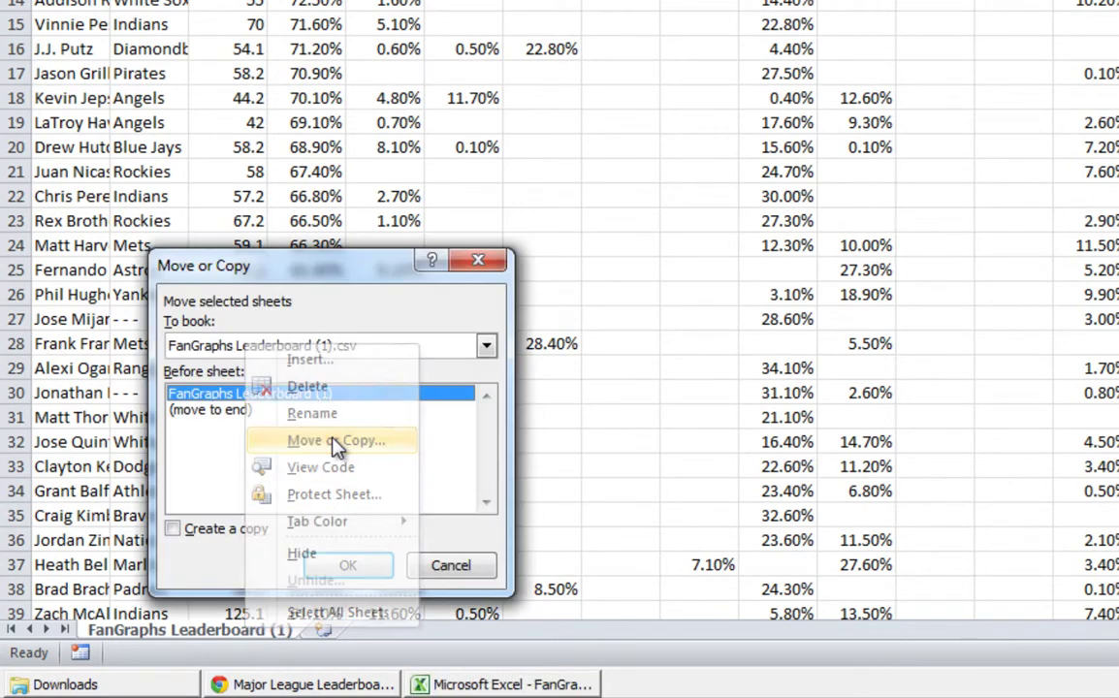
{"action": "left_click", "coordinate": [388, 355]}
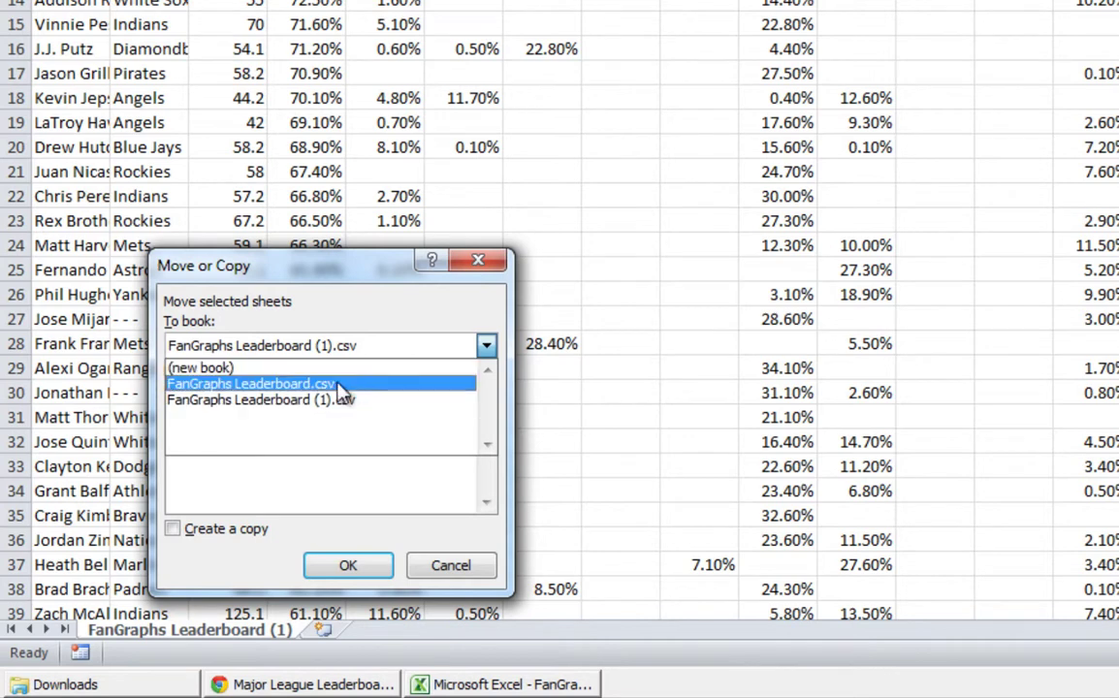
{"action": "left_click", "coordinate": [281, 384]}
{"action": "left_click", "coordinate": [231, 411]}
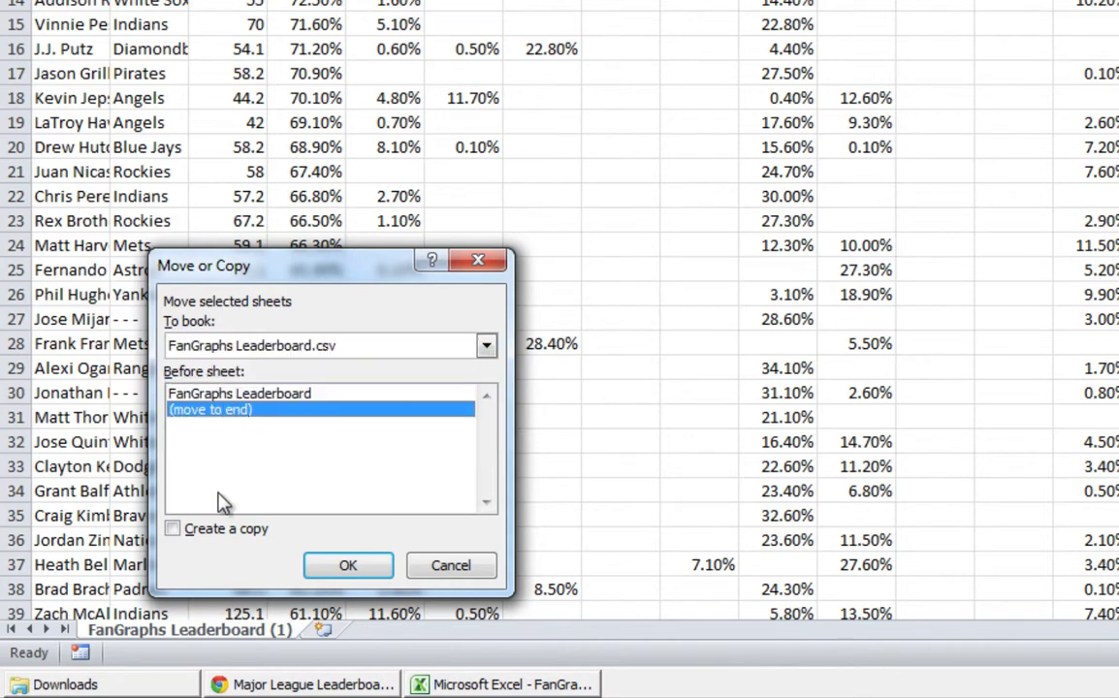
{"action": "left_click", "coordinate": [330, 561]}
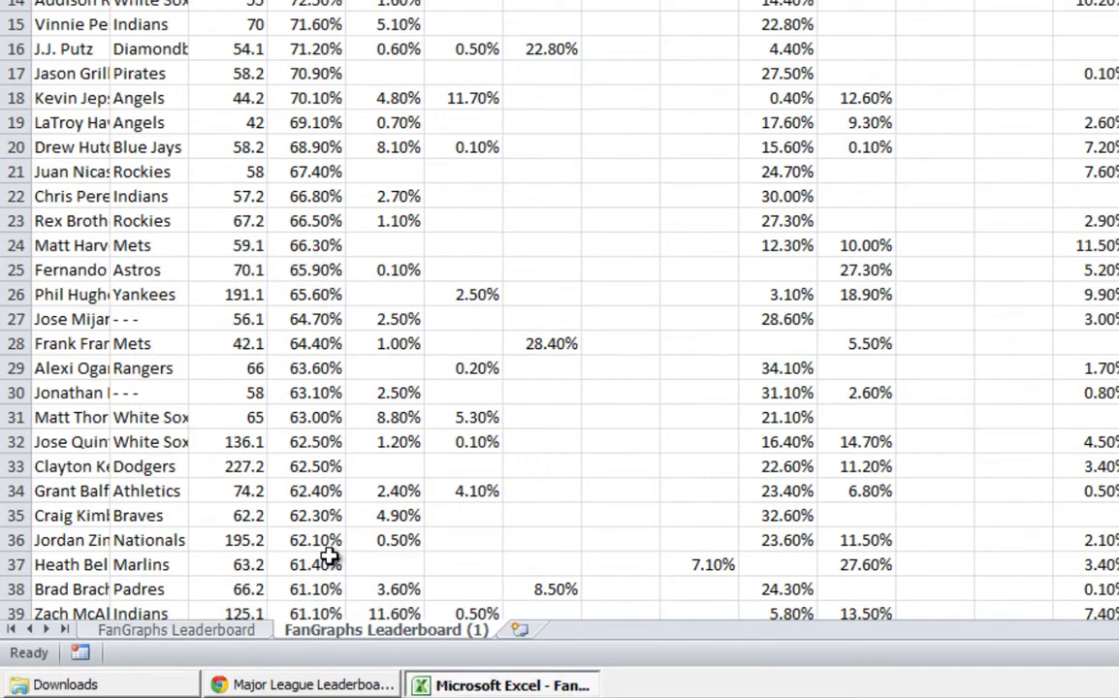
Rename the moved sheet to 2012 and the original sheet to 2013.
{"action": "right_click", "coordinate": [344, 631]}
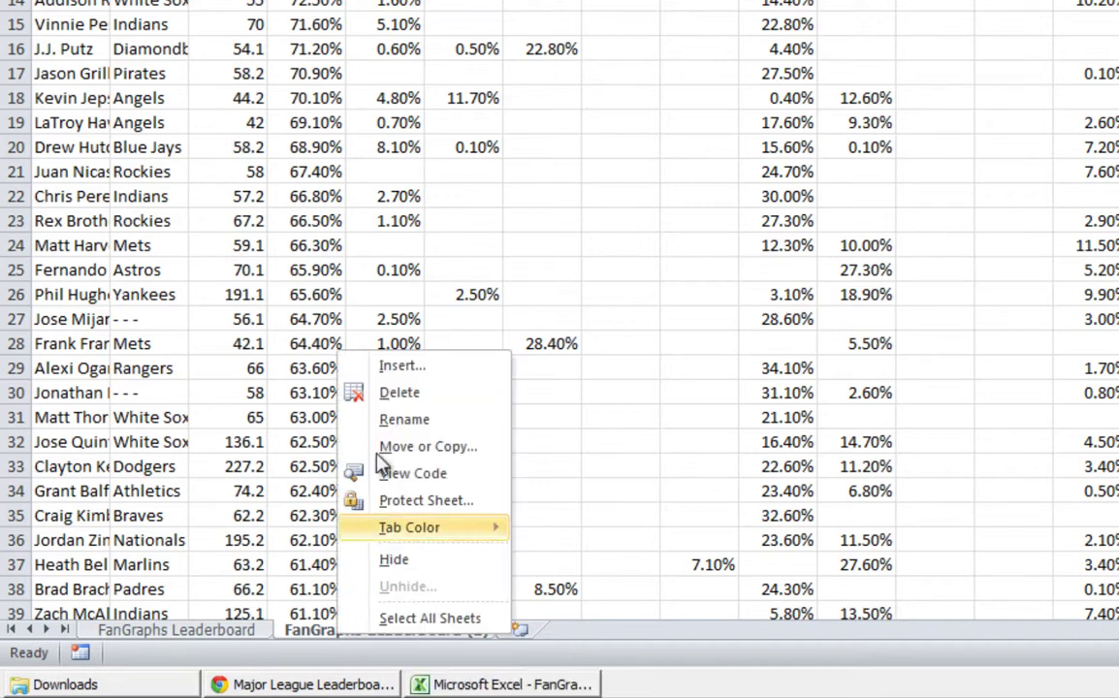
{"action": "left_click", "coordinate": [382, 421]}
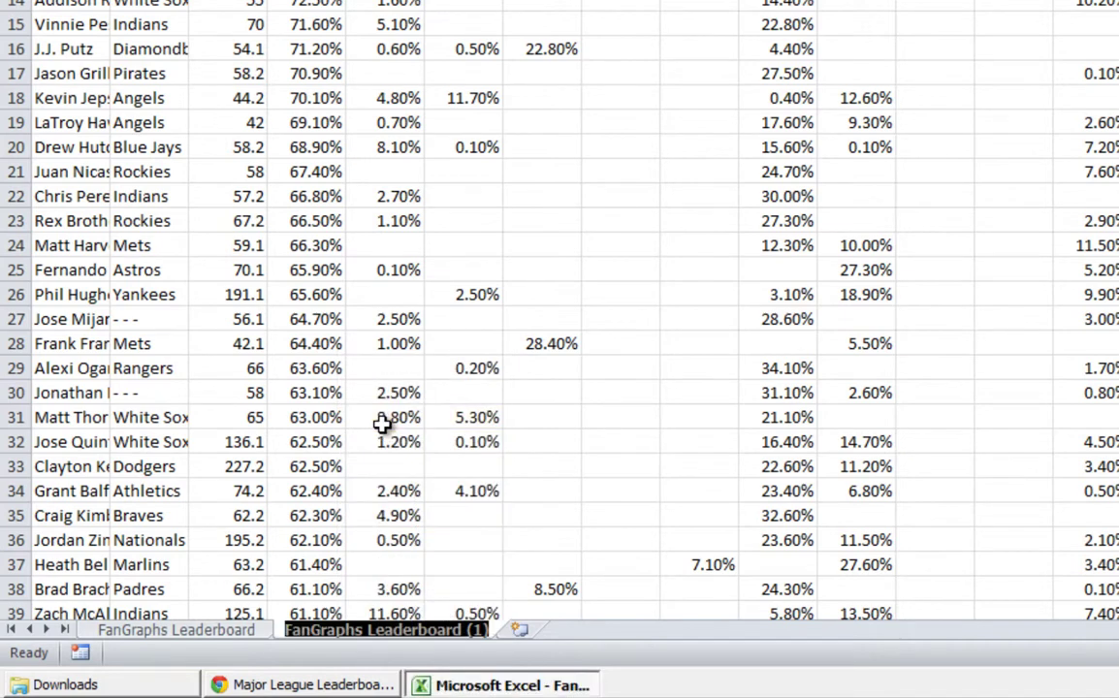
{"action": "type", "text": "2012"}
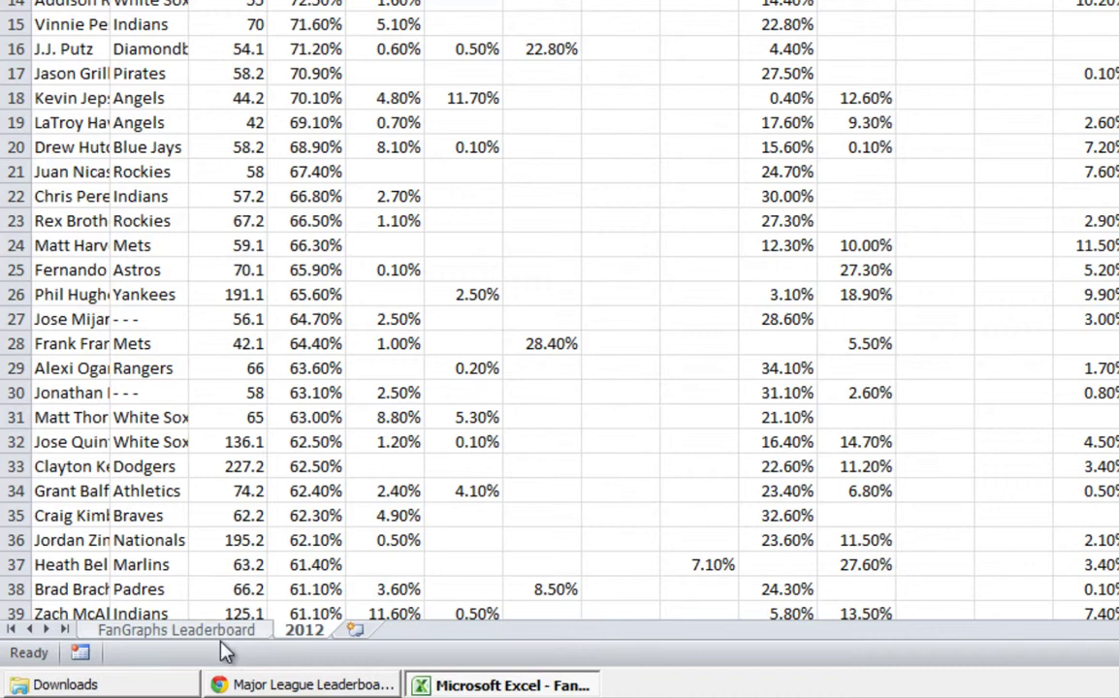
{"action": "right_click", "coordinate": [200, 632]}
{"action": "left_click", "coordinate": [294, 416]}
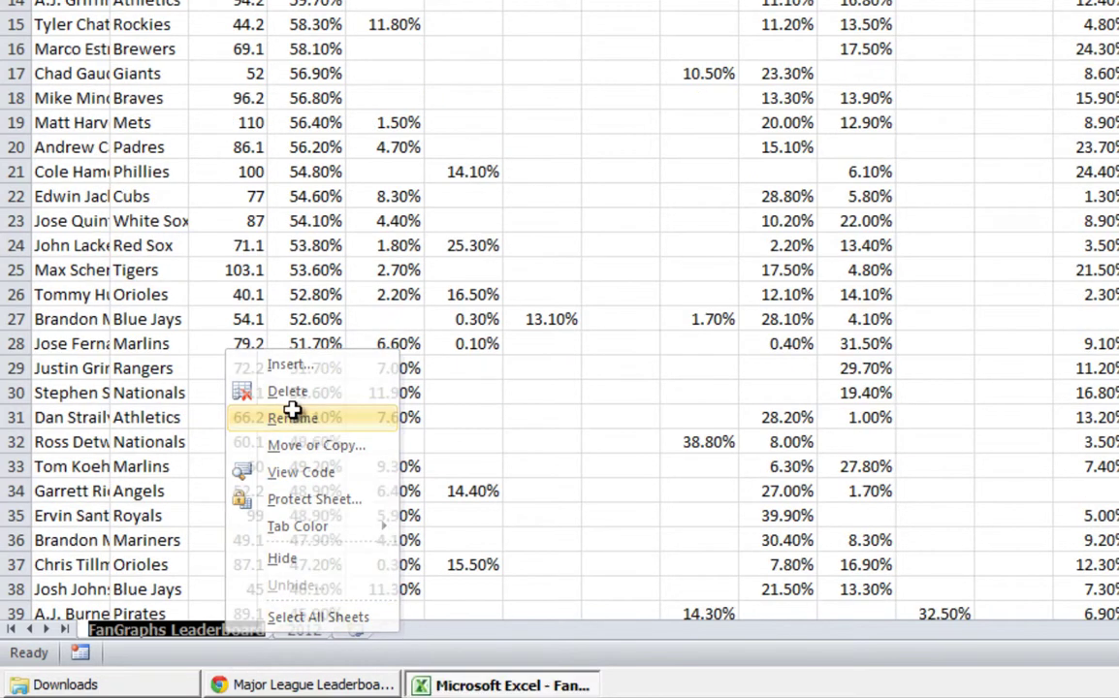
{"action": "type", "text": "2013"}
{"action": "key", "text": "Return"}
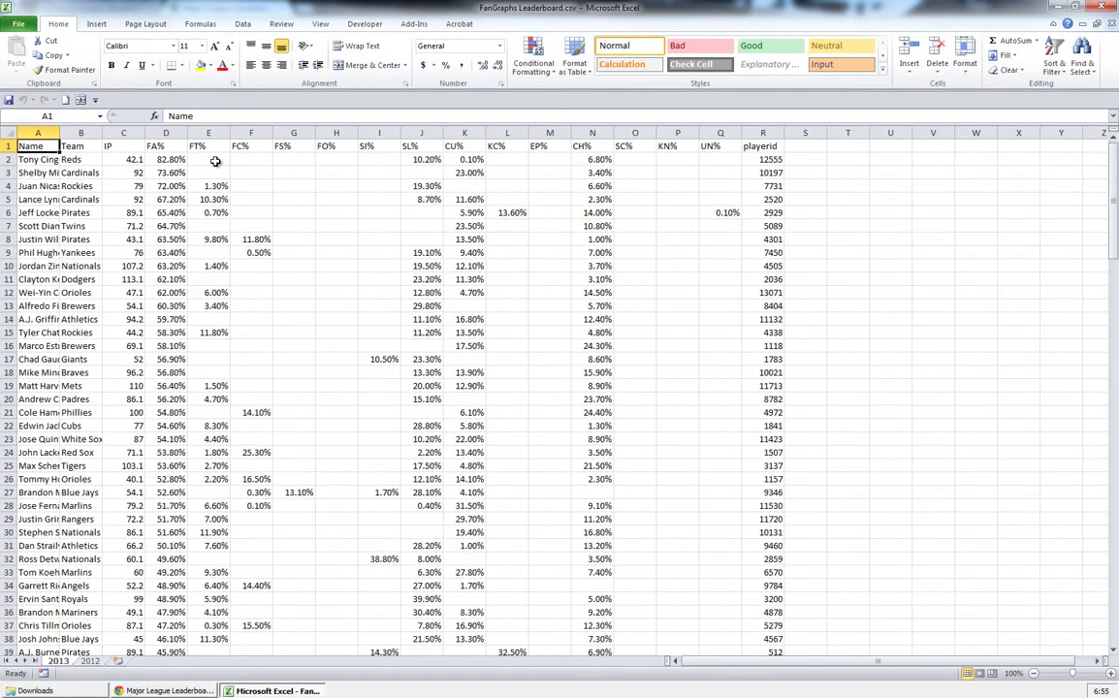
Select the 2013 sheet's data block from D2 through R163.
{"action": "left_click", "coordinate": [215, 160]}
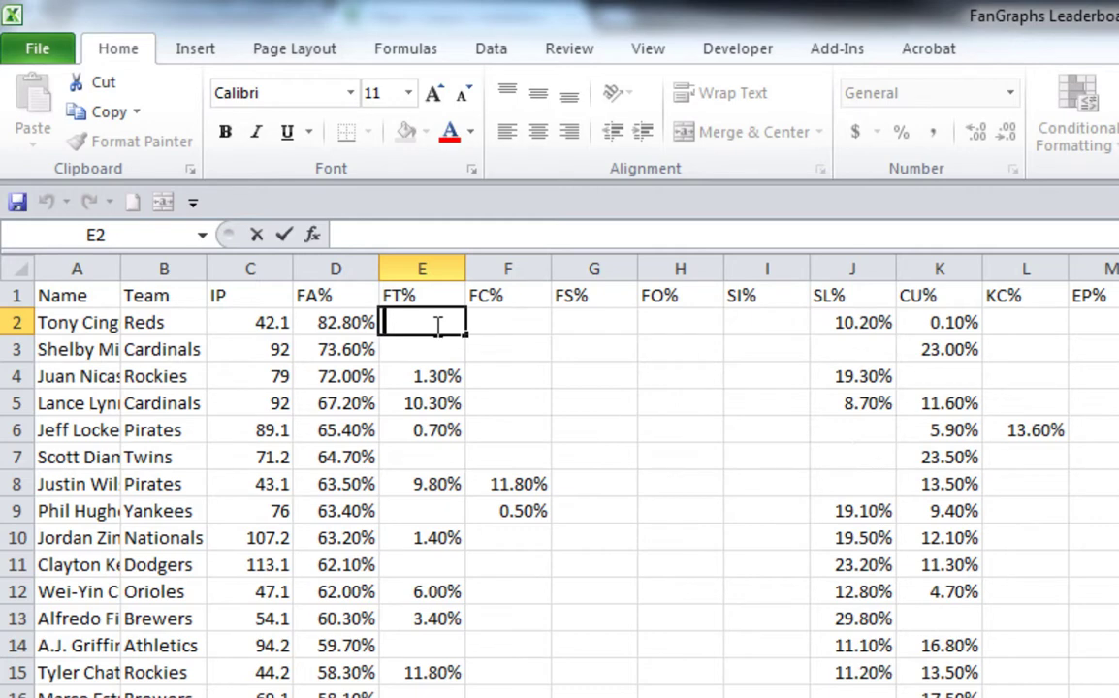
{"action": "key", "text": "Escape"}
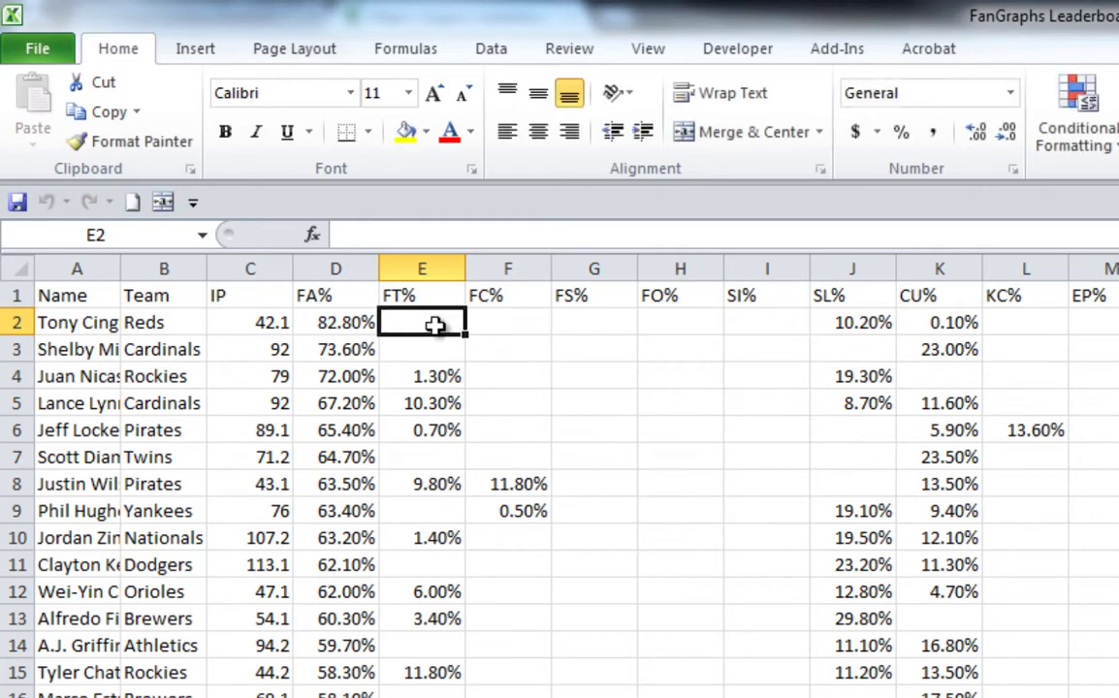
{"action": "key", "text": "Right"}
{"action": "key", "text": "Right"}
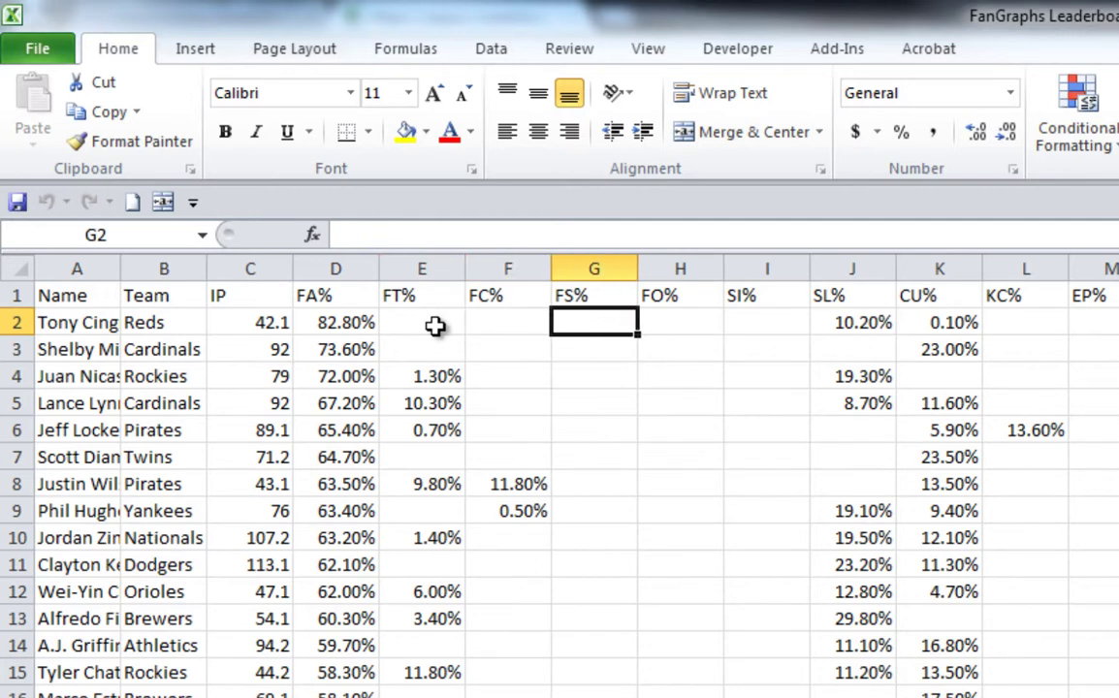
{"action": "key", "text": "Right"}
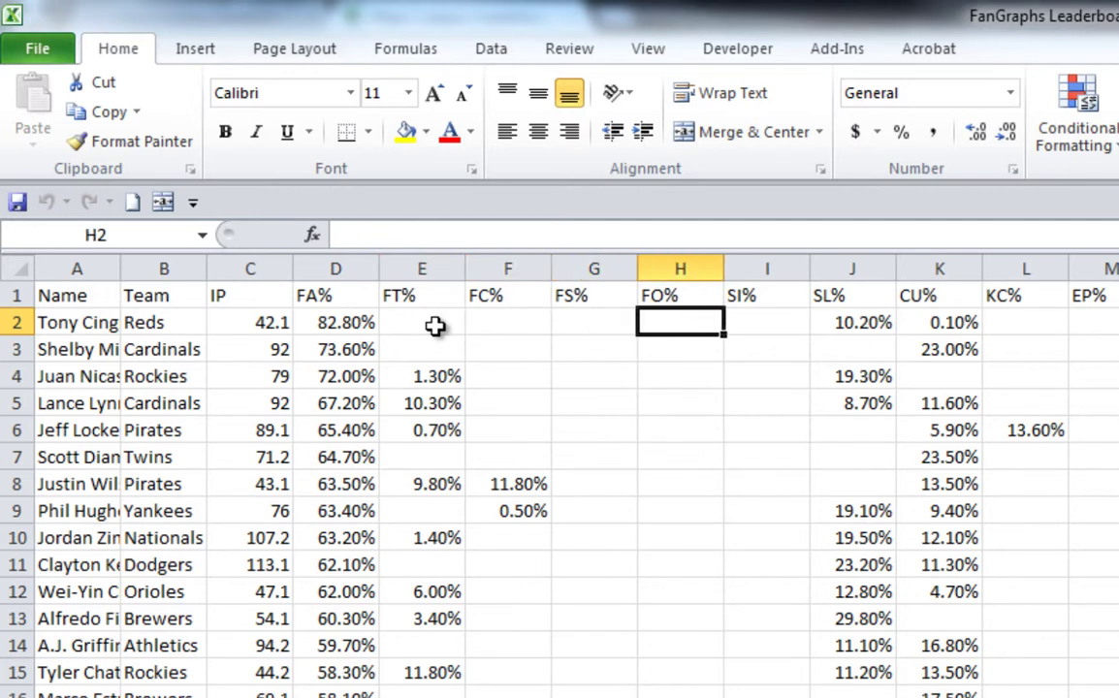
{"action": "key", "text": "Left"}
{"action": "key", "text": "Left"}
{"action": "key", "text": "Left"}
{"action": "key", "text": "Left"}
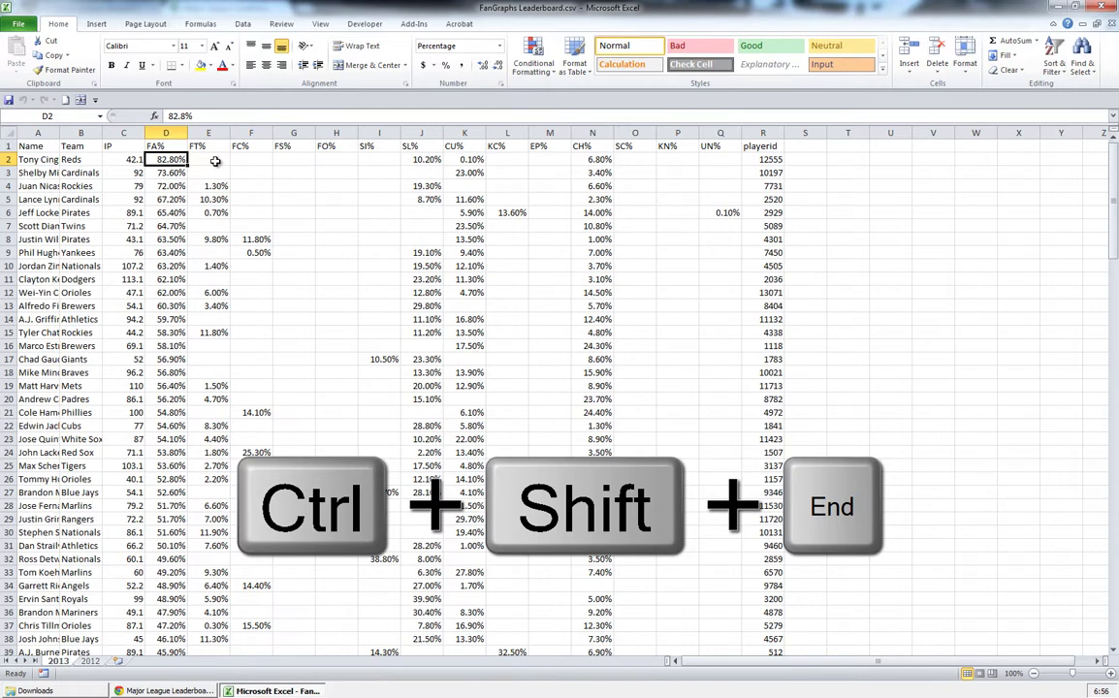
{"action": "key", "text": "ctrl+shift+End"}
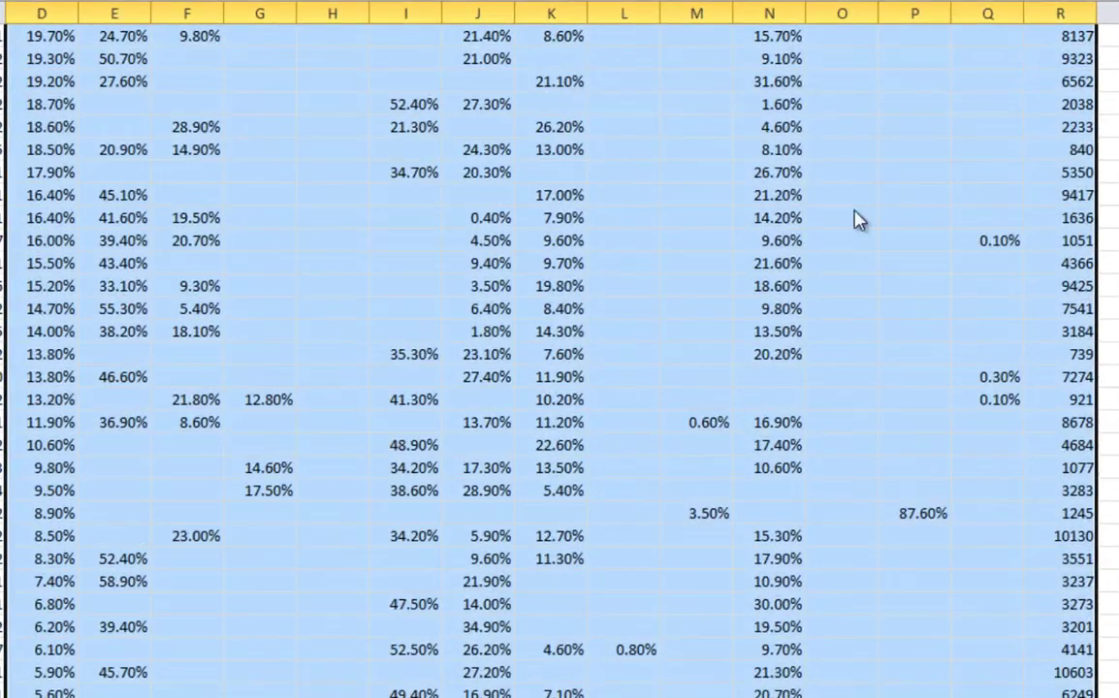
Replace all blank cells in the 2013 data block, making 1438 replacements.
{"action": "key", "text": "ctrl+f"}
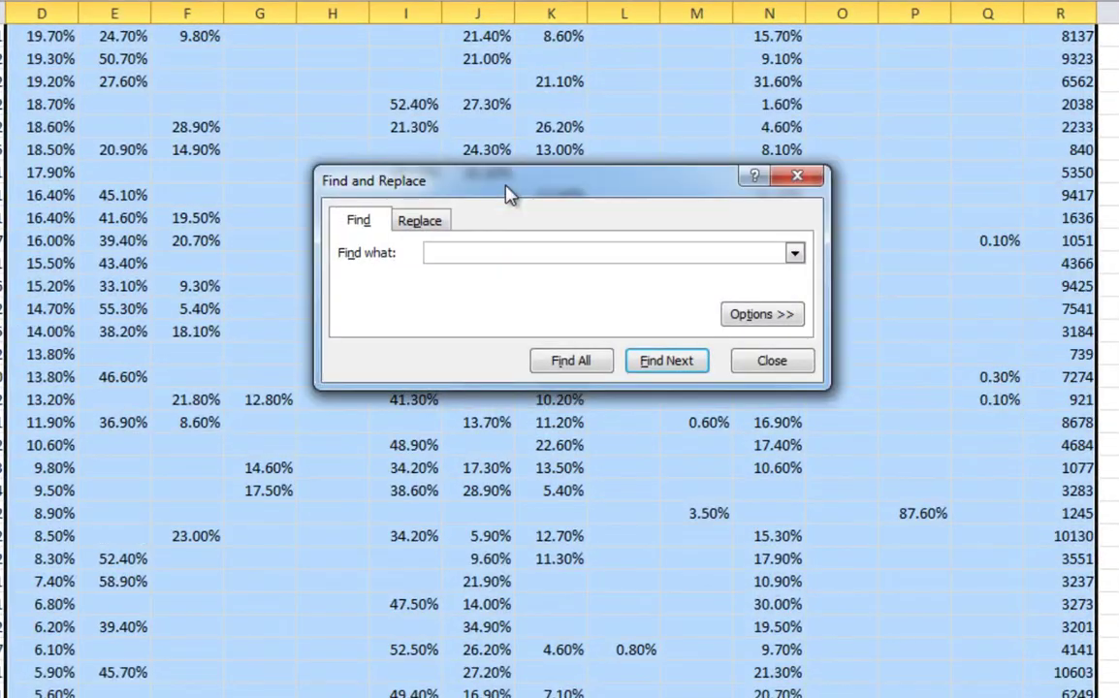
{"action": "left_click", "coordinate": [442, 222]}
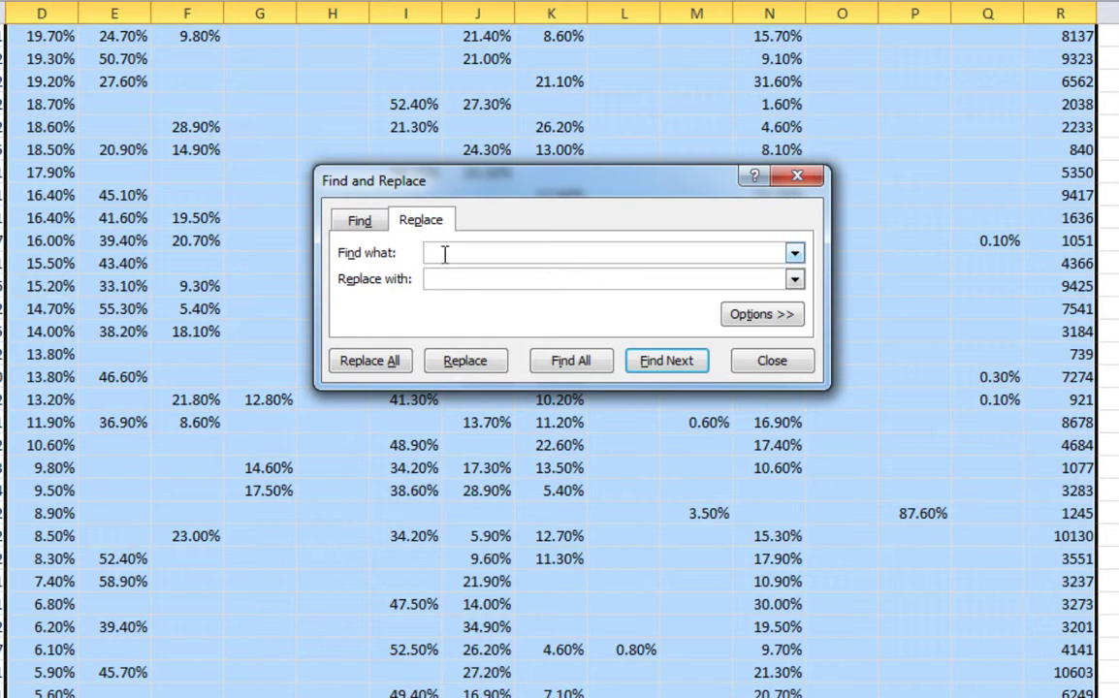
{"action": "key", "text": "Tab"}
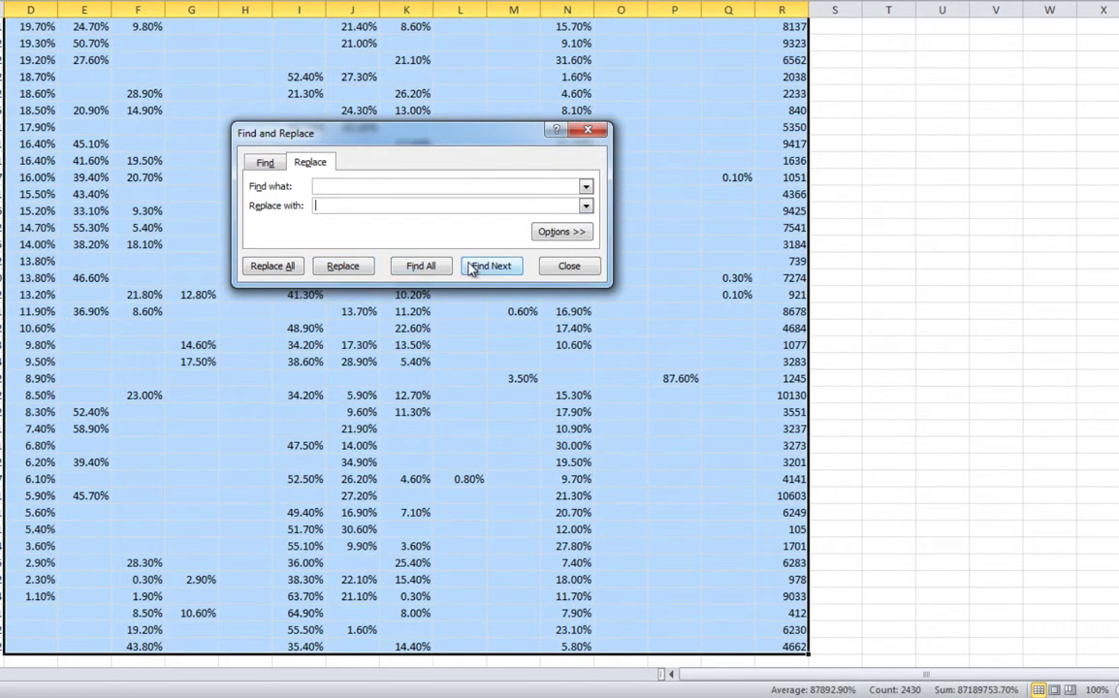
{"action": "left_click", "coordinate": [470, 266]}
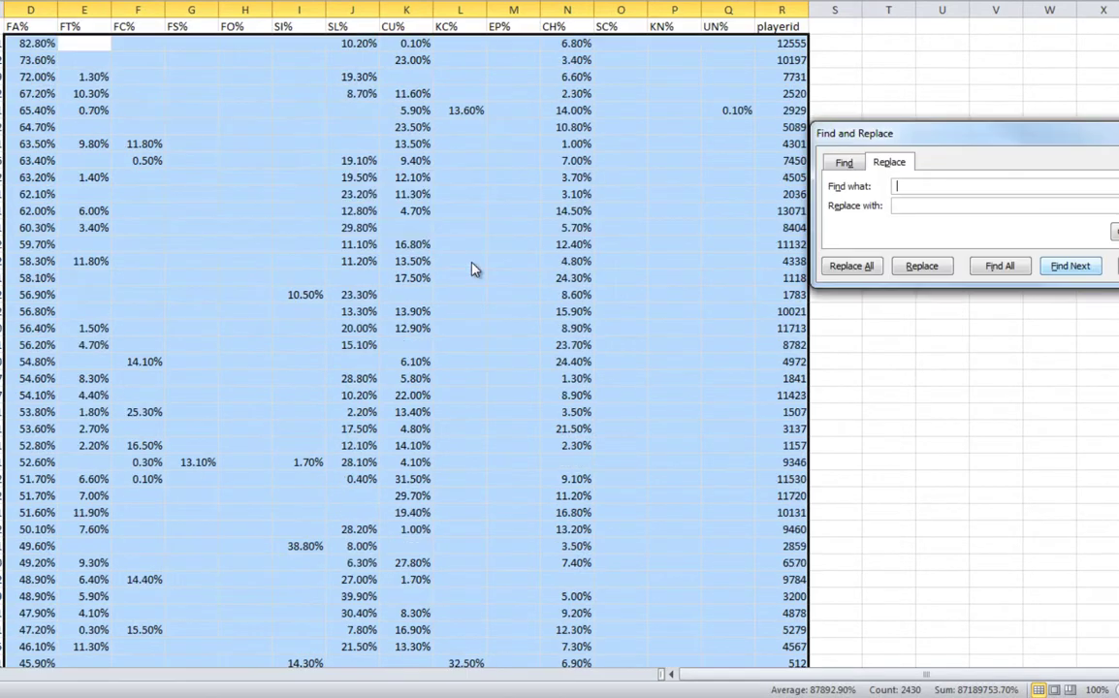
{"action": "left_click", "coordinate": [1076, 268]}
{"action": "left_click", "coordinate": [1076, 268]}
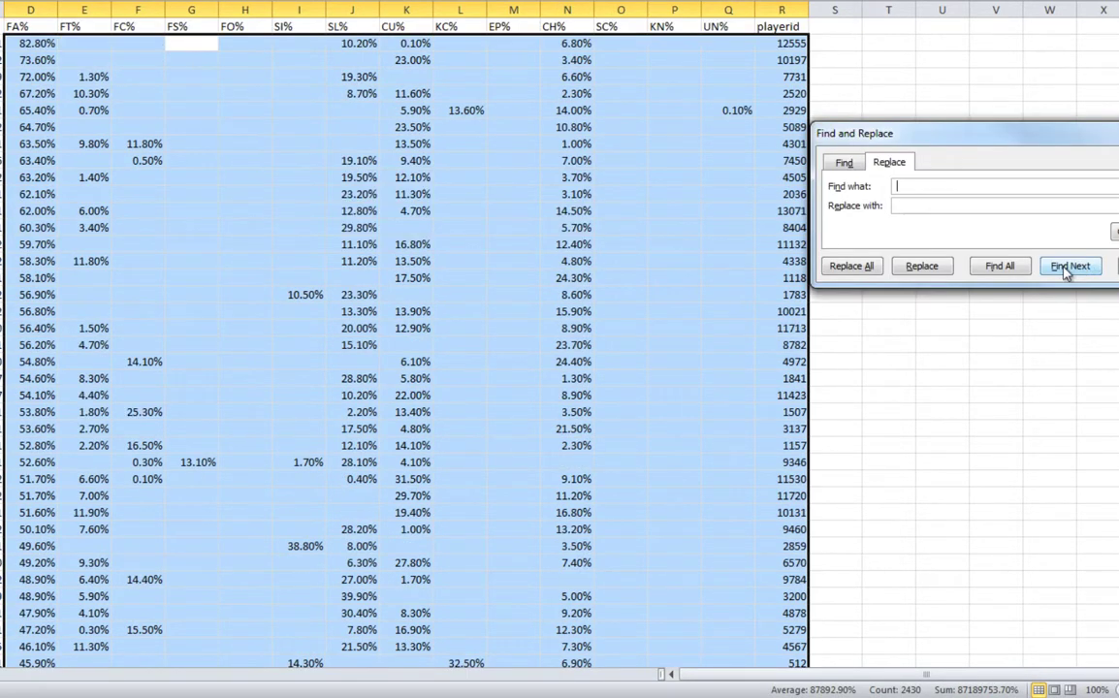
{"action": "left_click", "coordinate": [844, 271]}
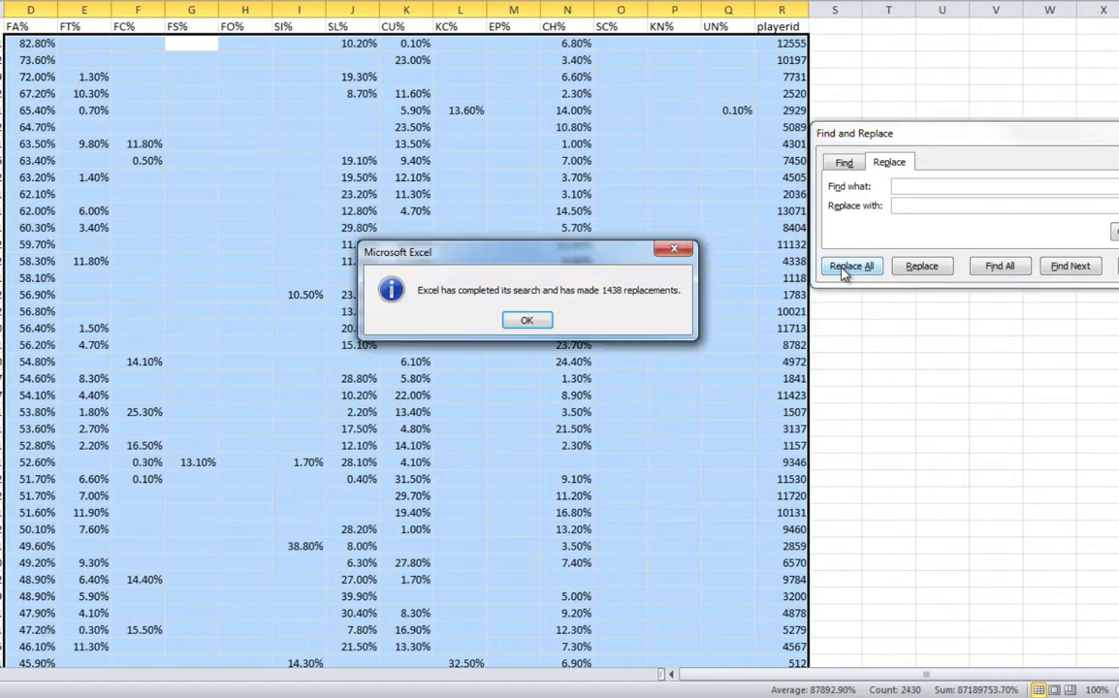
{"action": "left_click", "coordinate": [519, 320]}
{"action": "left_click", "coordinate": [462, 379]}
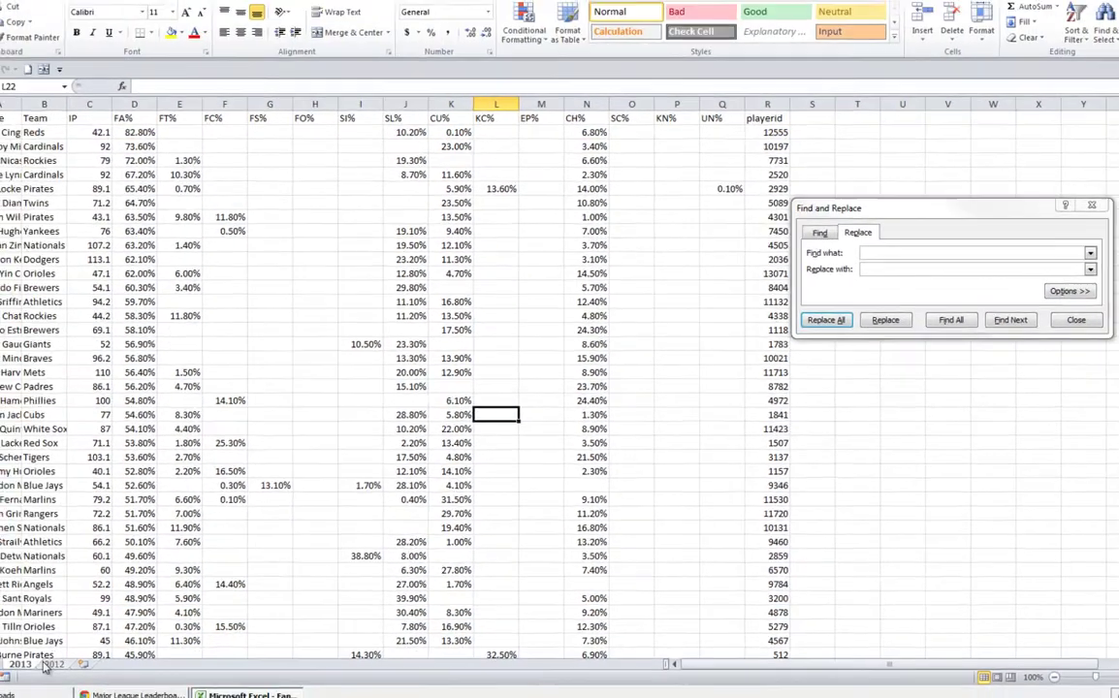
Replace blanks in the 2012 sheet's D2:R369 (3377 replacements) and add a new worksheet.
{"action": "left_click", "coordinate": [88, 662]}
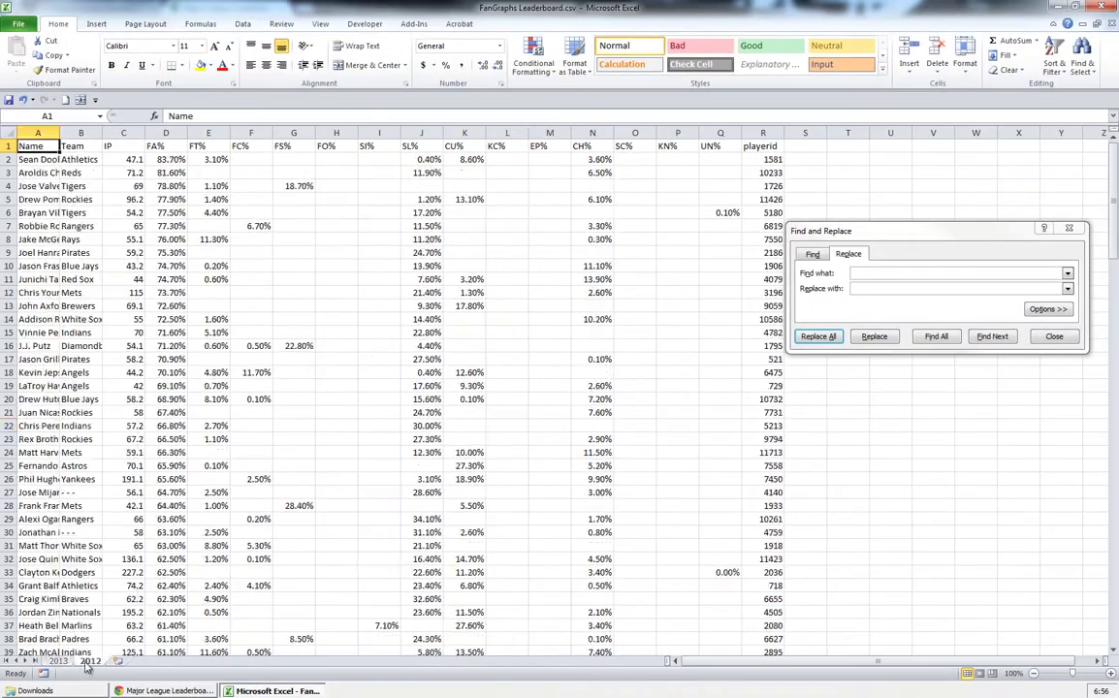
{"action": "left_click", "coordinate": [171, 159]}
{"action": "key", "text": "ctrl+shift+End"}
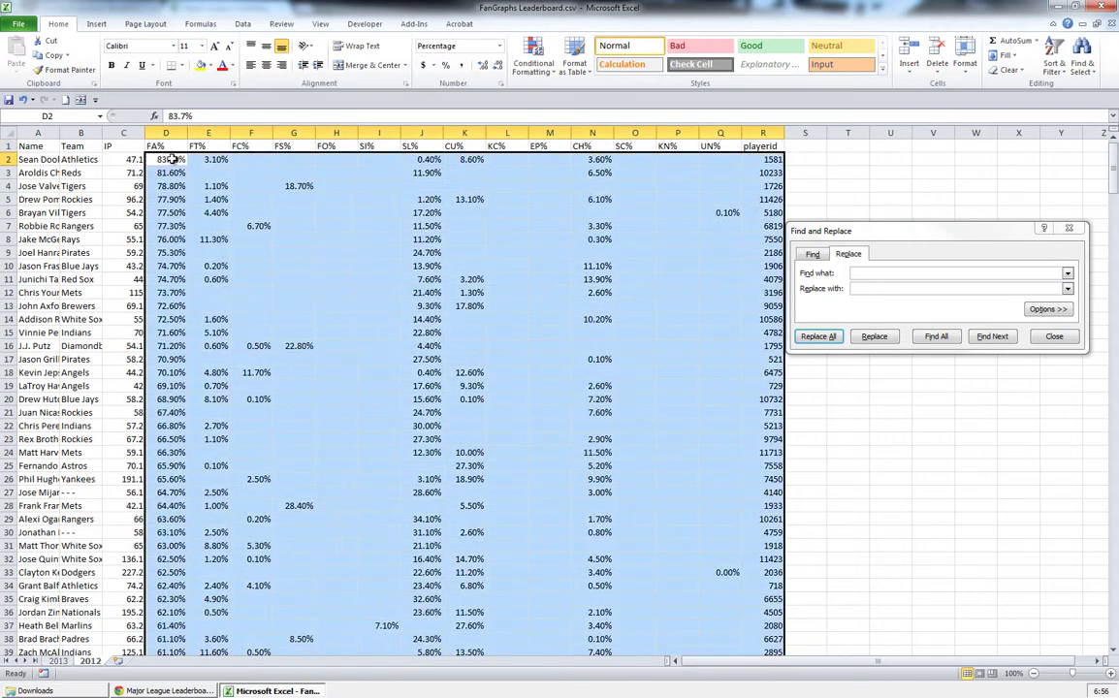
{"action": "left_click", "coordinate": [873, 272]}
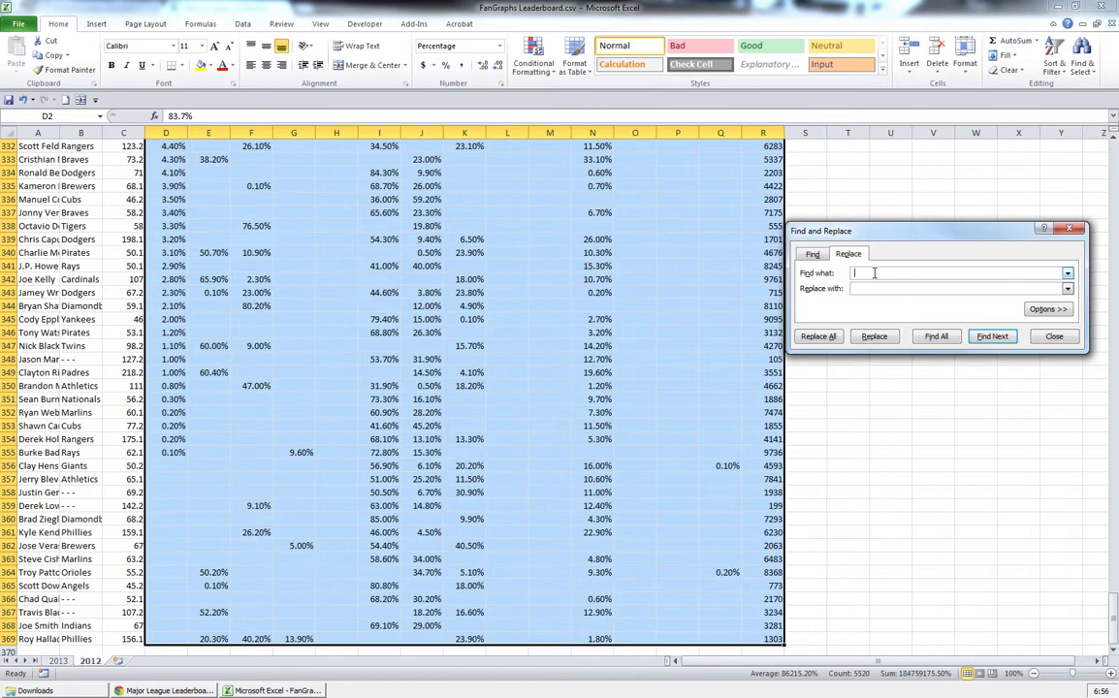
{"action": "key", "text": "alt+Down"}
{"action": "key", "text": "Escape"}
{"action": "left_click", "coordinate": [819, 336]}
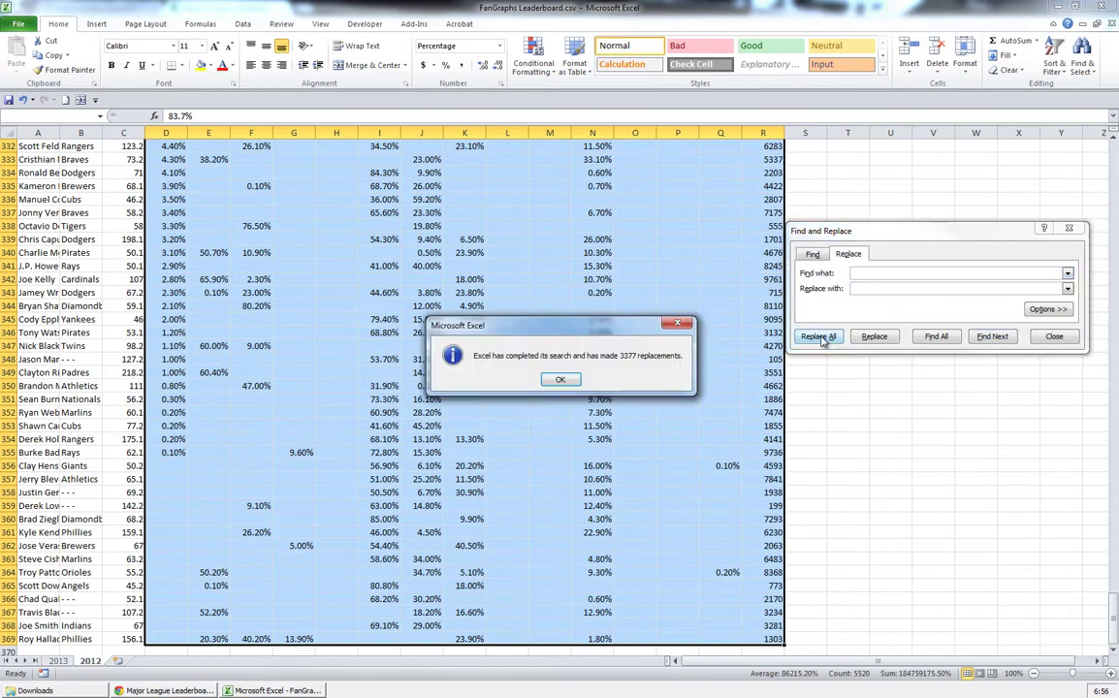
{"action": "left_click", "coordinate": [569, 383]}
{"action": "left_click", "coordinate": [507, 399]}
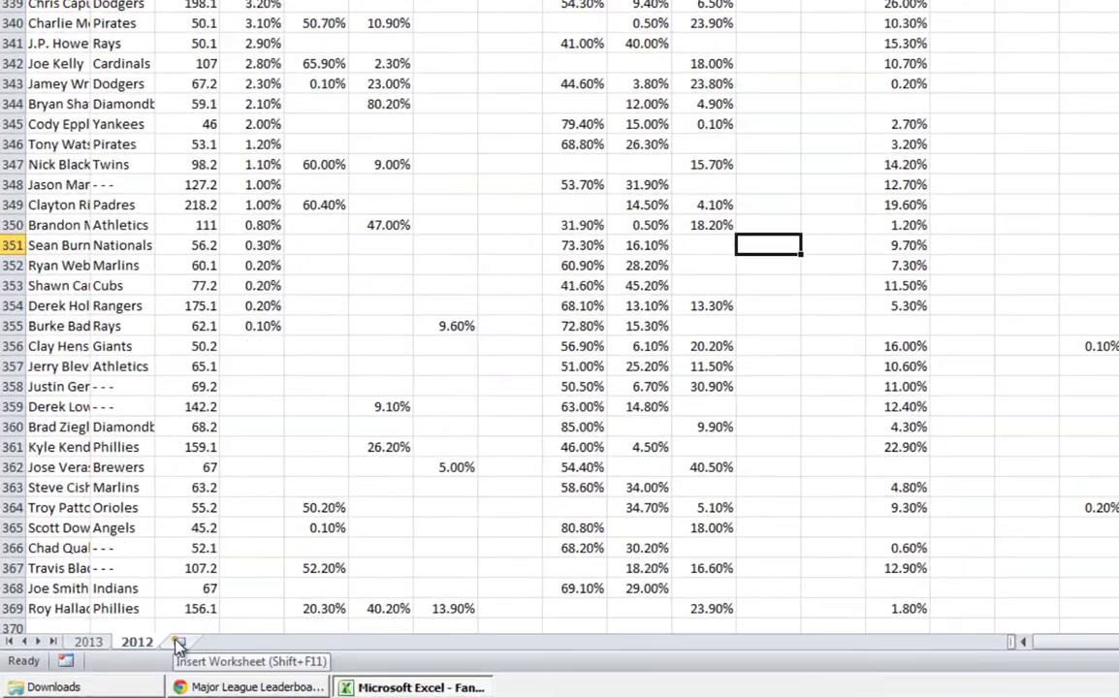
{"action": "left_click", "coordinate": [118, 660]}
Name the new sheet Difference and drag it ahead of the 2013 sheet.
{"action": "right_click", "coordinate": [182, 653]}
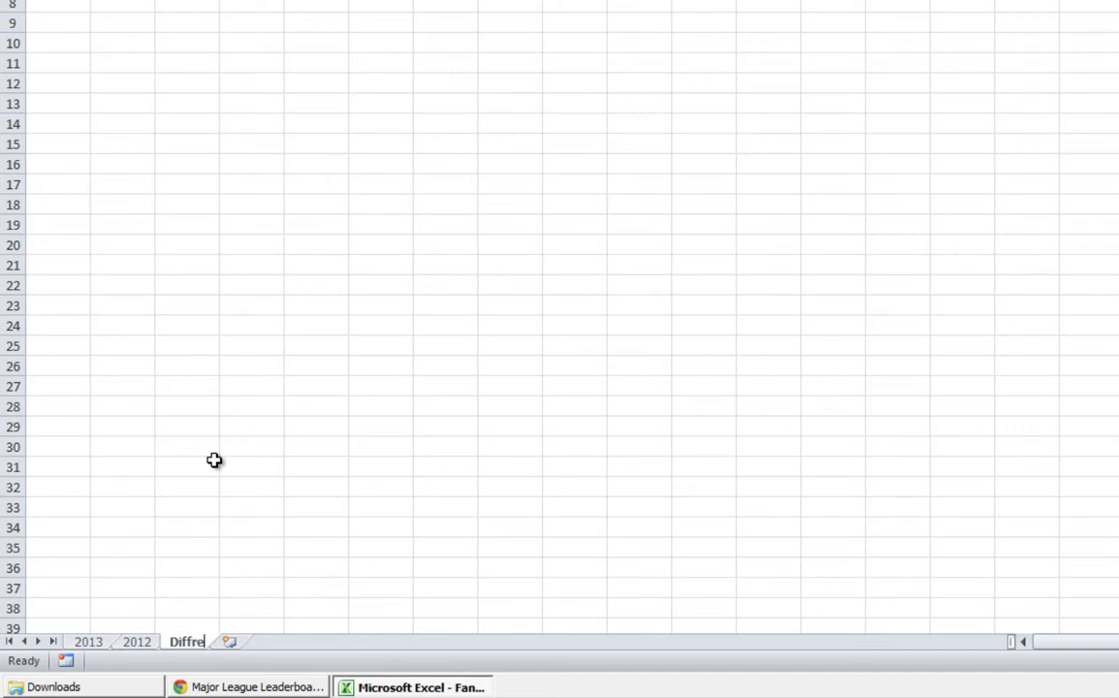
{"action": "key", "text": "BackSpace"}
{"action": "key", "text": "BackSpace"}
{"action": "type", "text": "erence"}
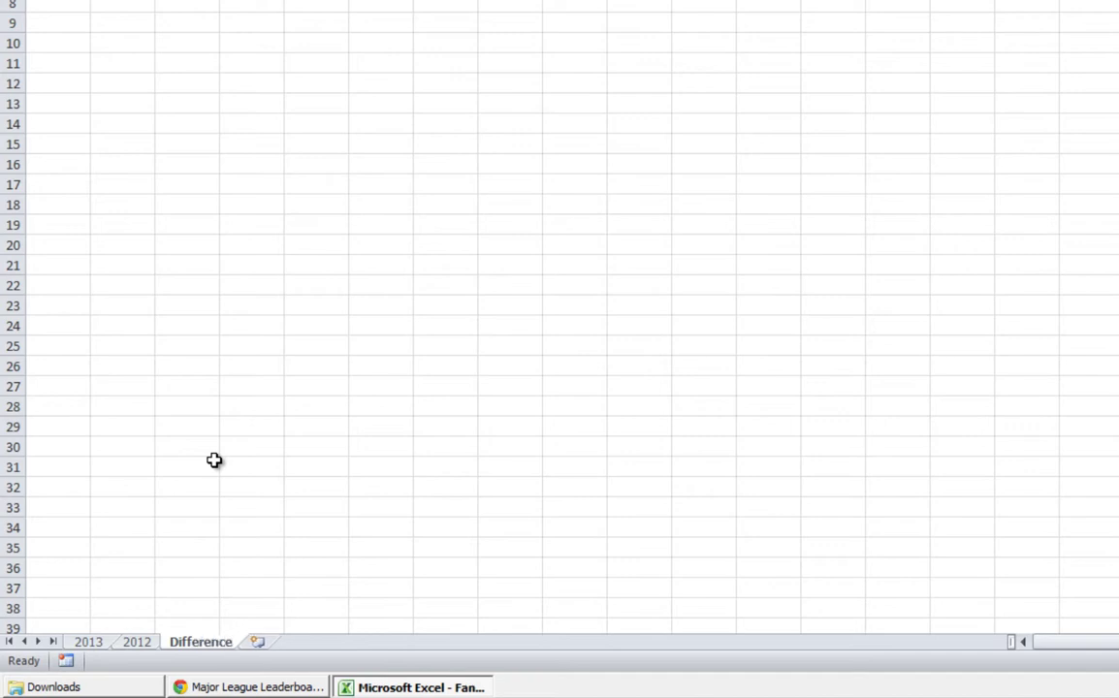
{"action": "left_click_drag", "start_coordinate": [200, 648], "coordinate": [95, 650]}
{"action": "key", "text": "ctrl+h"}
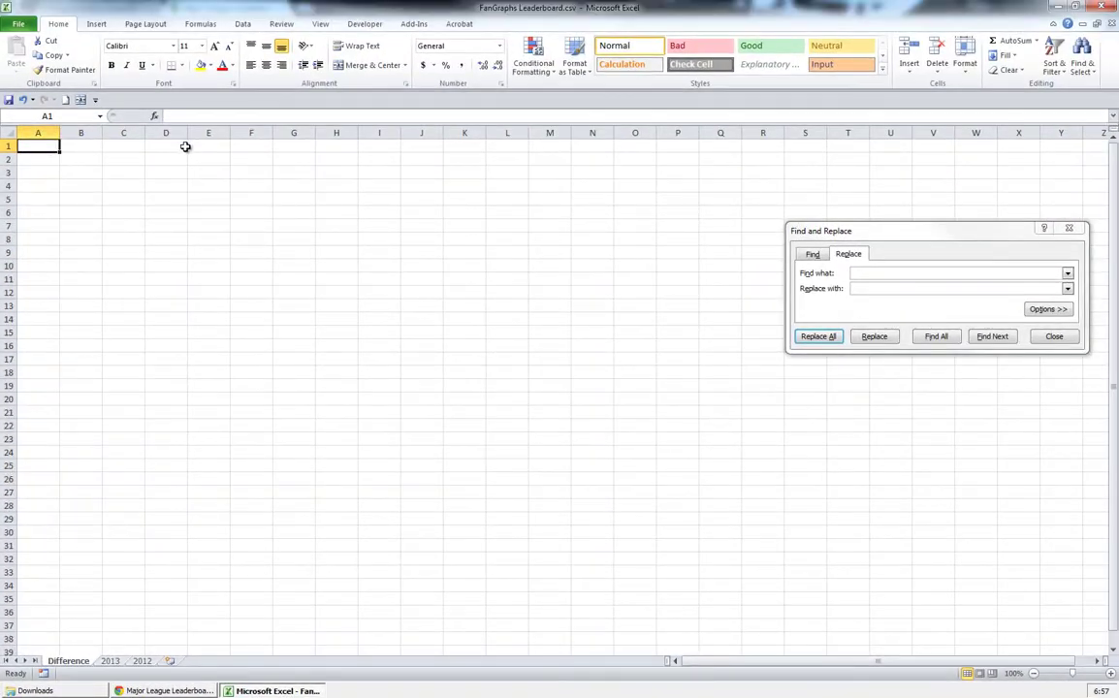
On the 2013 sheet, move the playerid column from R to column A.
{"action": "left_click", "coordinate": [109, 660]}
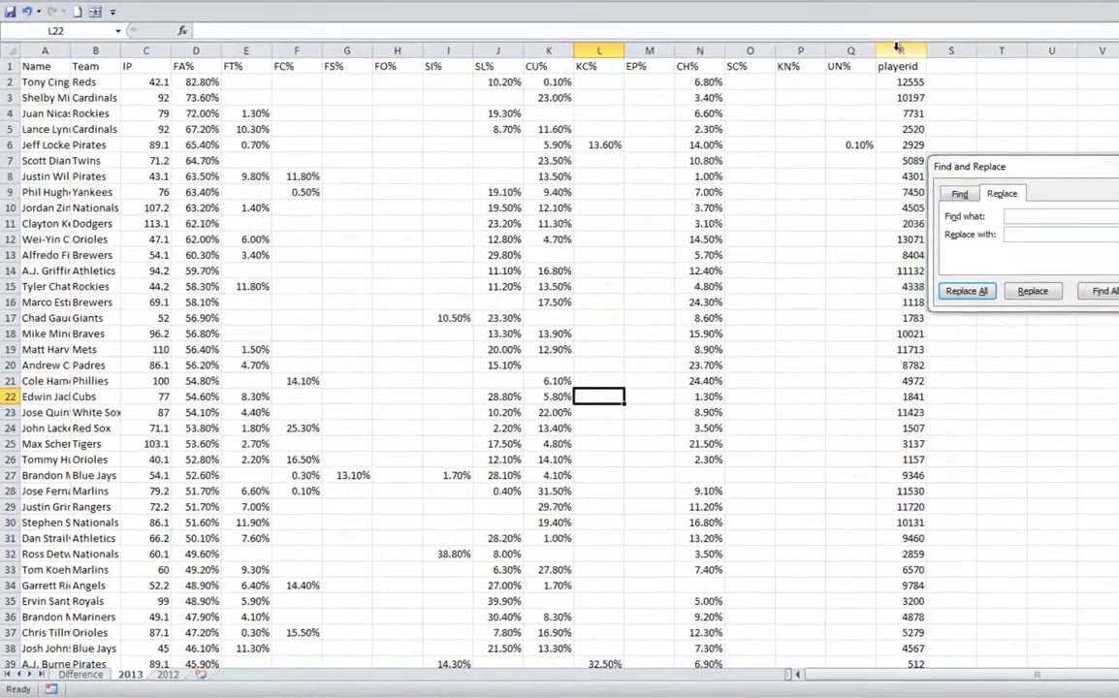
{"action": "left_click", "coordinate": [897, 49]}
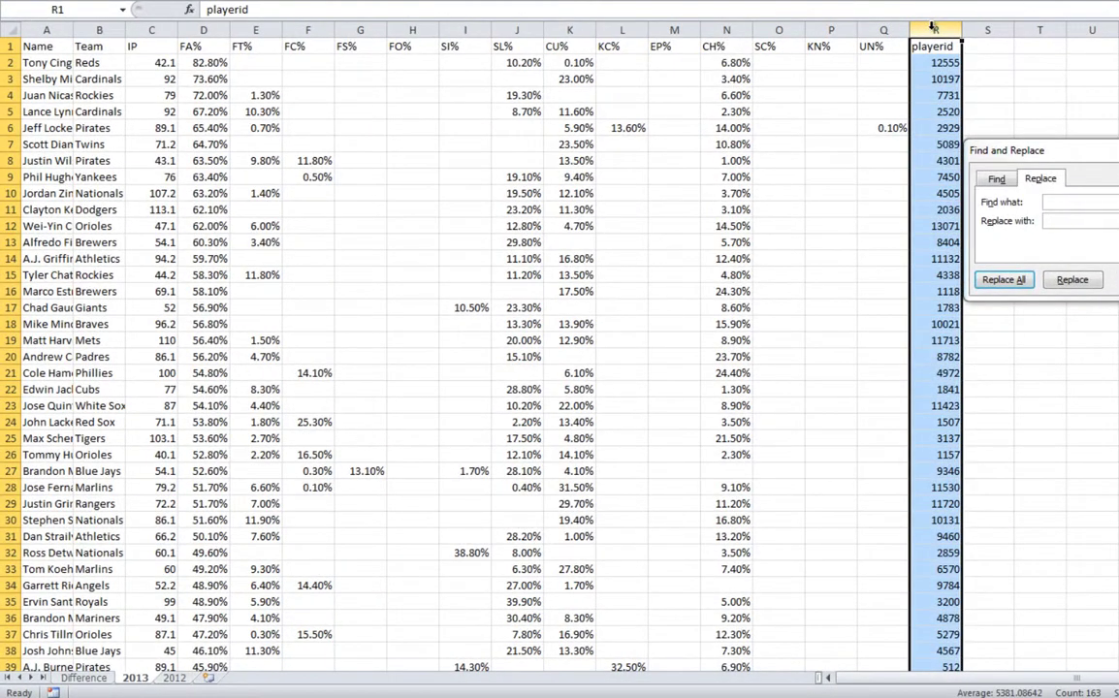
{"action": "right_click", "coordinate": [933, 28]}
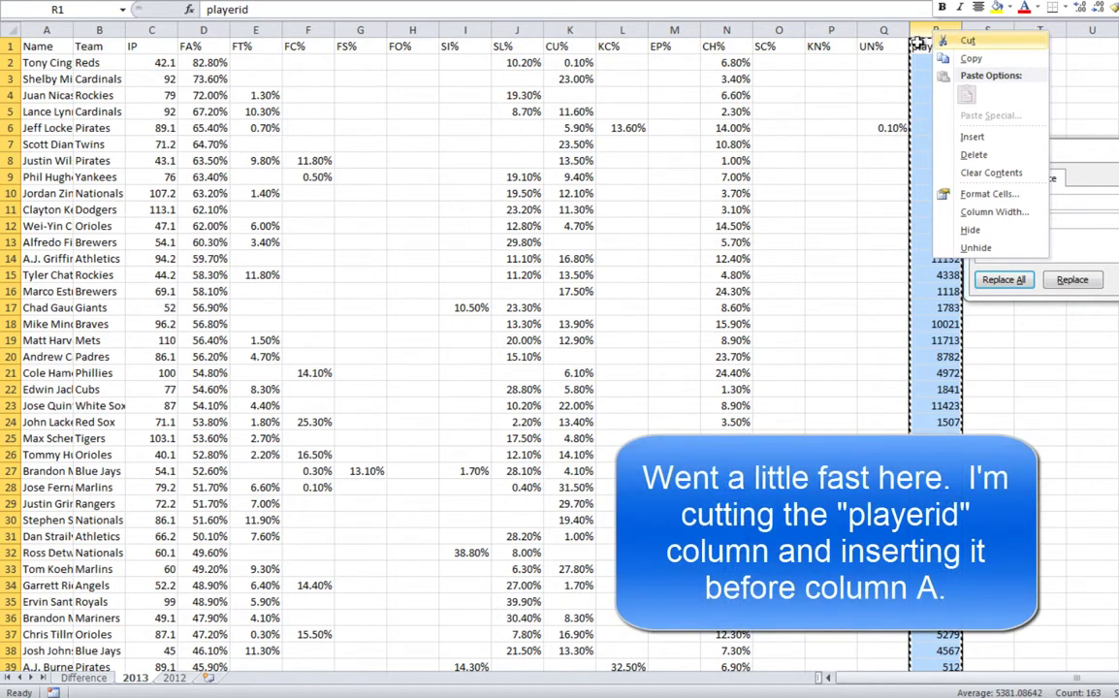
{"action": "left_click", "coordinate": [973, 36]}
{"action": "left_click", "coordinate": [46, 30]}
{"action": "right_click", "coordinate": [46, 30]}
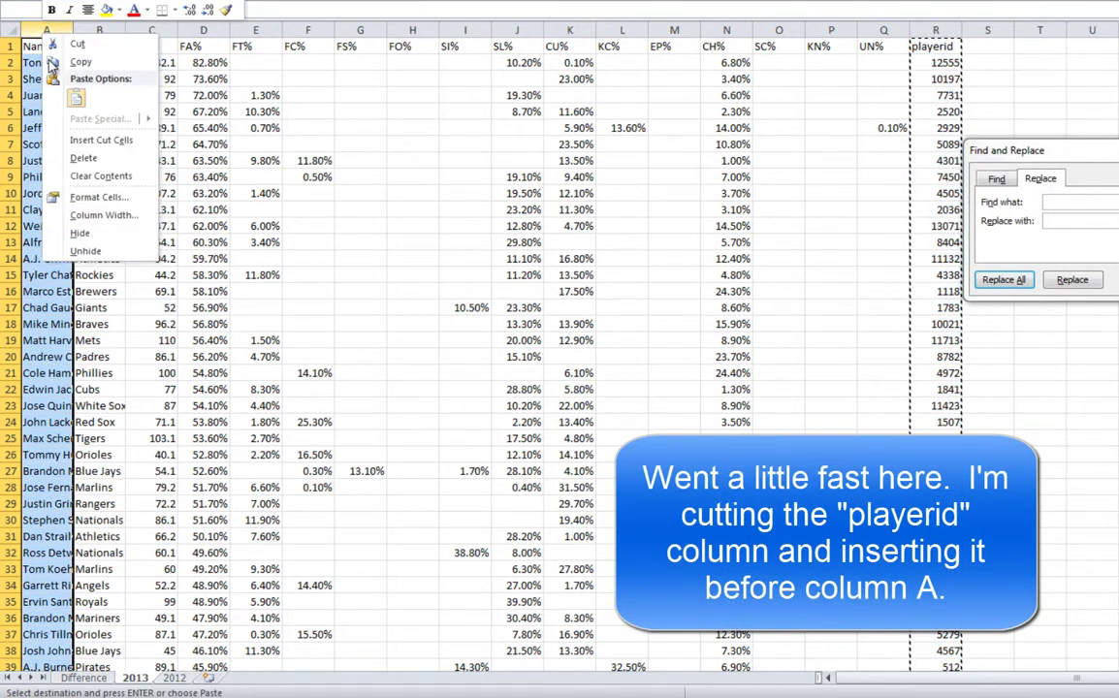
{"action": "left_click", "coordinate": [70, 142]}
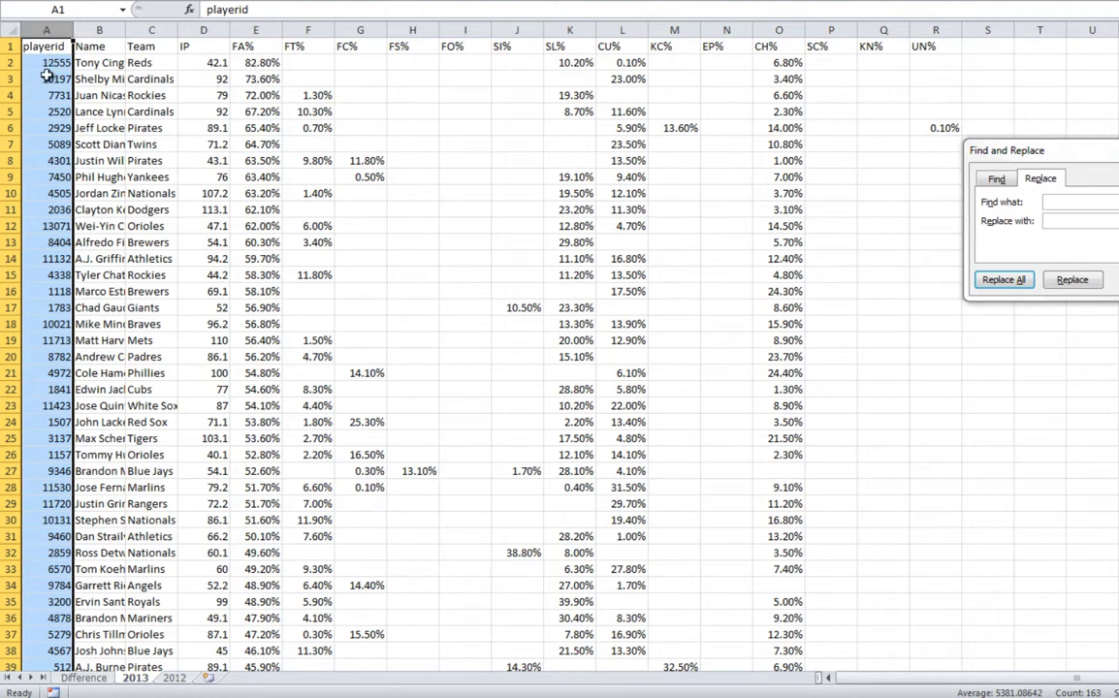
On the 2012 sheet, move the playerid column into column A before Name.
{"action": "left_click", "coordinate": [174, 678]}
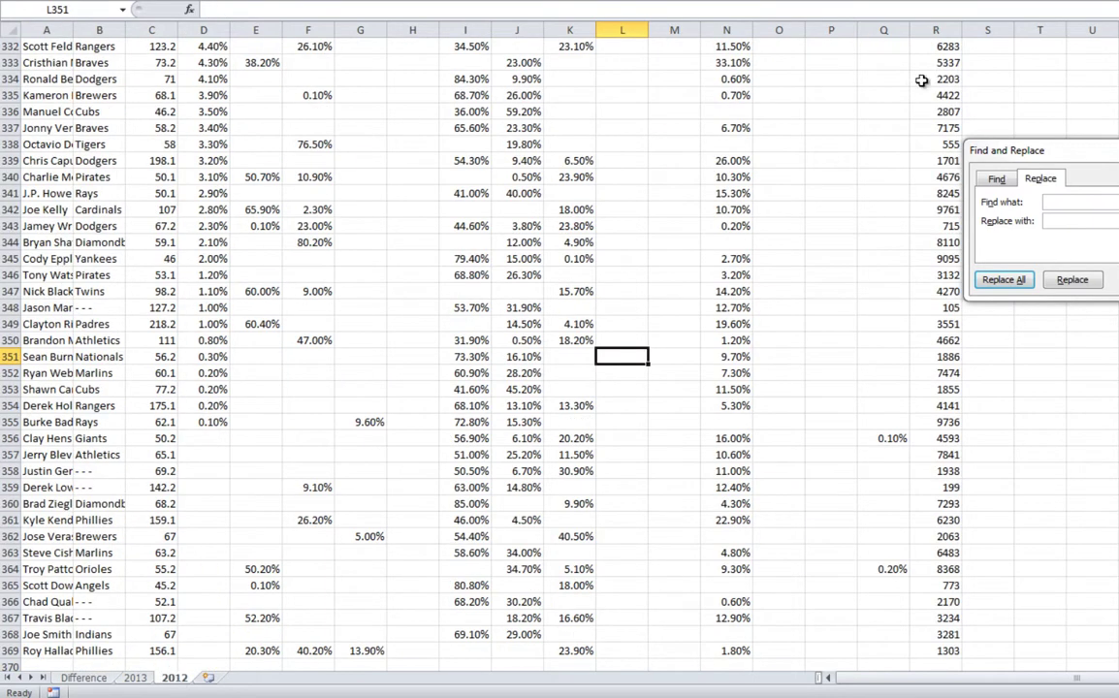
{"action": "left_click", "coordinate": [930, 62]}
{"action": "key", "text": "ctrl+Home"}
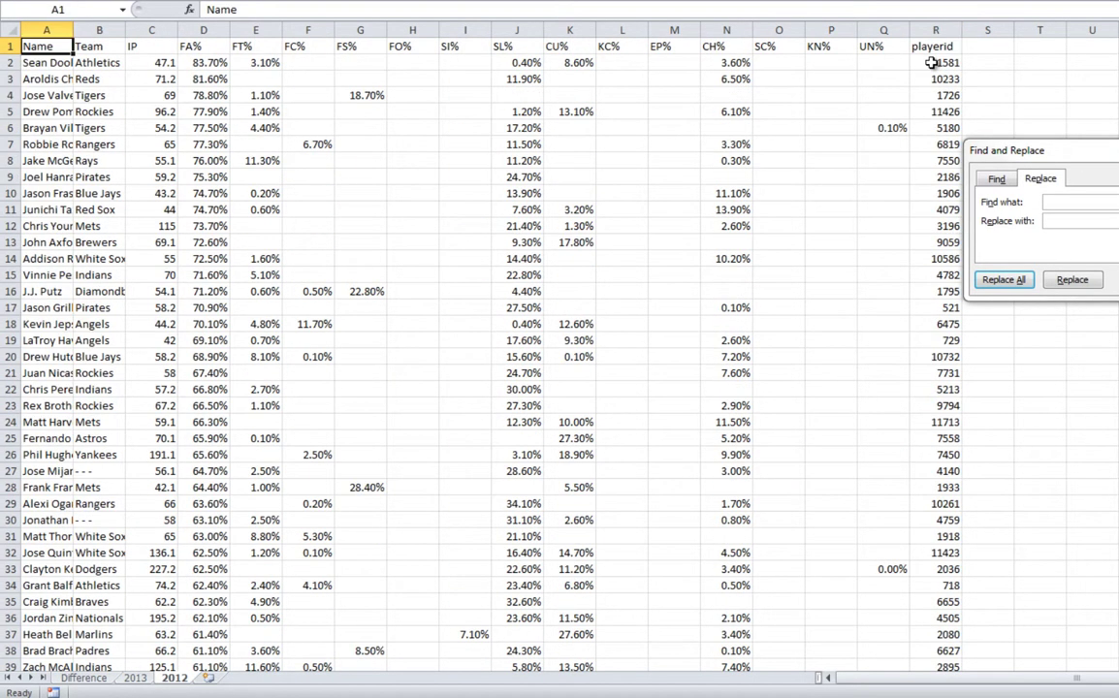
{"action": "left_click", "coordinate": [936, 30]}
{"action": "right_click", "coordinate": [936, 30]}
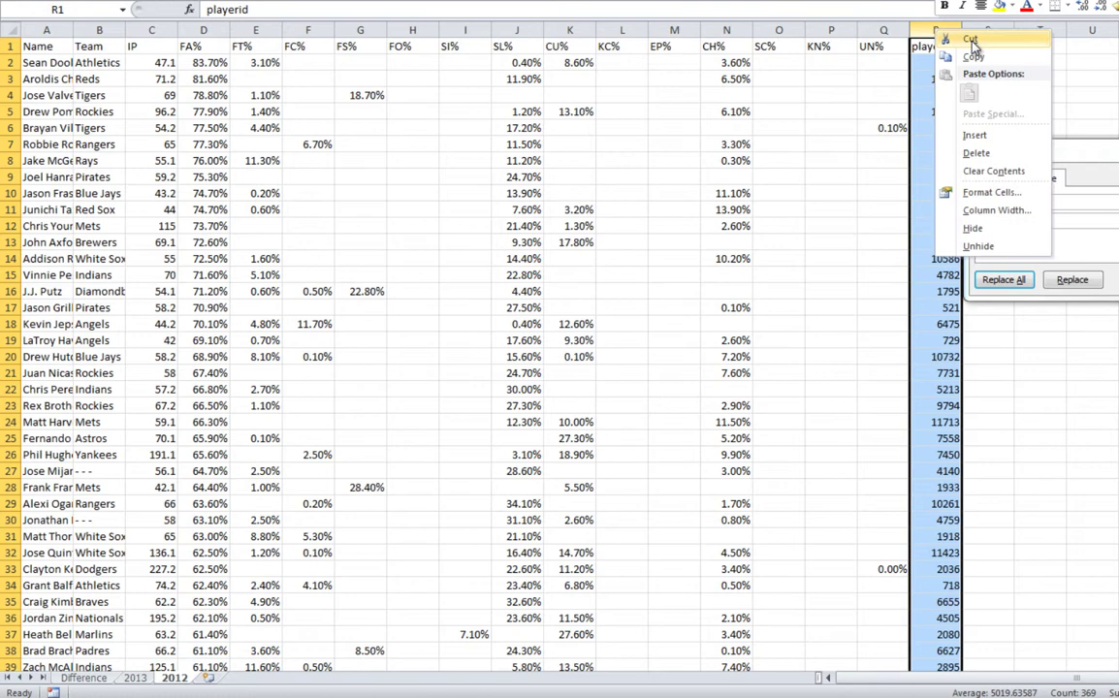
{"action": "left_click", "coordinate": [975, 58]}
{"action": "left_click", "coordinate": [53, 30]}
{"action": "right_click", "coordinate": [56, 30]}
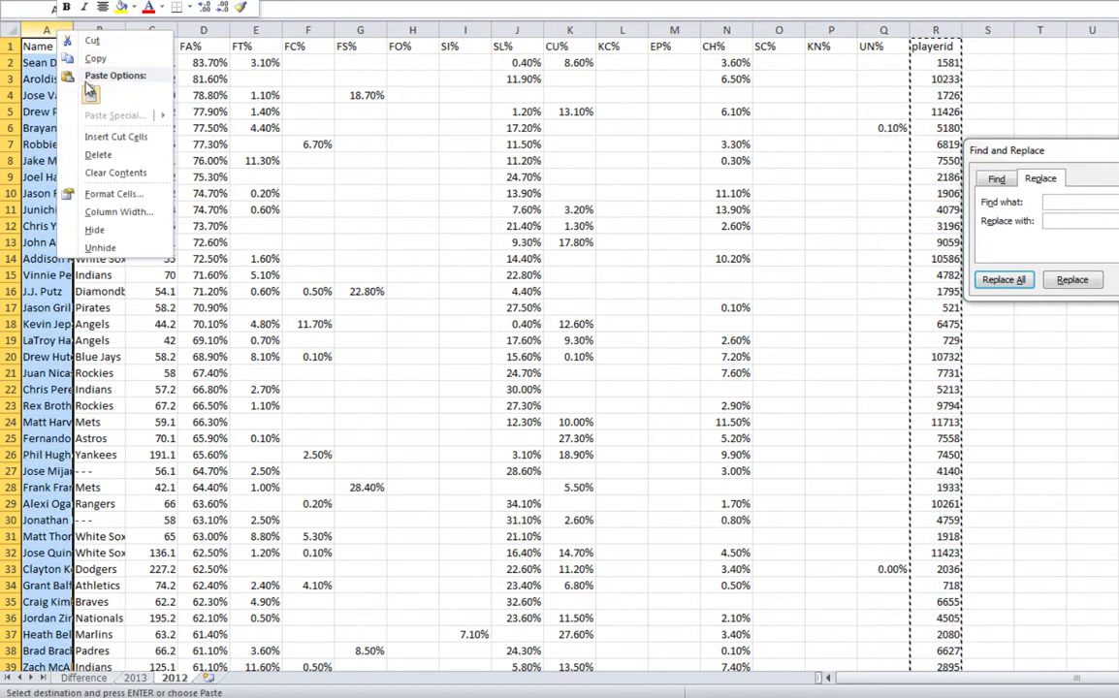
{"action": "left_click", "coordinate": [101, 140]}
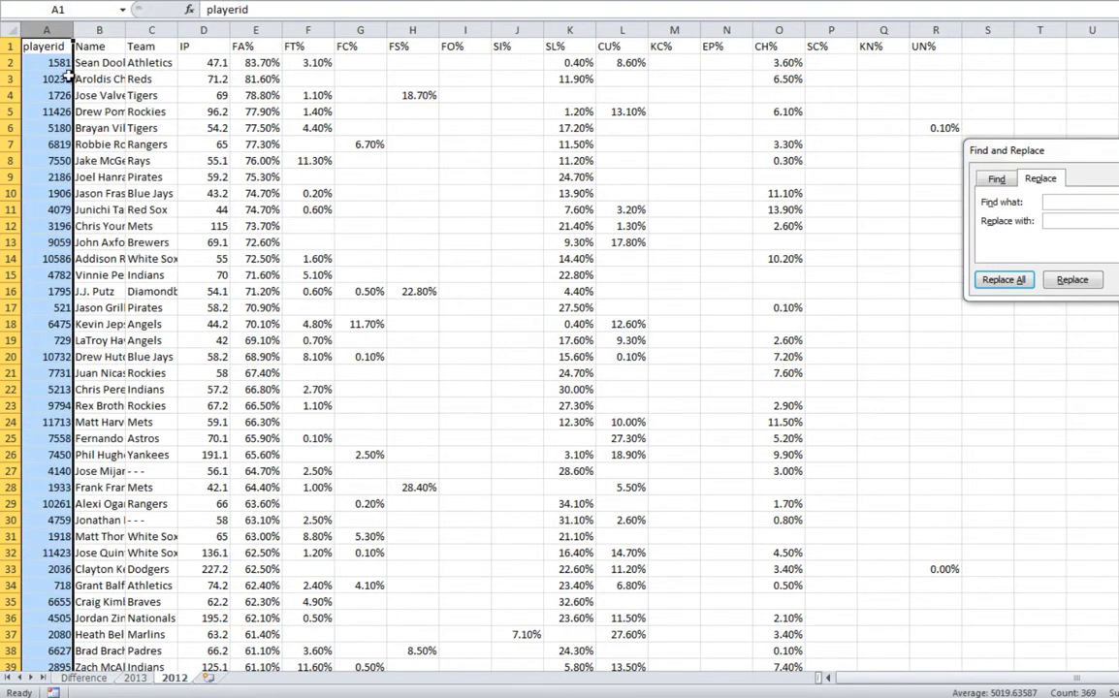
Copy the 2013 sheet's playerid column into column A of the Difference sheet.
{"action": "right_click", "coordinate": [50, 45]}
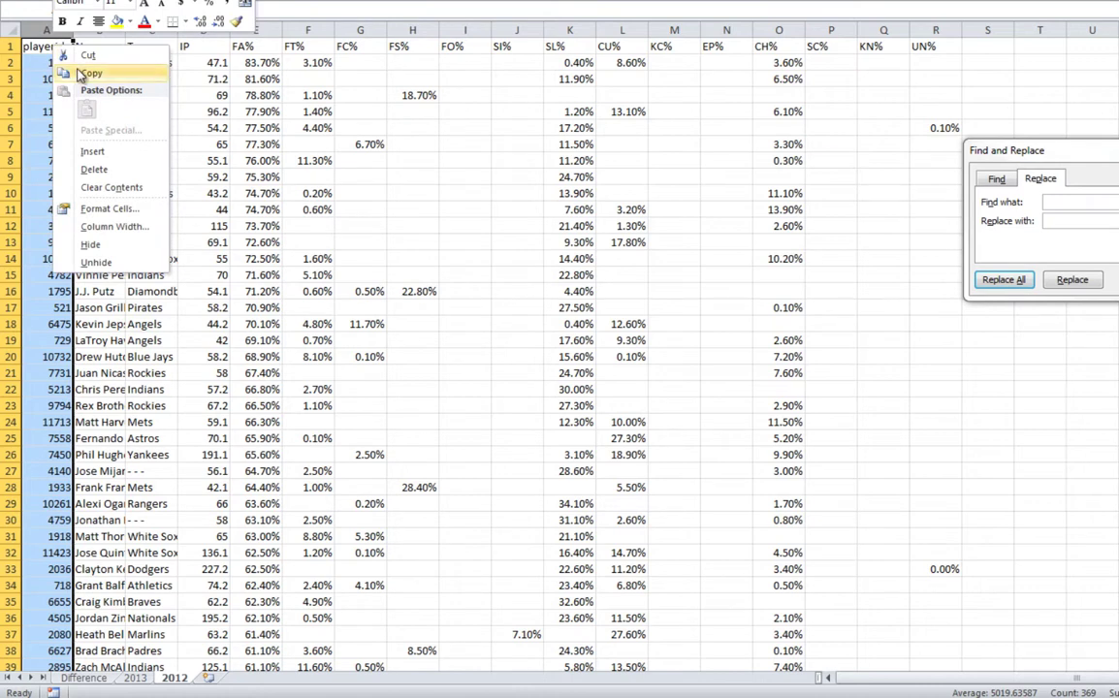
{"action": "left_click", "coordinate": [72, 72]}
{"action": "left_click", "coordinate": [78, 679]}
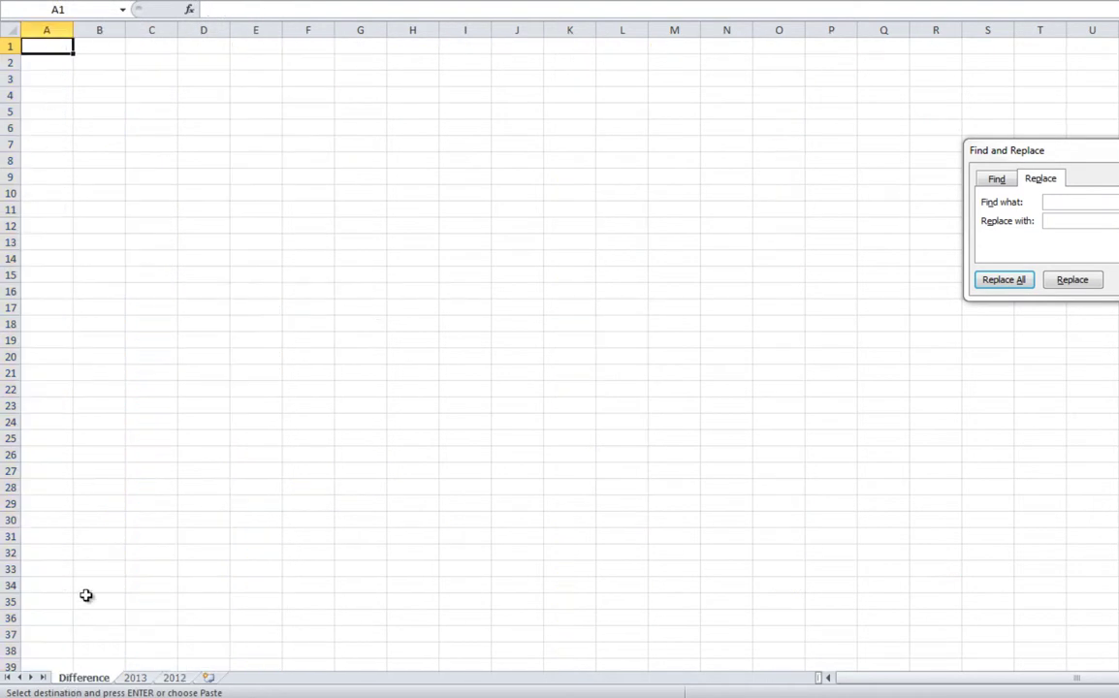
{"action": "left_click", "coordinate": [136, 678]}
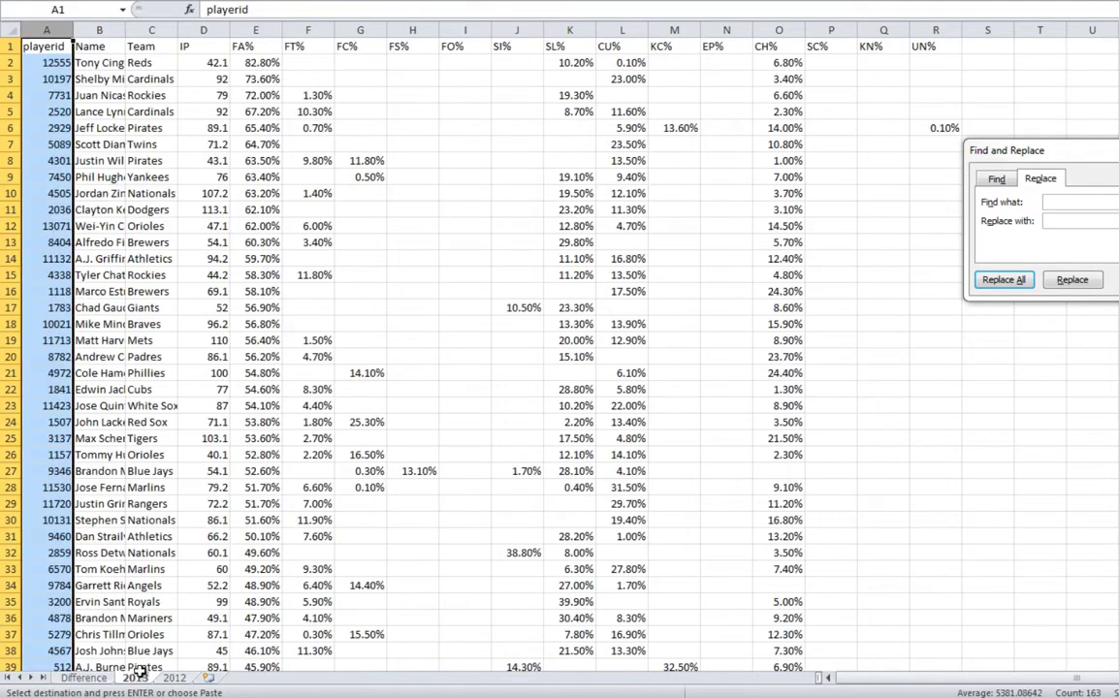
{"action": "right_click", "coordinate": [47, 29]}
{"action": "left_click", "coordinate": [68, 61]}
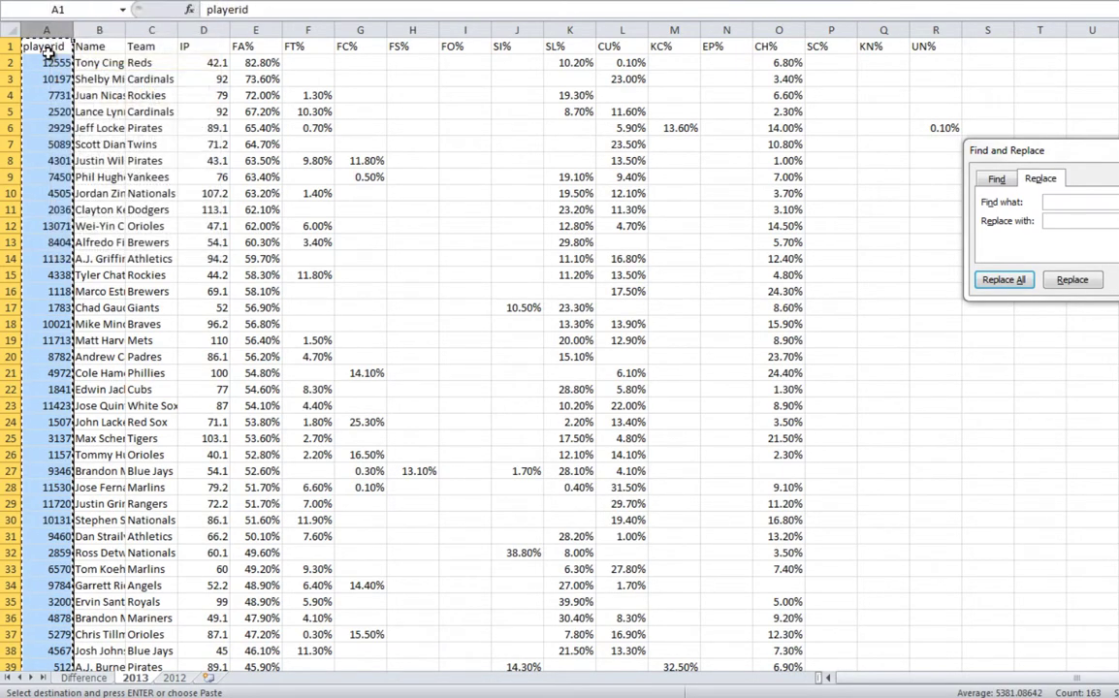
{"action": "left_click", "coordinate": [82, 677]}
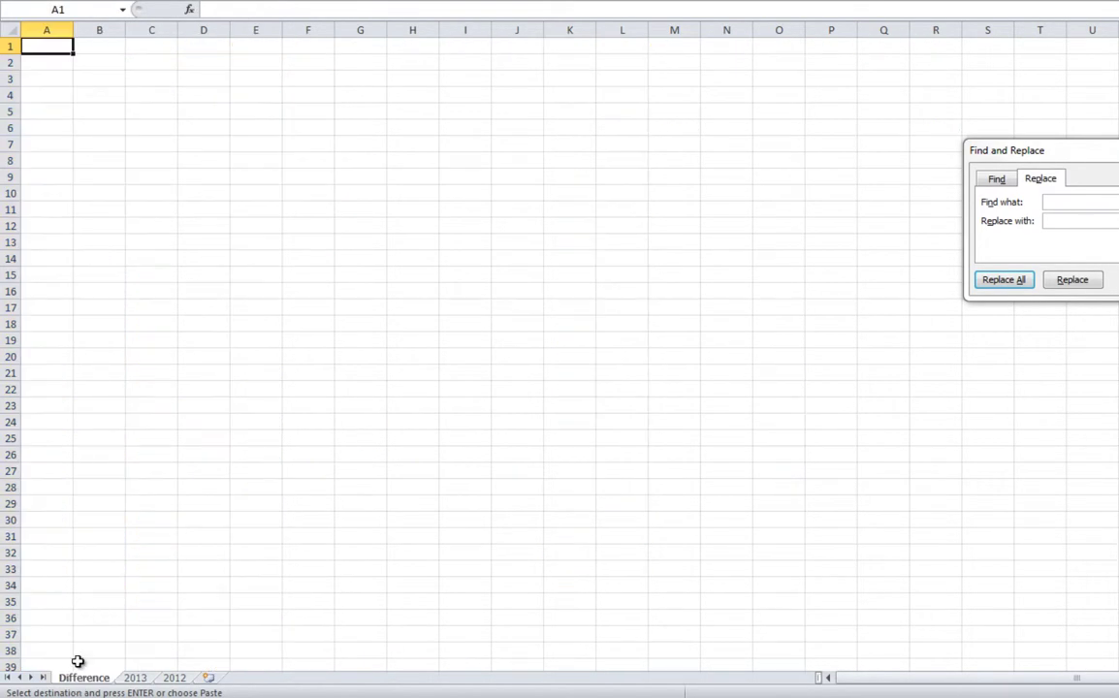
{"action": "right_click", "coordinate": [46, 45]}
{"action": "left_click", "coordinate": [81, 111]}
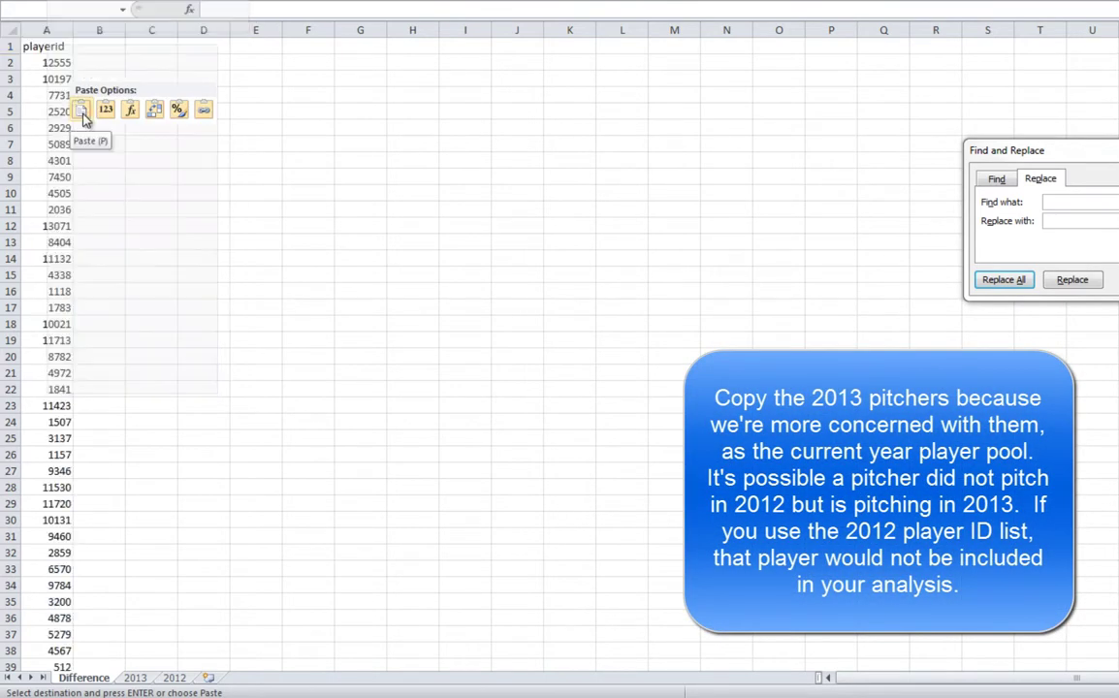
{"action": "left_click", "coordinate": [97, 77]}
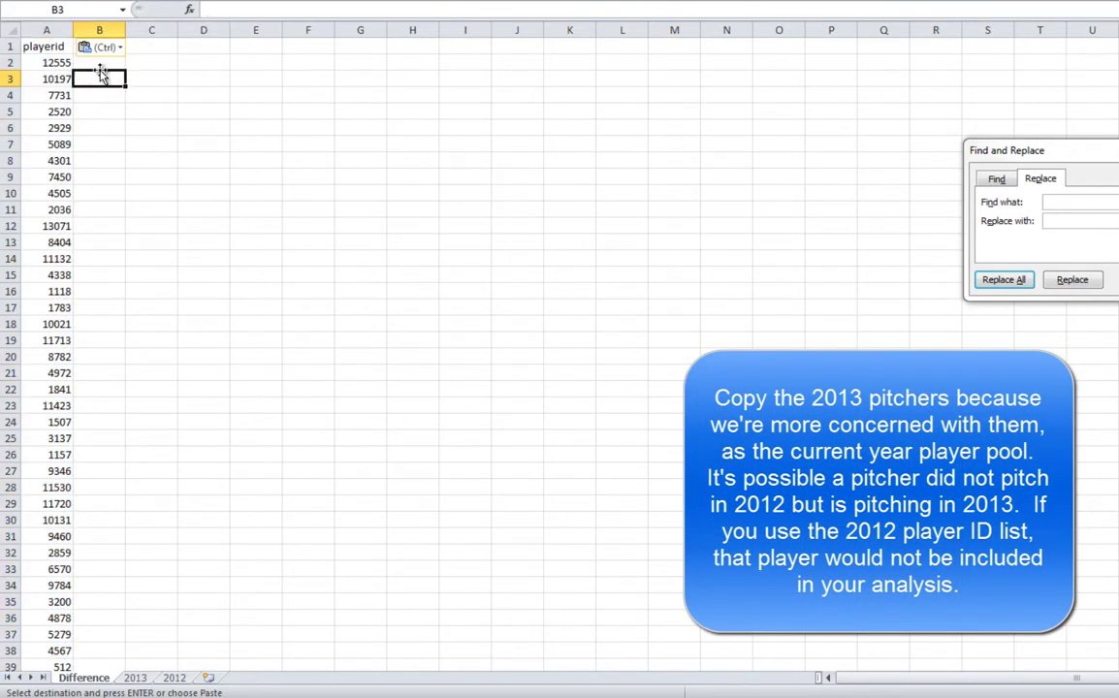
Enter the heading 'Player Name' in B1 of the Difference sheet.
{"action": "key", "text": "Escape"}
{"action": "key", "text": "Up"}
{"action": "key", "text": "Up"}
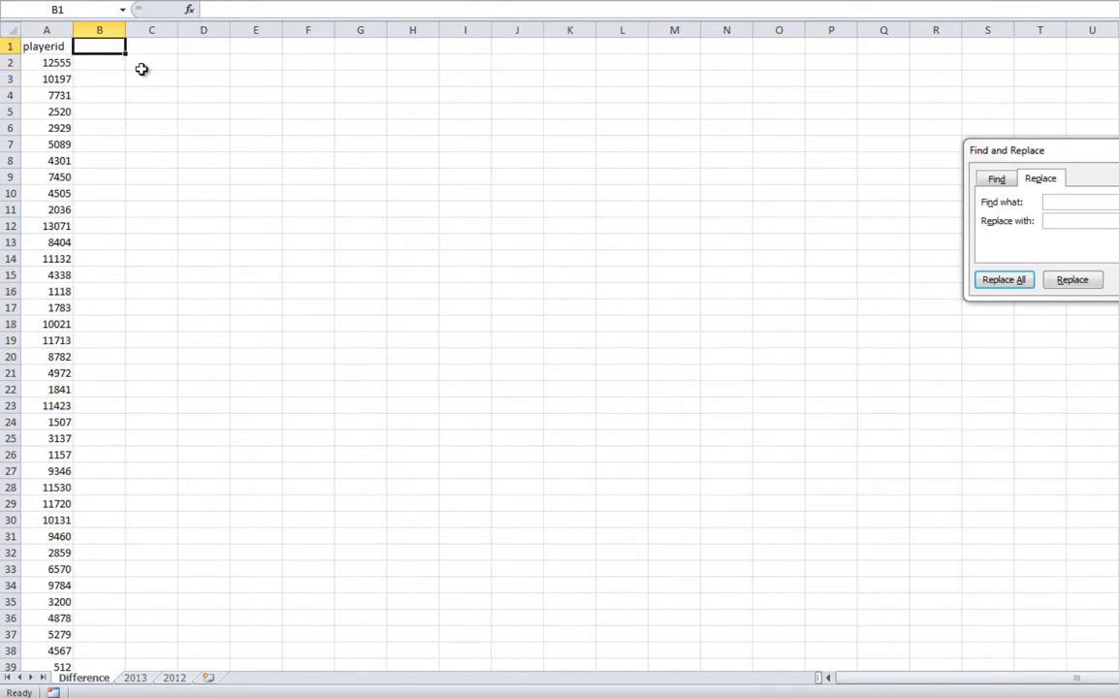
{"action": "type", "text": "Player Name"}
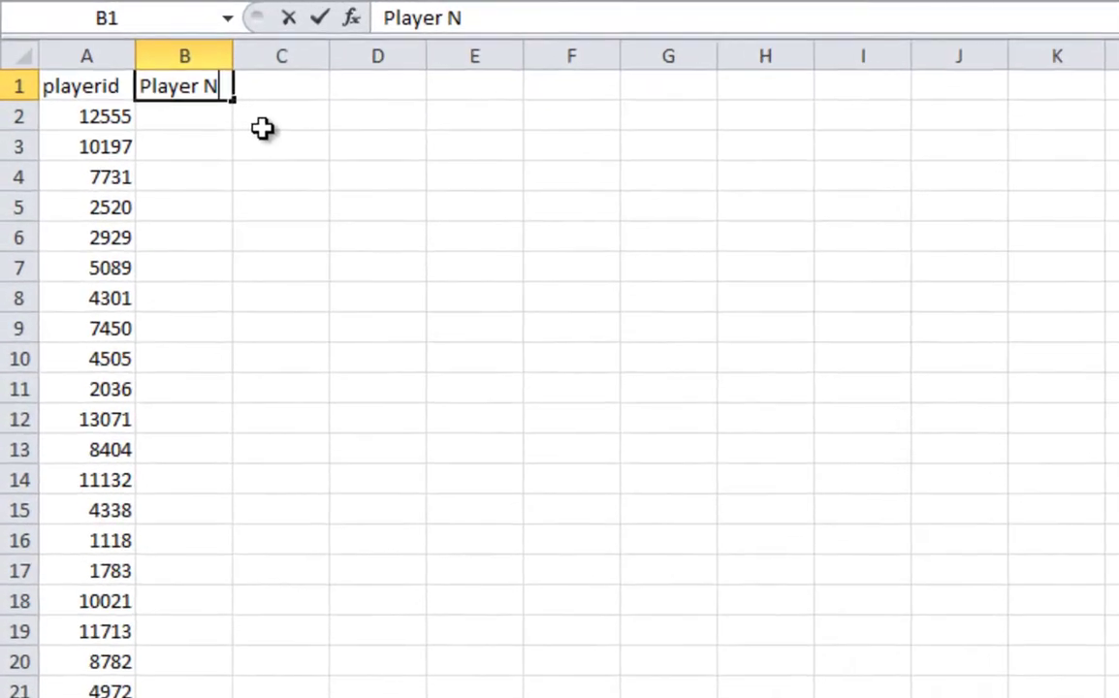
{"action": "key", "text": "Return"}
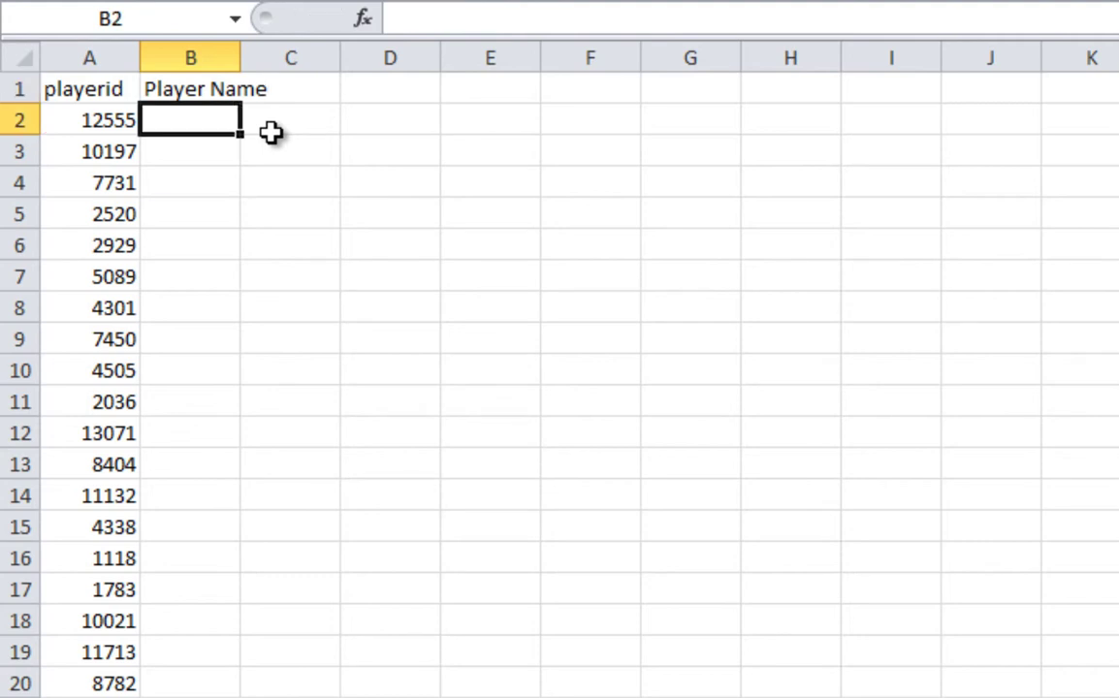
Start a VLOOKUP formula in B2 using A2 as the lookup value.
{"action": "type", "text": "=vloo"}
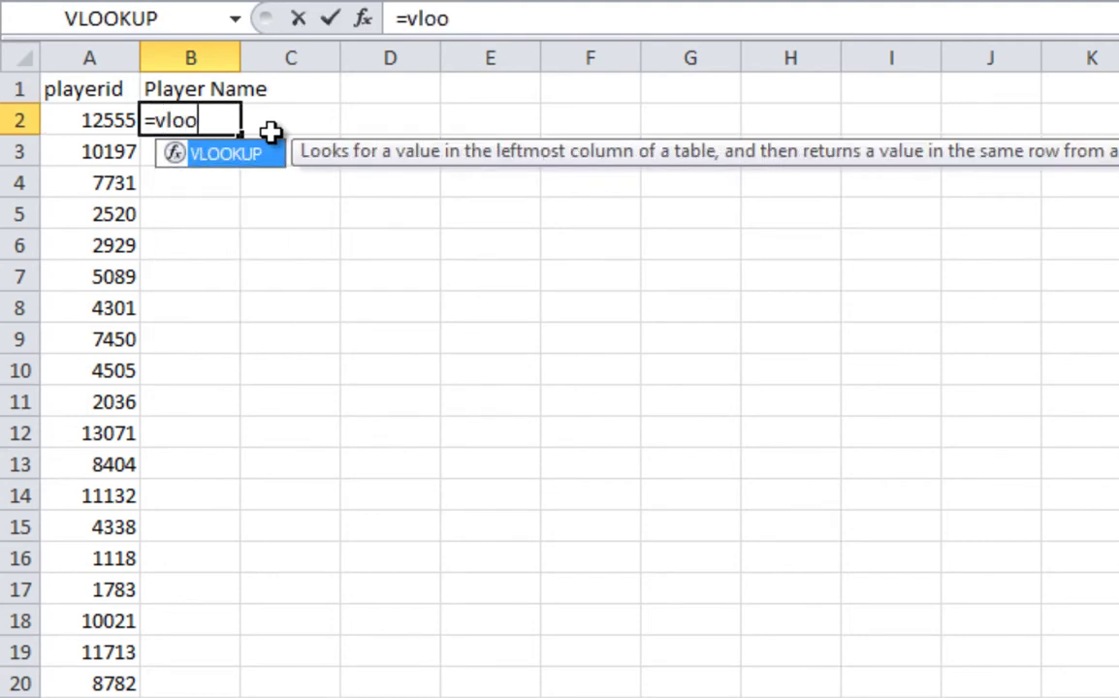
{"action": "type", "text": "kup("}
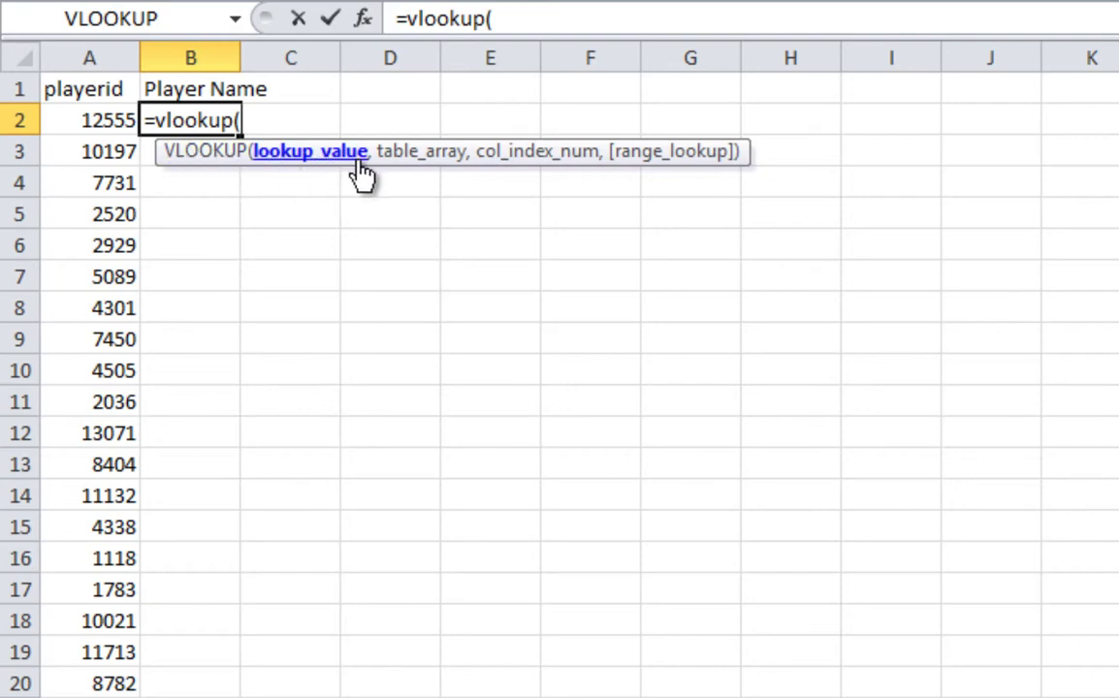
{"action": "left_click", "coordinate": [107, 121]}
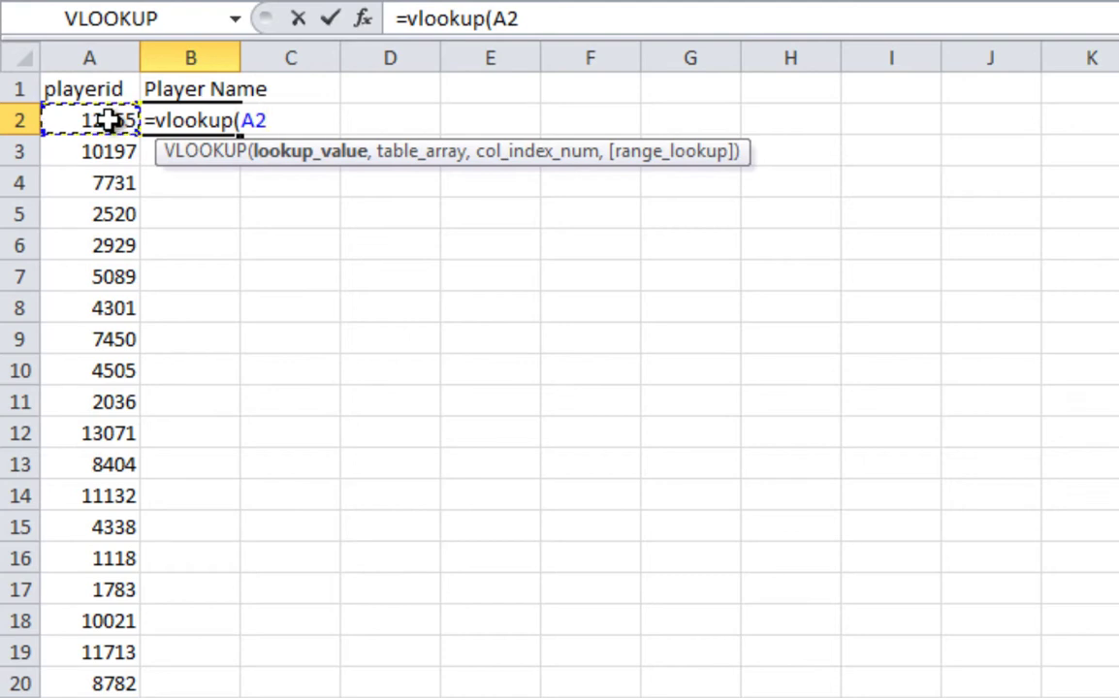
{"action": "type", "text": ","}
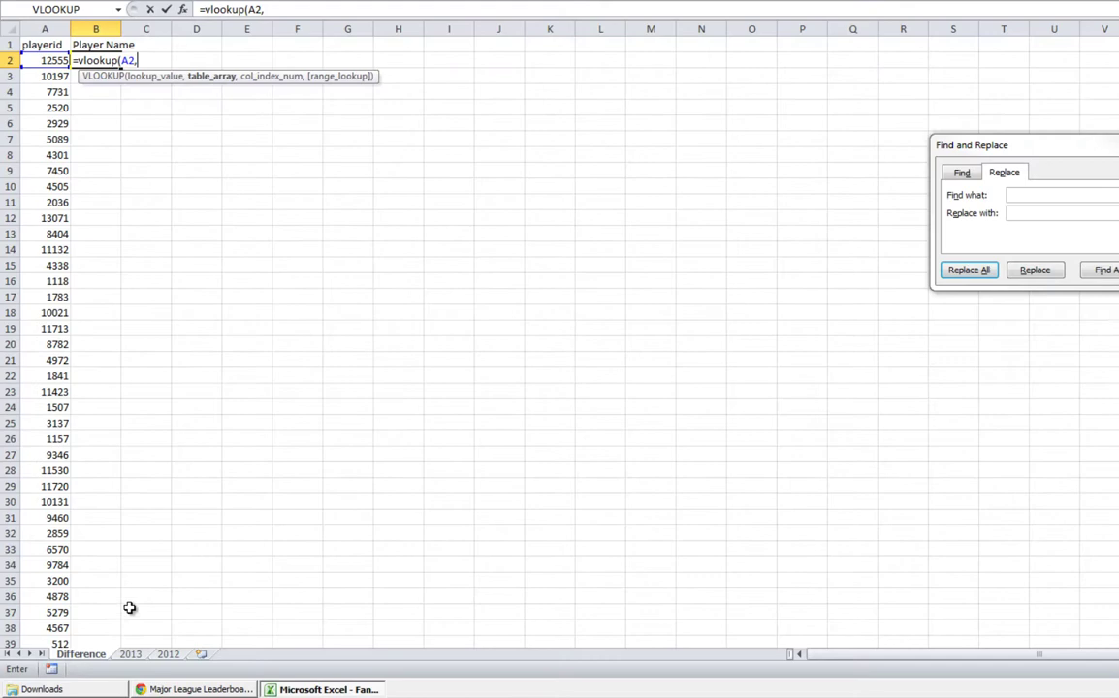
Point B2's VLOOKUP table array at the 2013 sheet's range A1:S163.
{"action": "left_click", "coordinate": [131, 655]}
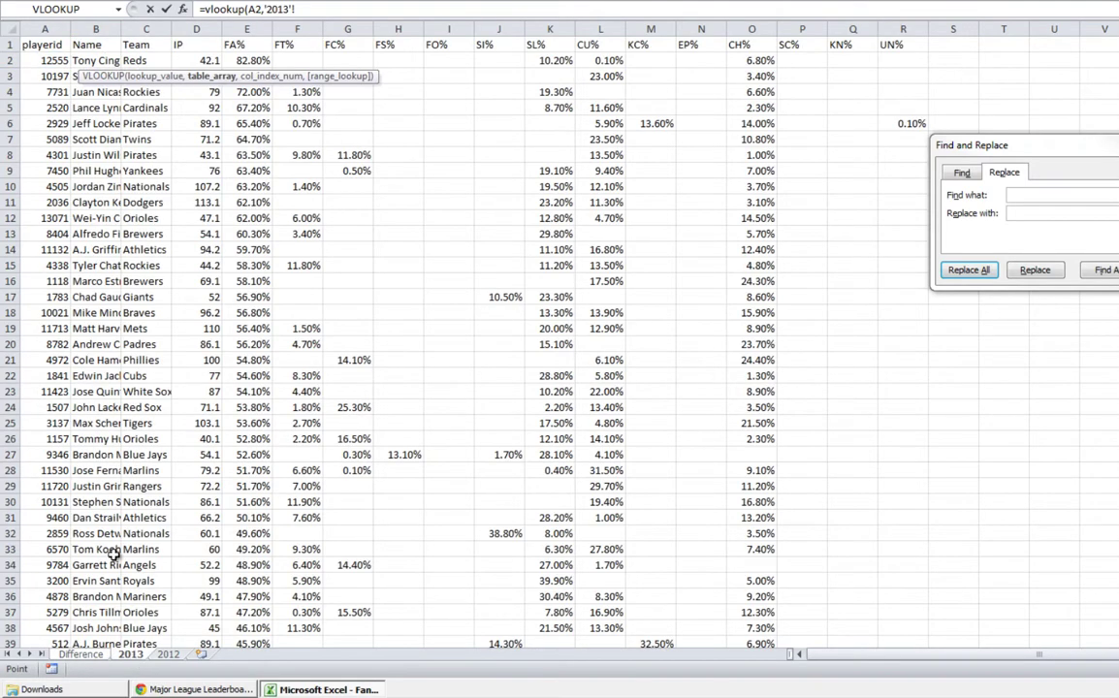
{"action": "left_click", "coordinate": [42, 46]}
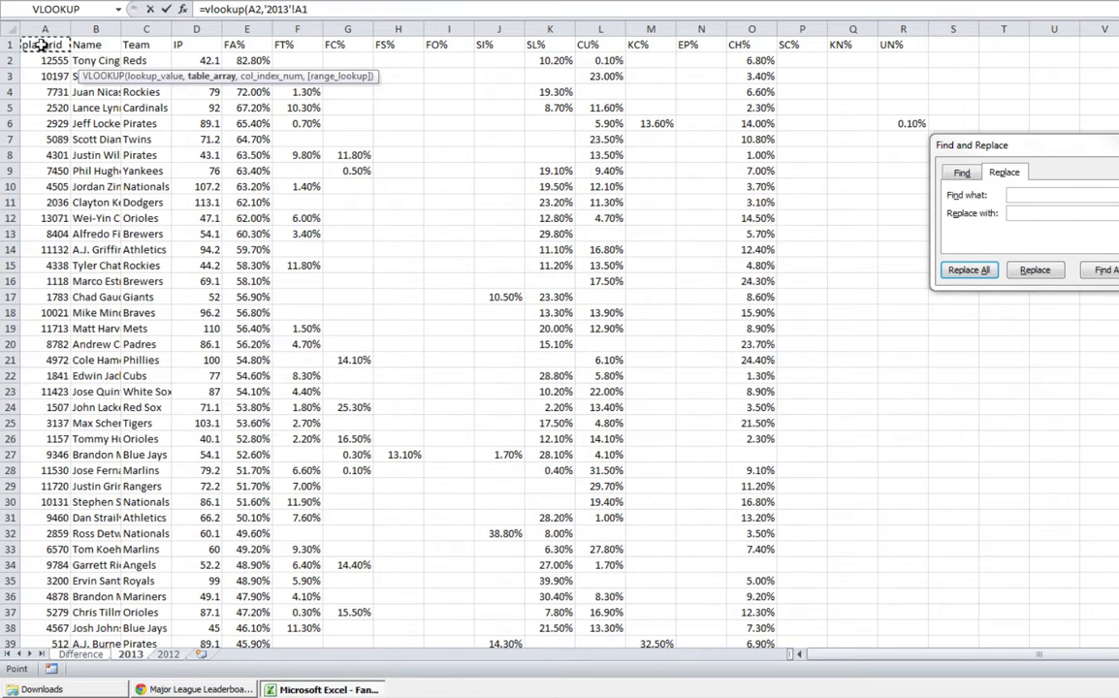
{"action": "key", "text": "ctrl+shift+End"}
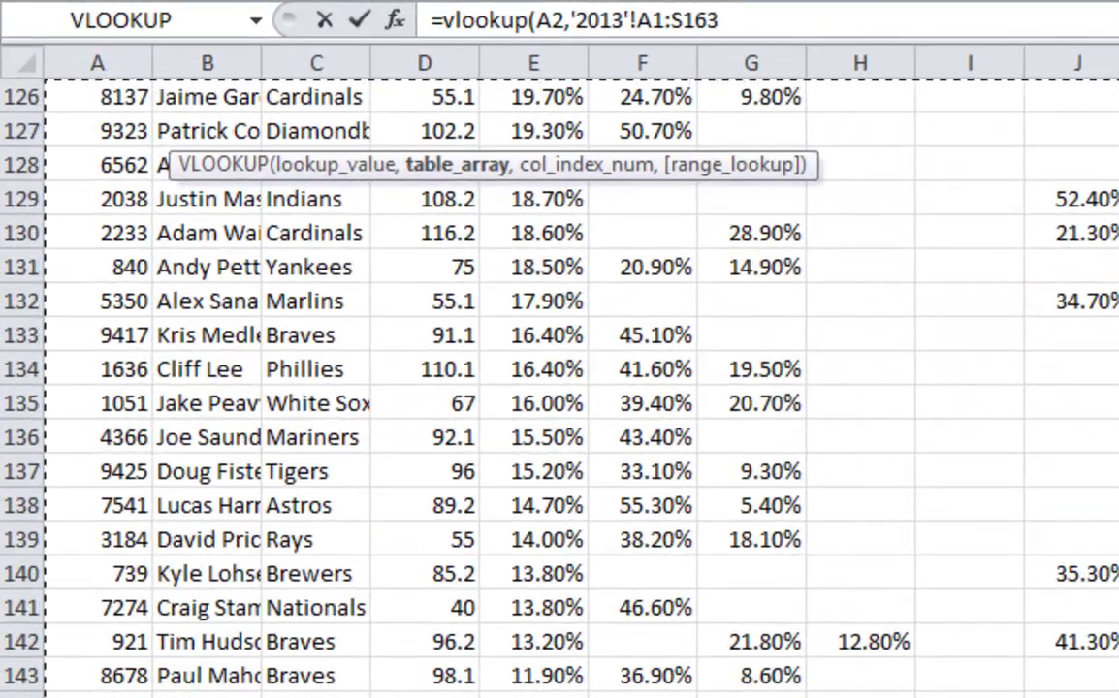
{"action": "type", "text": ","}
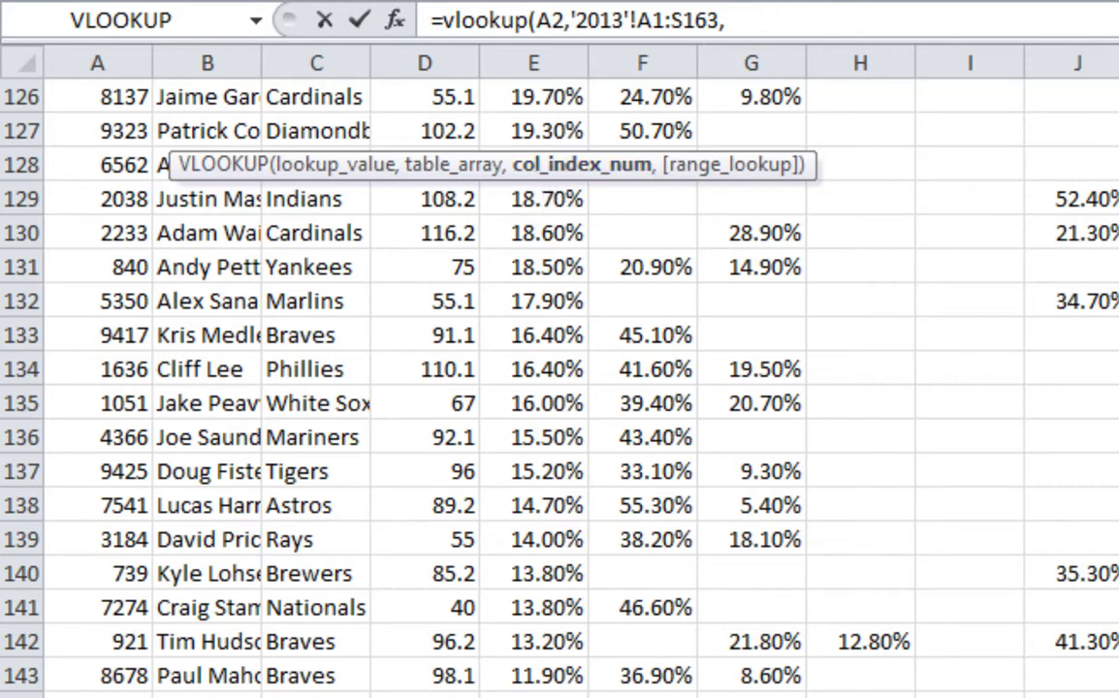
{"action": "scroll", "coordinate": [559, 388], "scroll_direction": "up", "scroll_amount": 20}
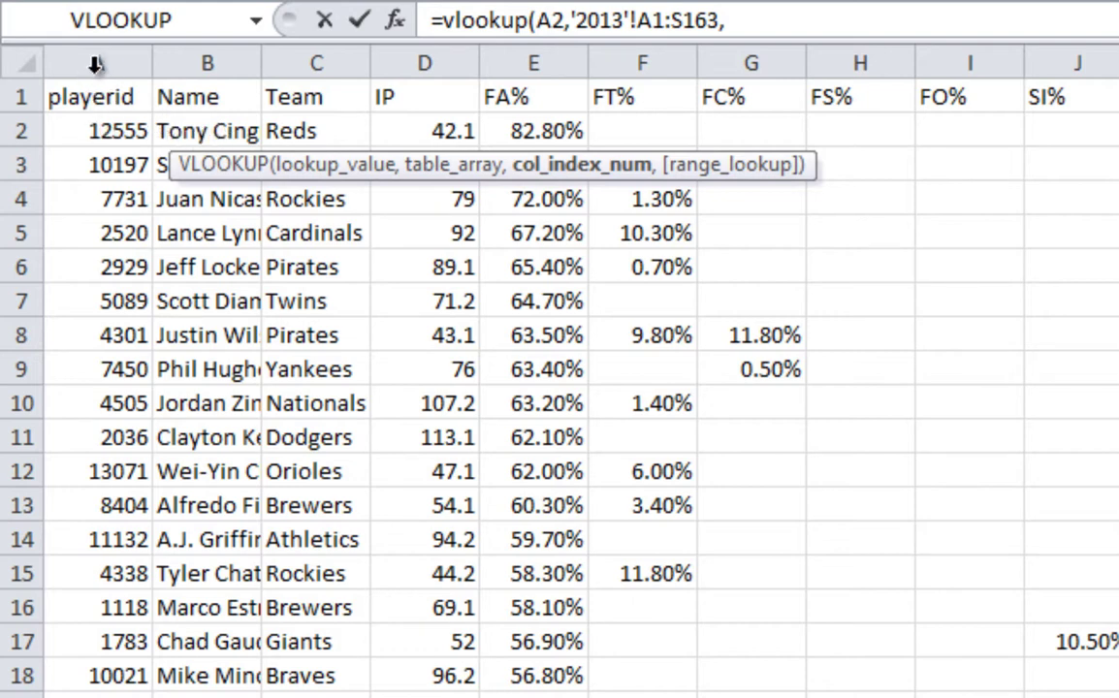
Complete B2's VLOOKUP with column index 2 and FALSE for an exact match.
{"action": "left_click", "coordinate": [751, 23]}
{"action": "type", "text": "2"}
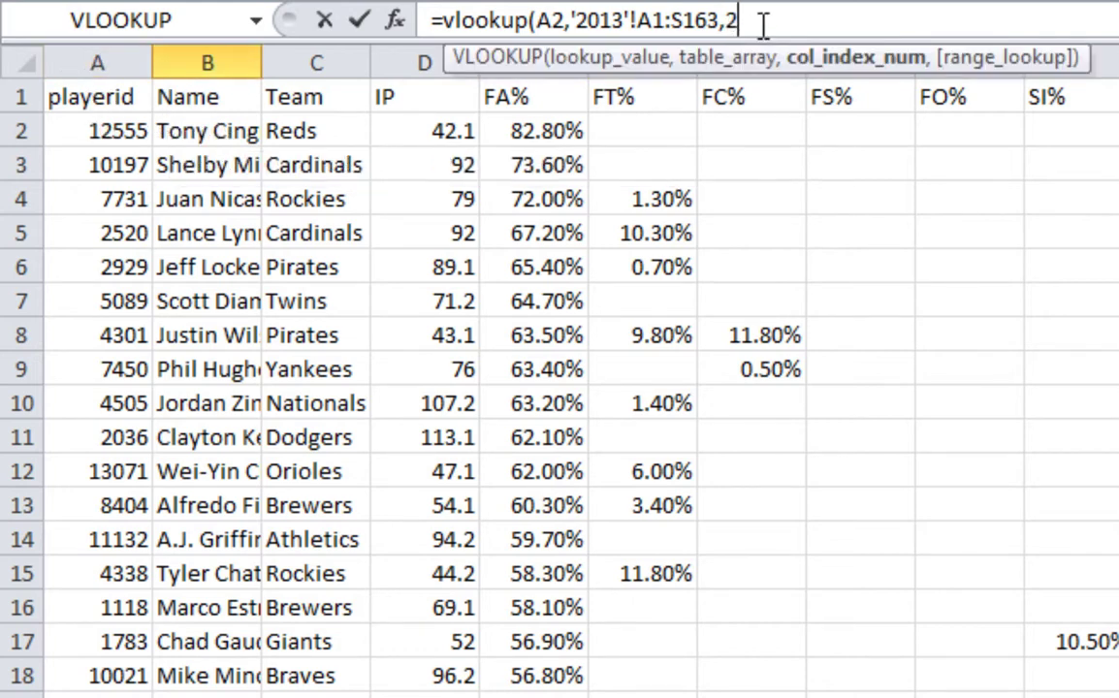
{"action": "type", "text": ","}
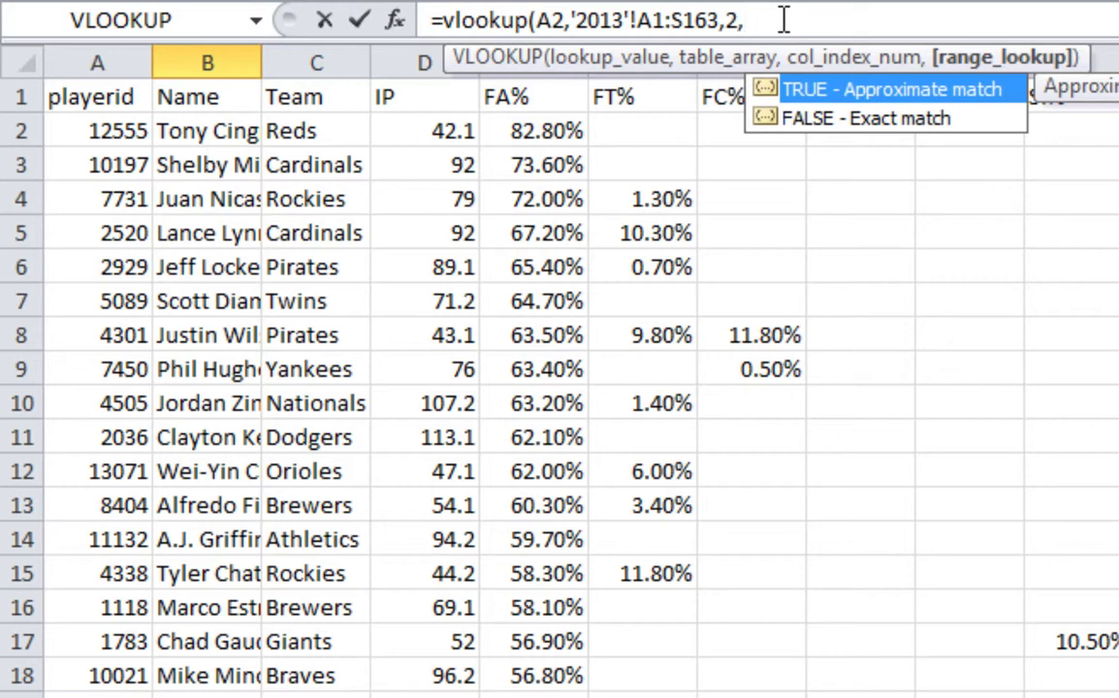
{"action": "type", "text": "FALSE"}
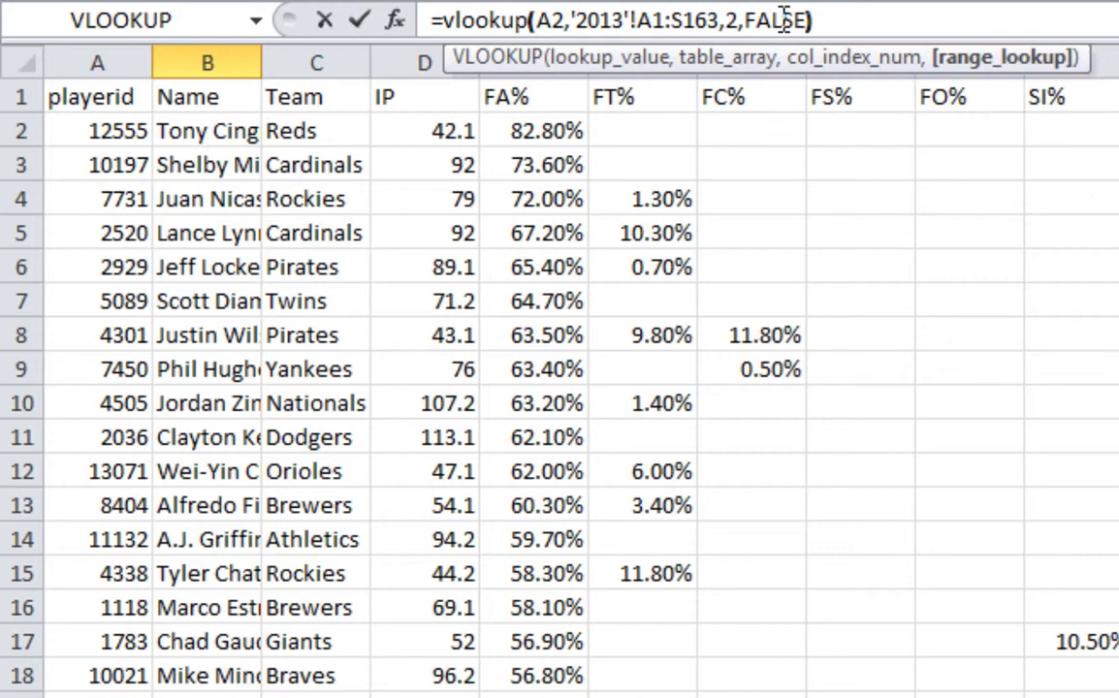
Enter the lookup in B2 and widen column B so the pitcher's name fits.
{"action": "key", "text": "Return"}
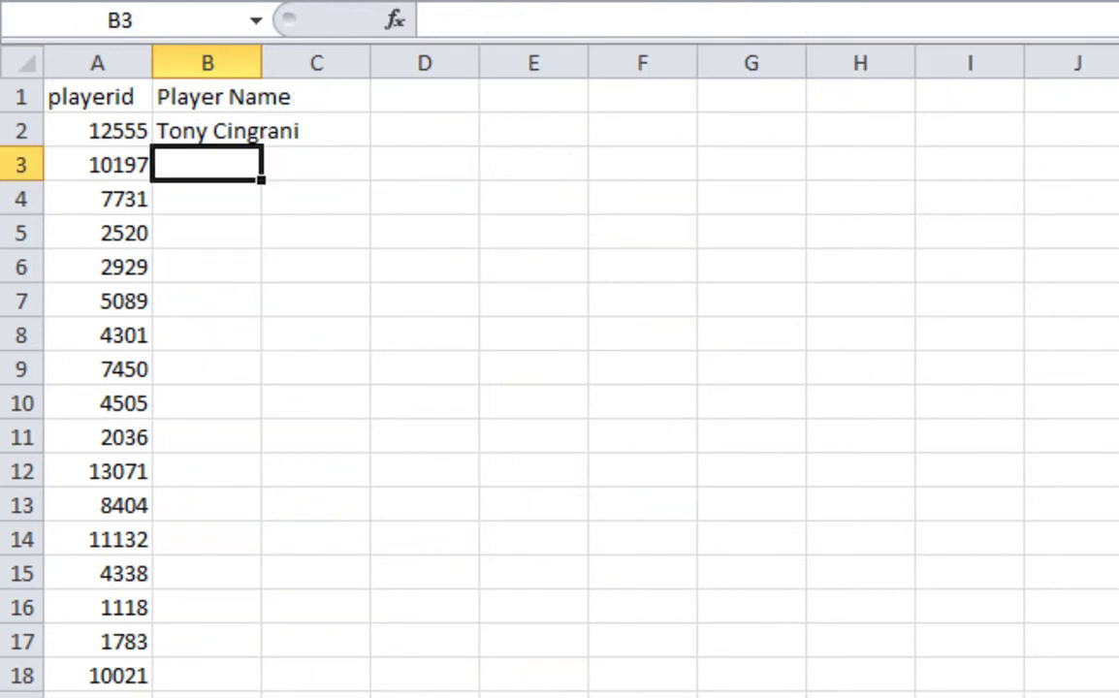
{"action": "left_click_drag", "start_coordinate": [262, 62], "coordinate": [345, 62]}
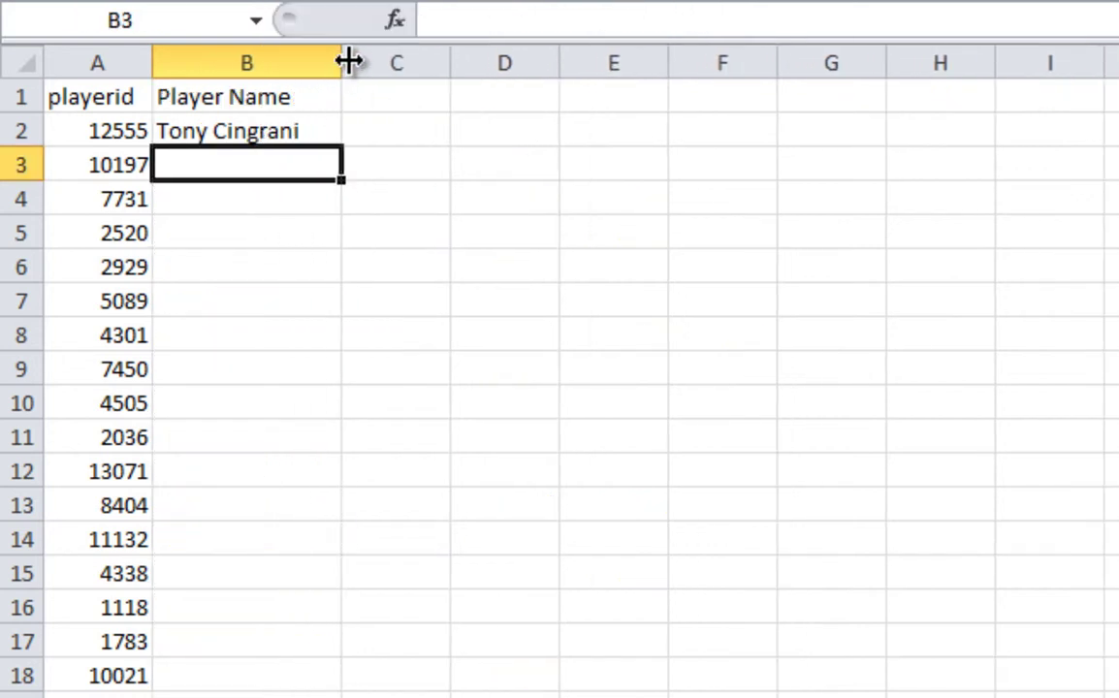
{"action": "left_click", "coordinate": [298, 126]}
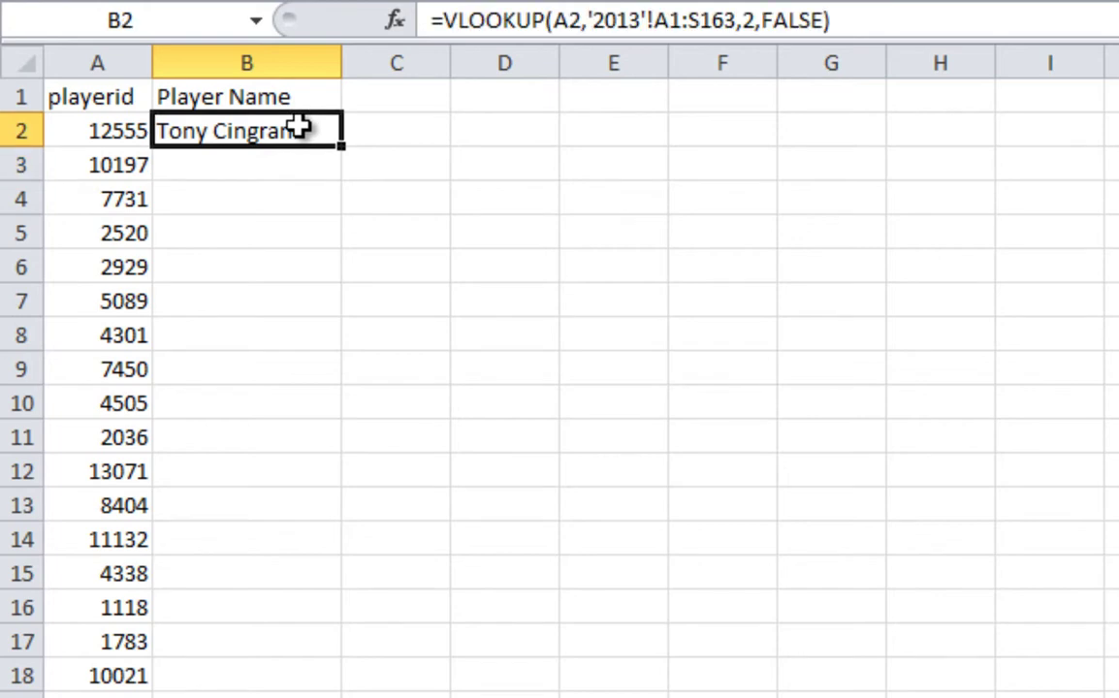
Add the heading FA%2013 in cell C1.
{"action": "left_click", "coordinate": [372, 104]}
{"action": "type", "text": "F"}
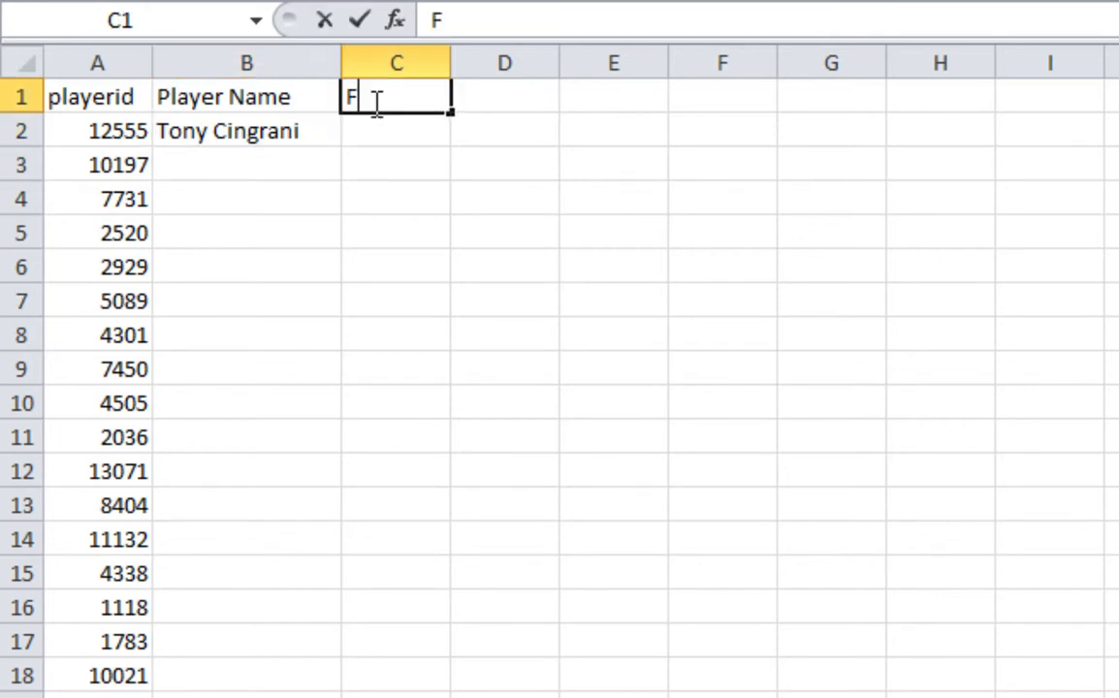
{"action": "type", "text": "A%2013"}
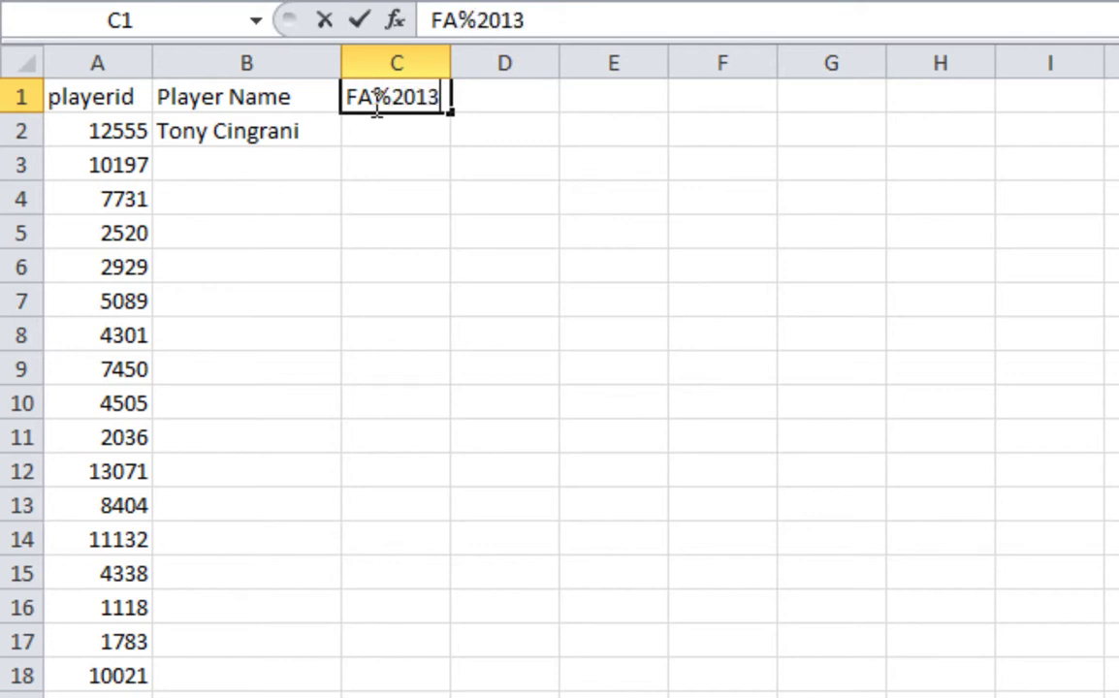
{"action": "key", "text": "Return"}
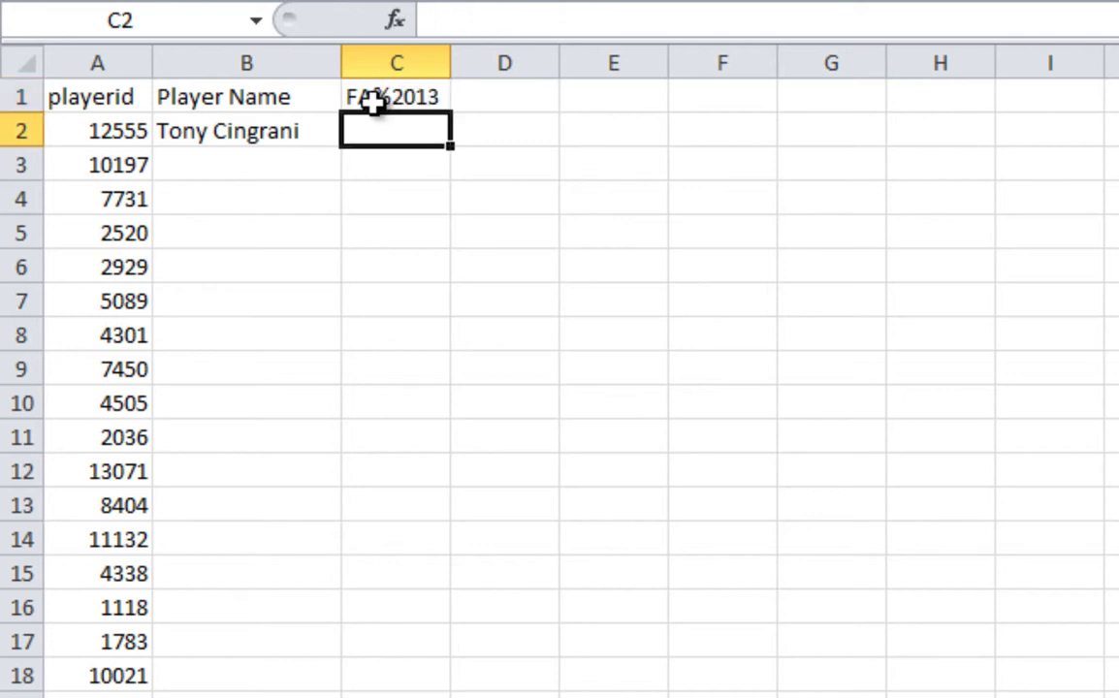
{"action": "key", "text": "Left"}
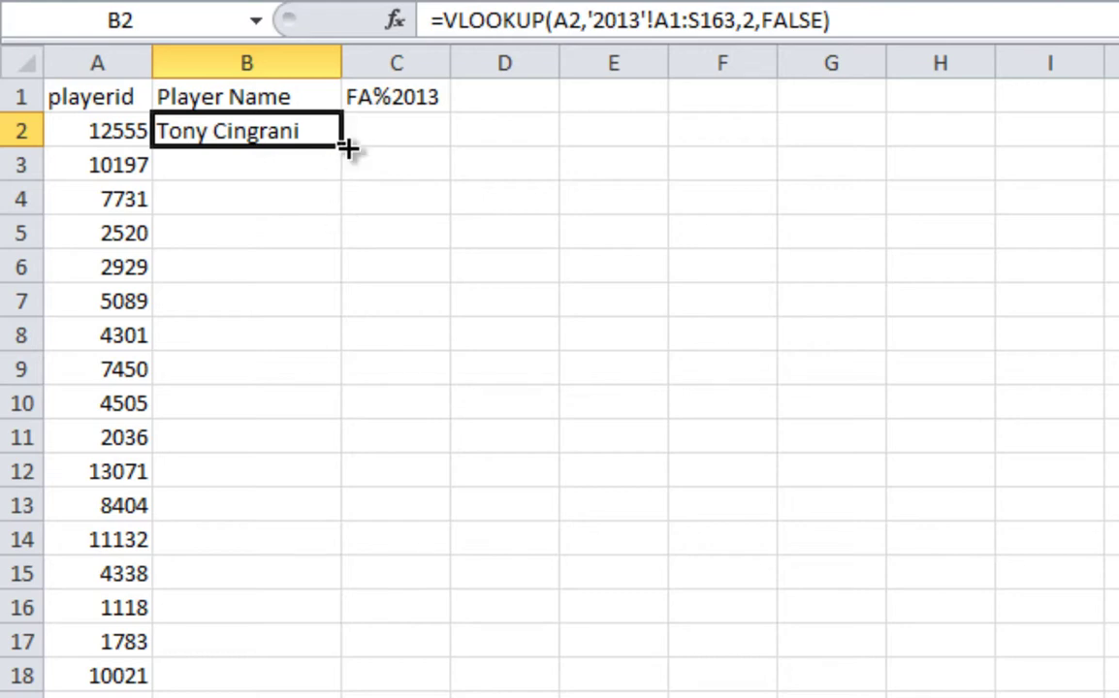
Copy B2's lookup into C2 and compare the two formulas.
{"action": "left_click_drag", "start_coordinate": [346, 146], "coordinate": [428, 146]}
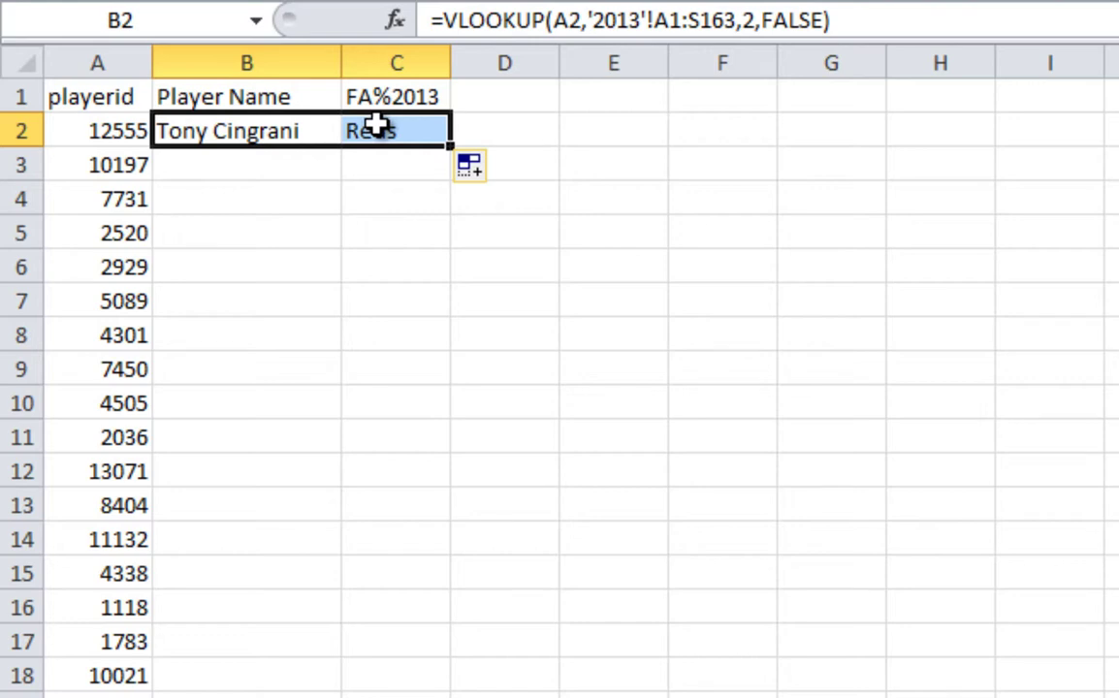
{"action": "left_click", "coordinate": [312, 124]}
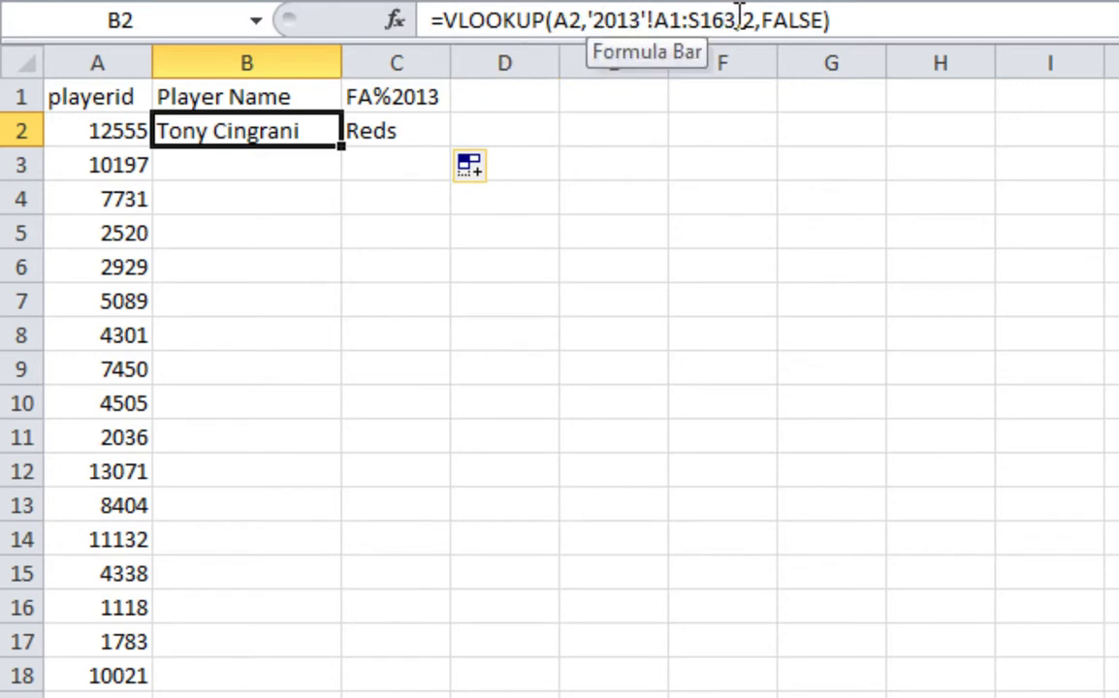
{"action": "left_click", "coordinate": [402, 130]}
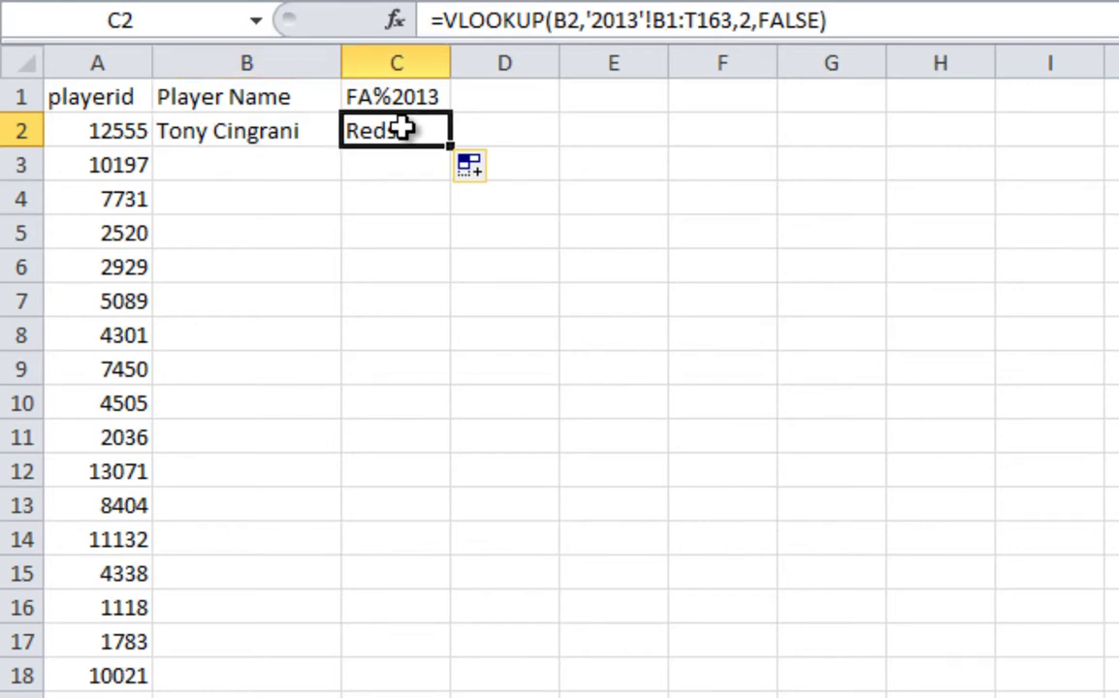
{"action": "left_click", "coordinate": [260, 134]}
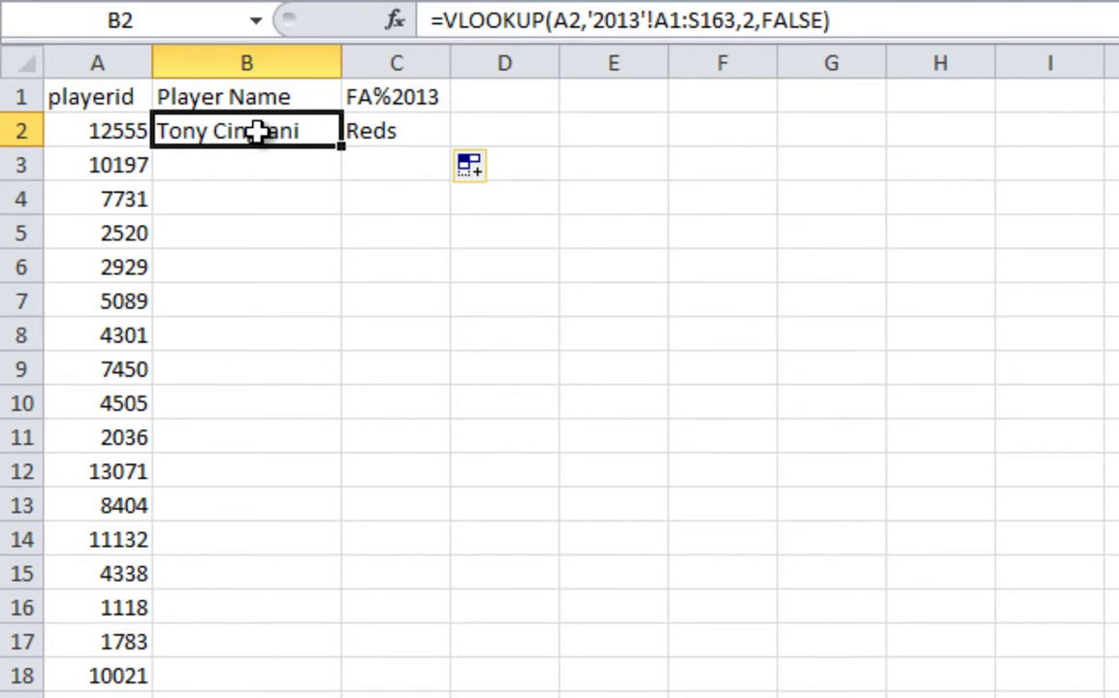
Anchor the lookup value column in B2's formula as $A2.
{"action": "left_click", "coordinate": [560, 21]}
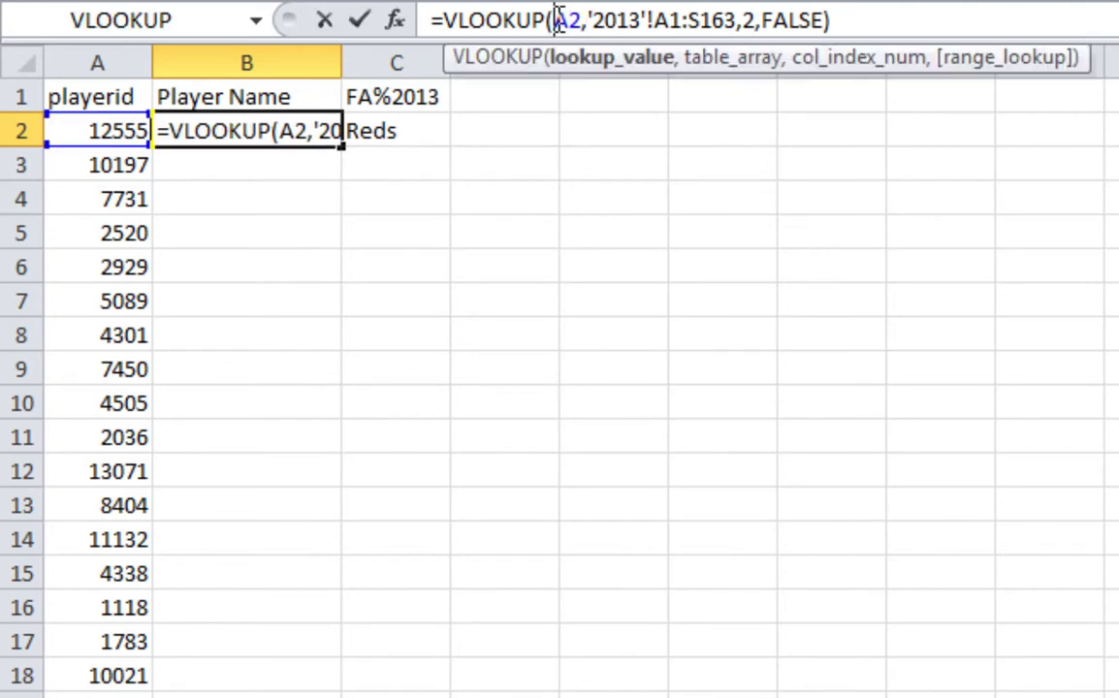
{"action": "left_click_drag", "start_coordinate": [559, 19], "coordinate": [567, 21]}
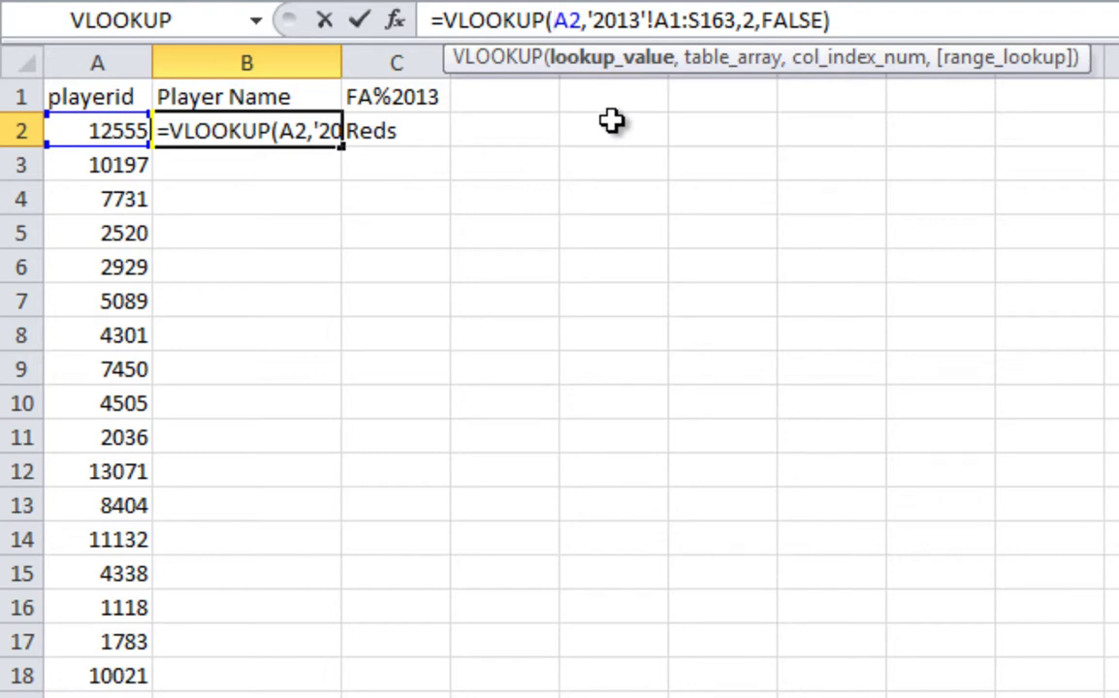
{"action": "type", "text": "$"}
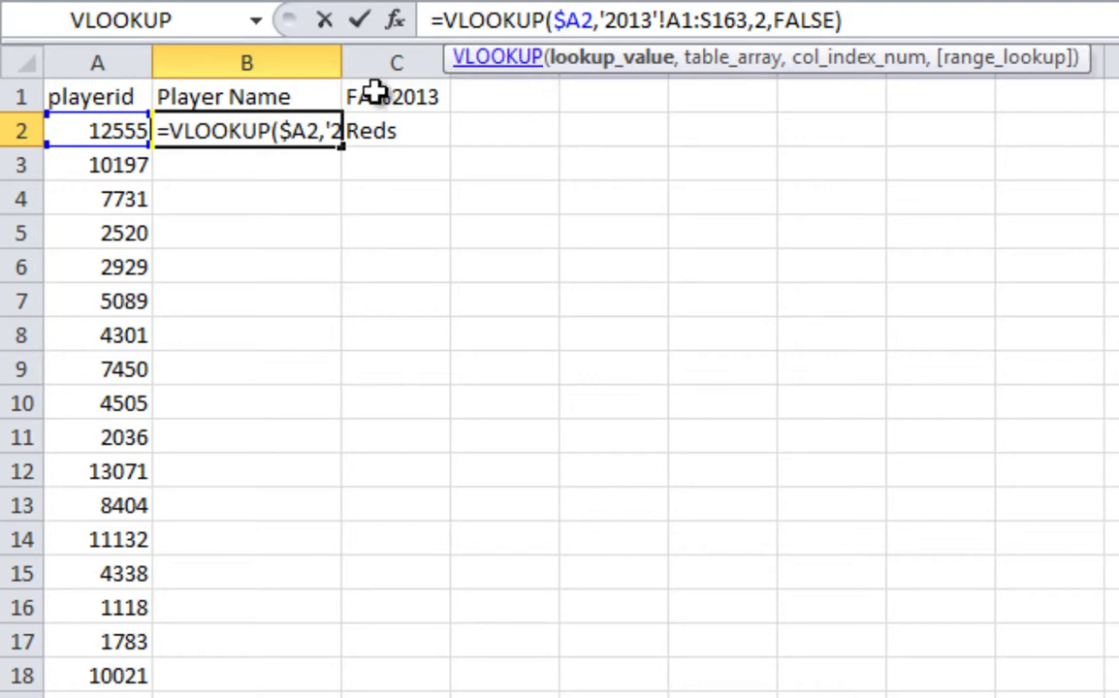
{"action": "key", "text": "Return"}
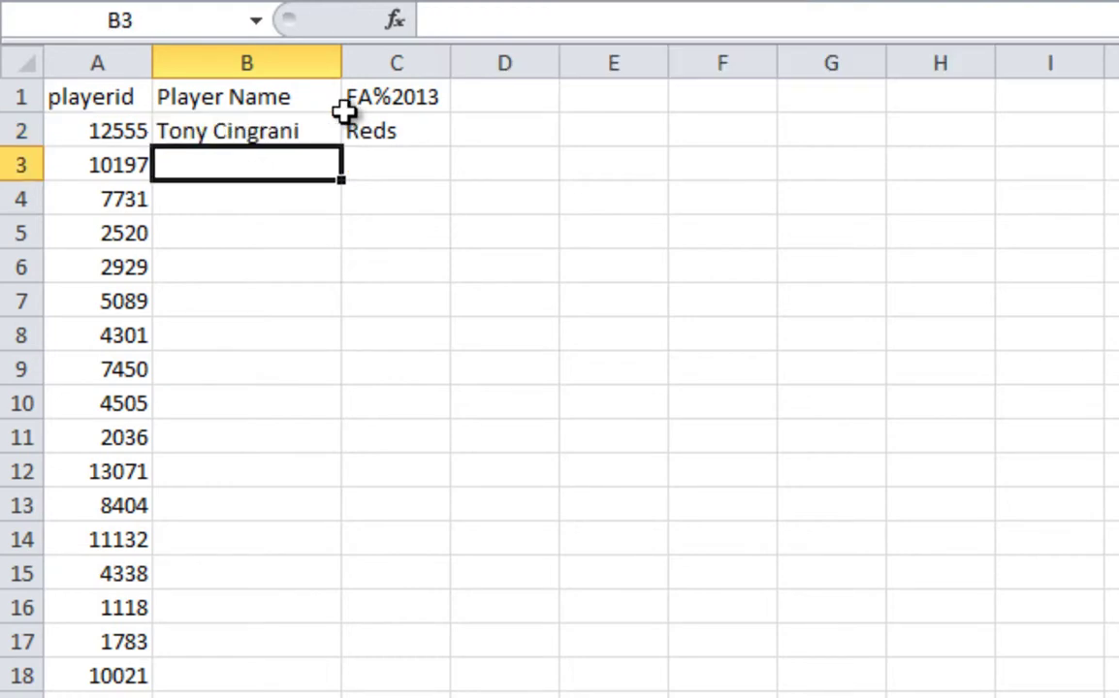
Lock B2's table range as '2013'!$A$1:$S$163.
{"action": "left_click", "coordinate": [322, 131]}
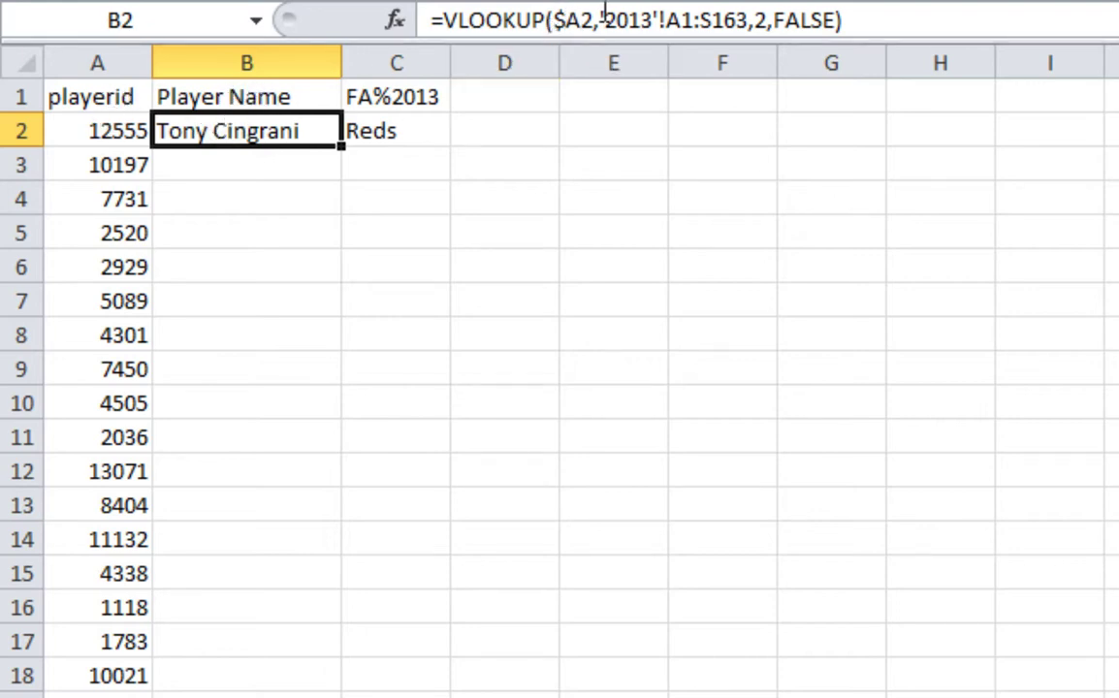
{"action": "left_click", "coordinate": [663, 19]}
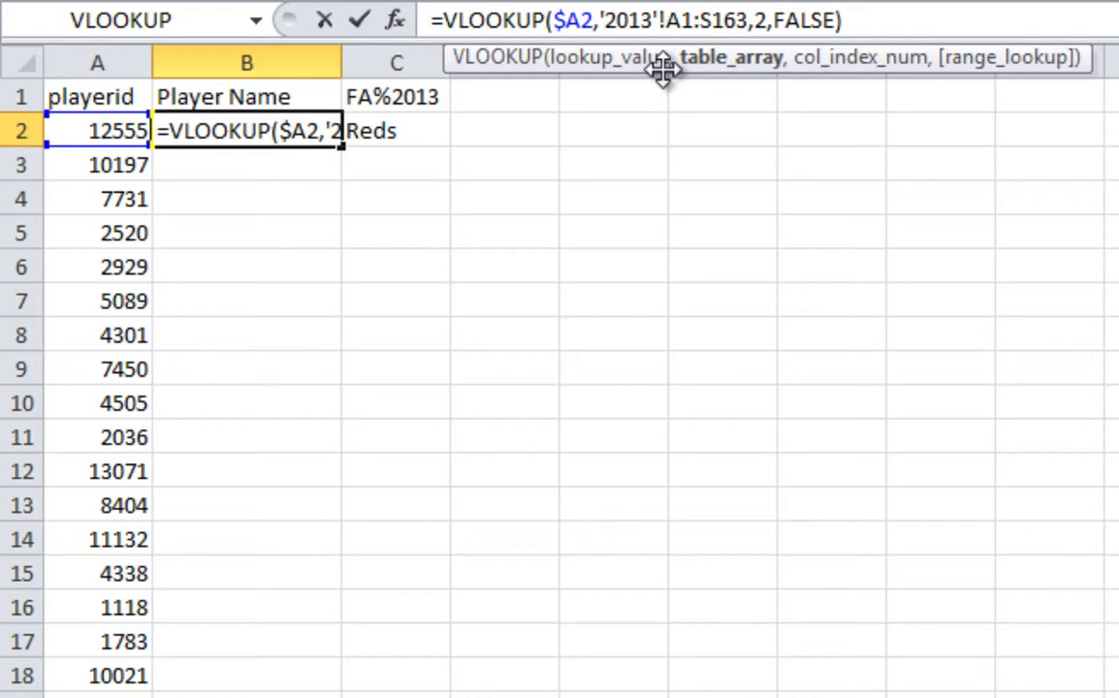
{"action": "key", "text": "Right"}
{"action": "key", "text": "Right"}
{"action": "type", "text": "$"}
{"action": "key", "text": "Right"}
{"action": "type", "text": "$"}
{"action": "key", "text": "Right"}
{"action": "key", "text": "Right"}
{"action": "type", "text": "$"}
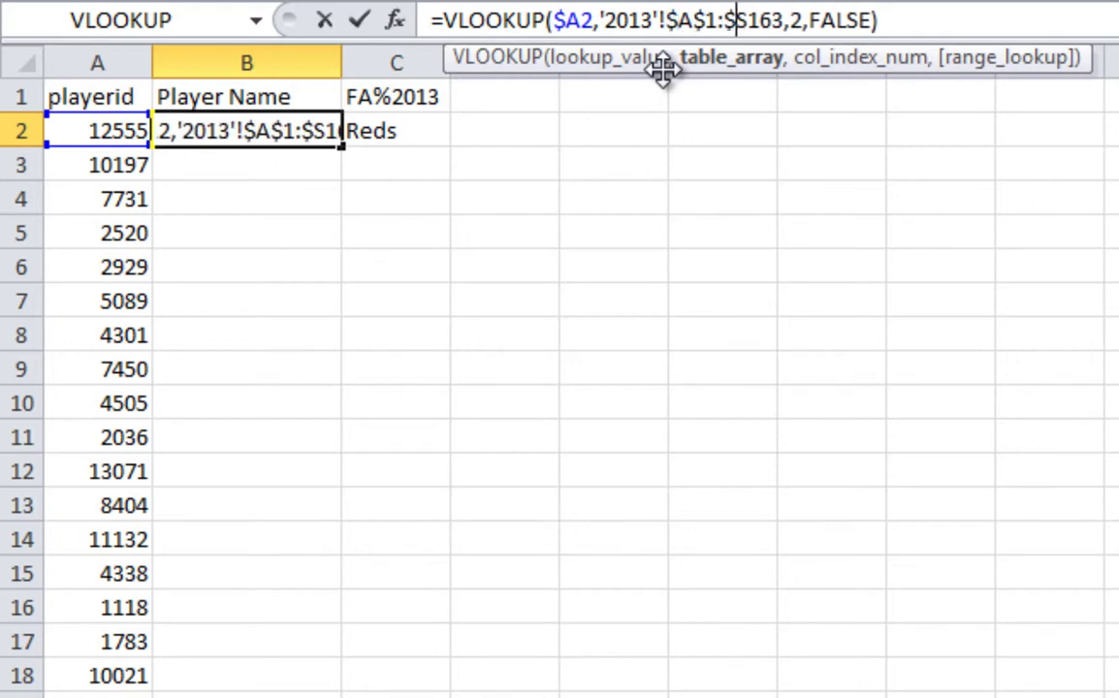
{"action": "key", "text": "Right"}
{"action": "type", "text": "$"}
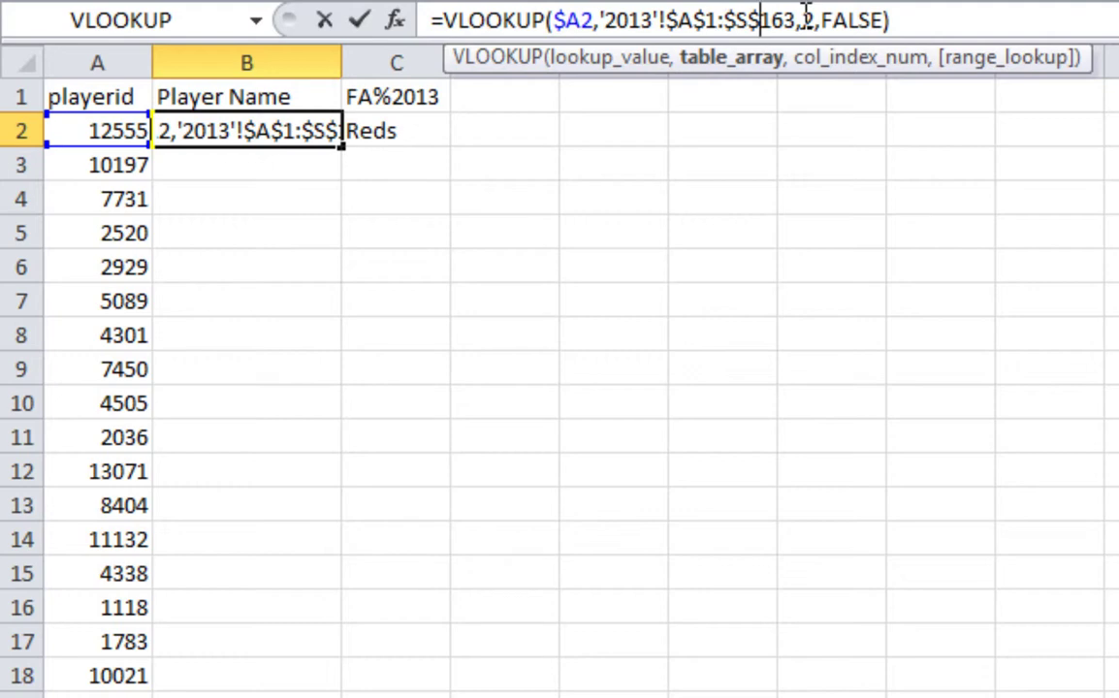
{"action": "key", "text": "Return"}
Check the 2013 sheet, then copy B2's locked lookup into C2.
{"action": "key", "text": "ctrl+Page_Down"}
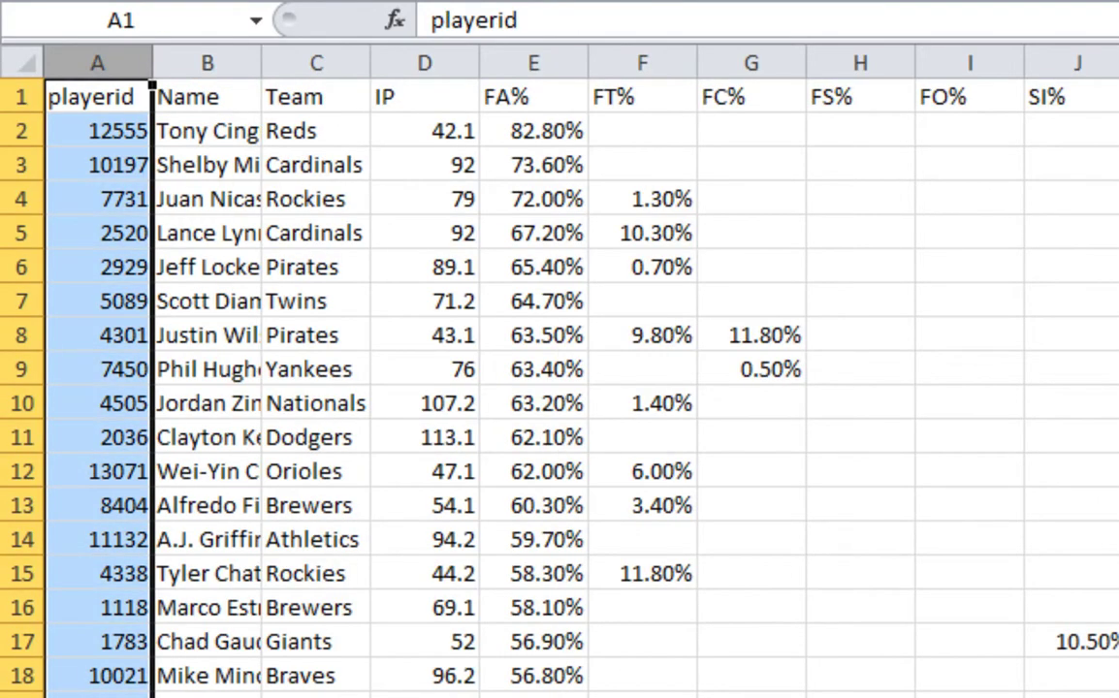
{"action": "key", "text": "ctrl+Page_Up"}
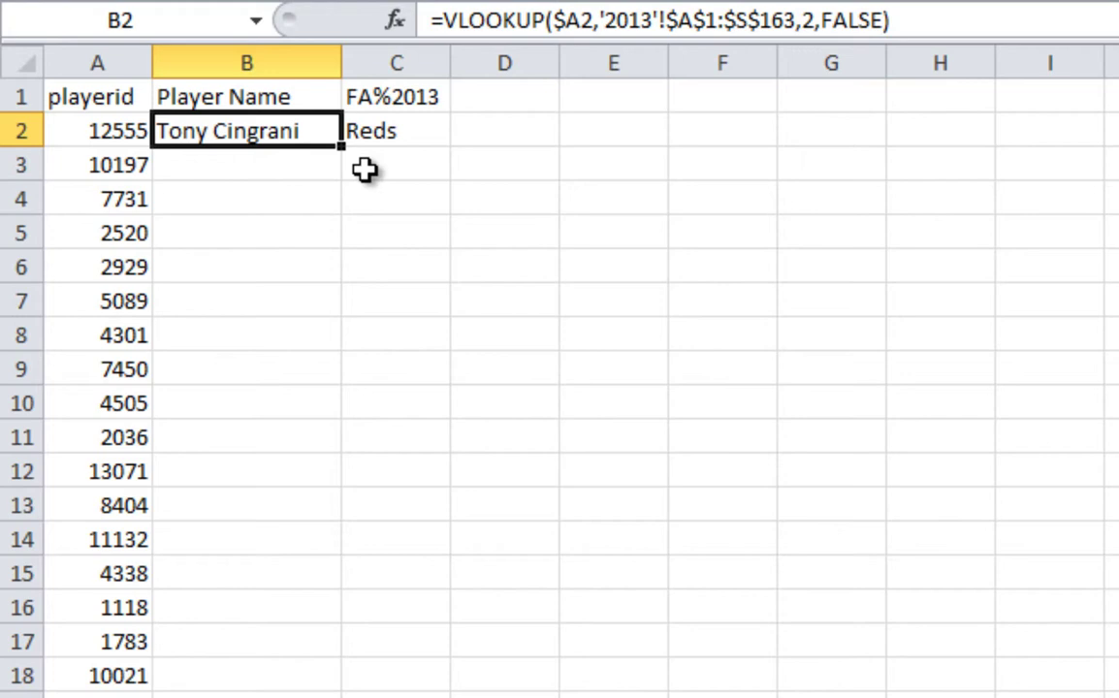
{"action": "left_click_drag", "start_coordinate": [367, 146], "coordinate": [426, 145]}
Count across the 2013 headers to find FA% as the fifth column.
{"action": "left_click", "coordinate": [402, 132]}
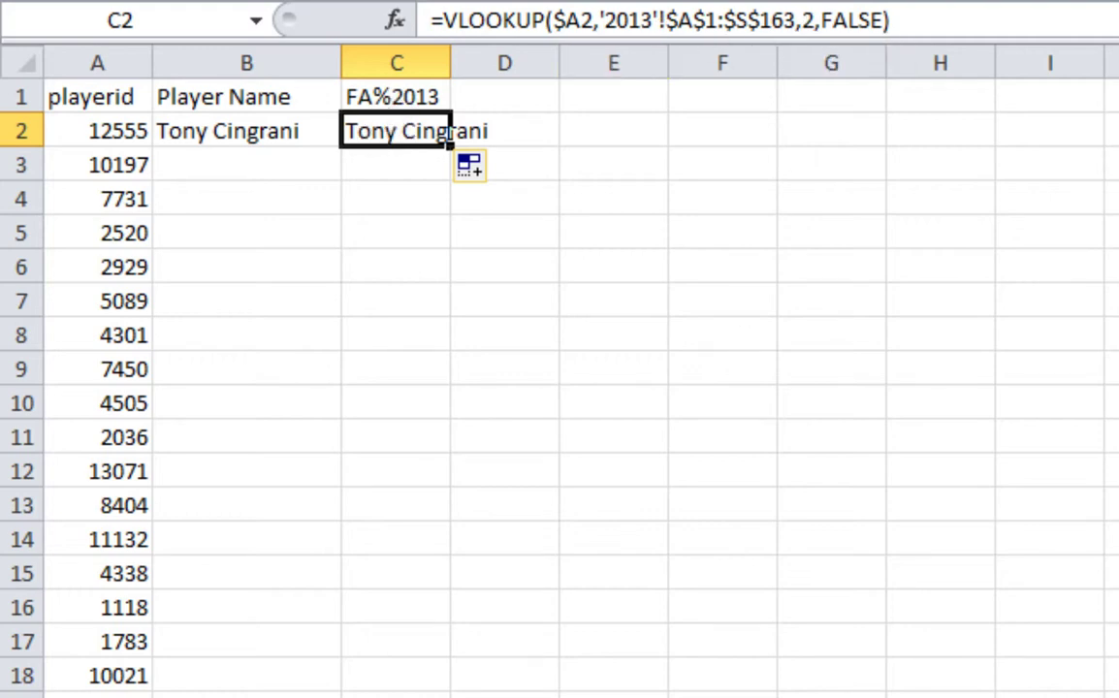
{"action": "key", "text": "ctrl+Page_Up"}
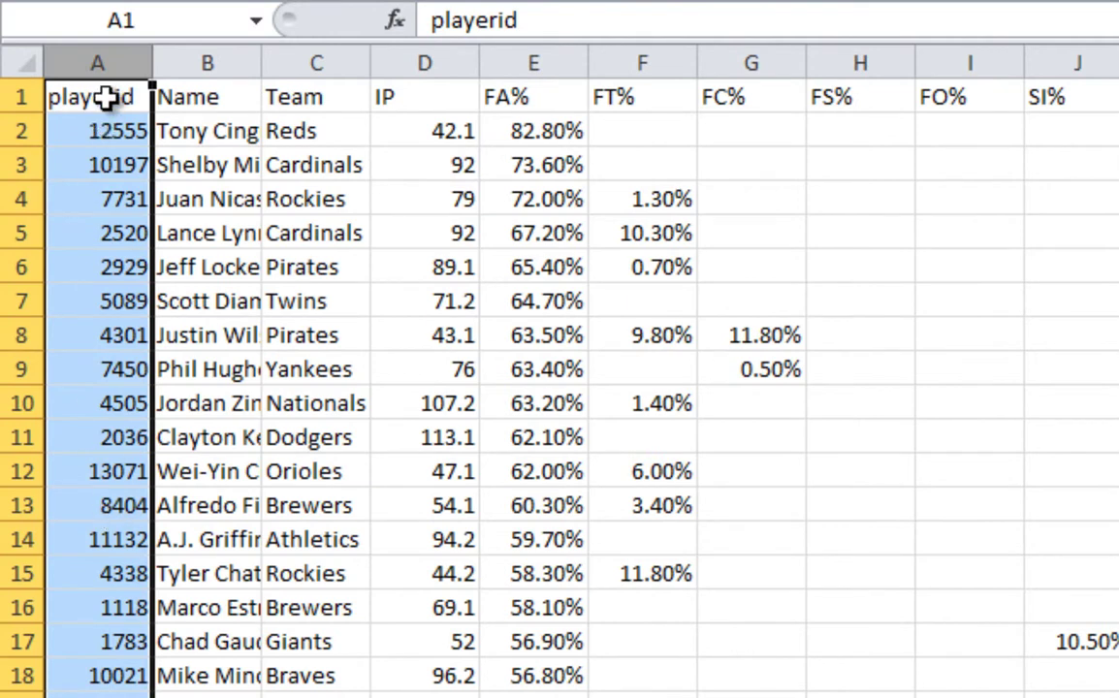
{"action": "left_click", "coordinate": [105, 96]}
{"action": "left_click", "coordinate": [182, 98]}
{"action": "left_click", "coordinate": [312, 97]}
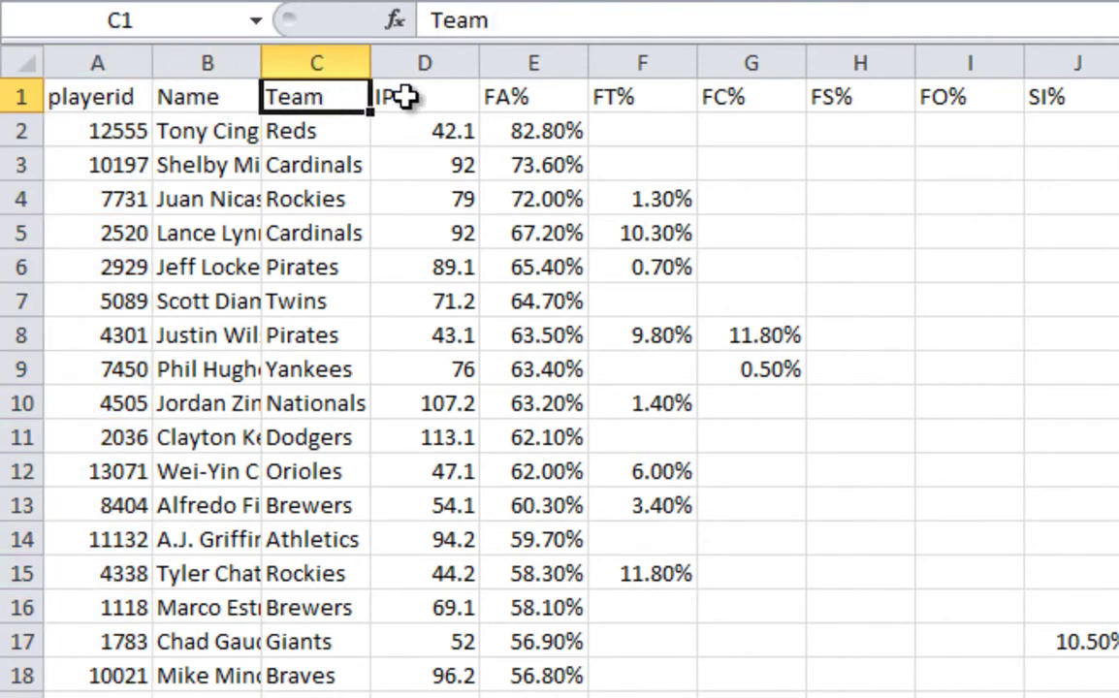
{"action": "left_click", "coordinate": [403, 96]}
{"action": "left_click", "coordinate": [495, 105]}
{"action": "key", "text": "ctrl+Page_Down"}
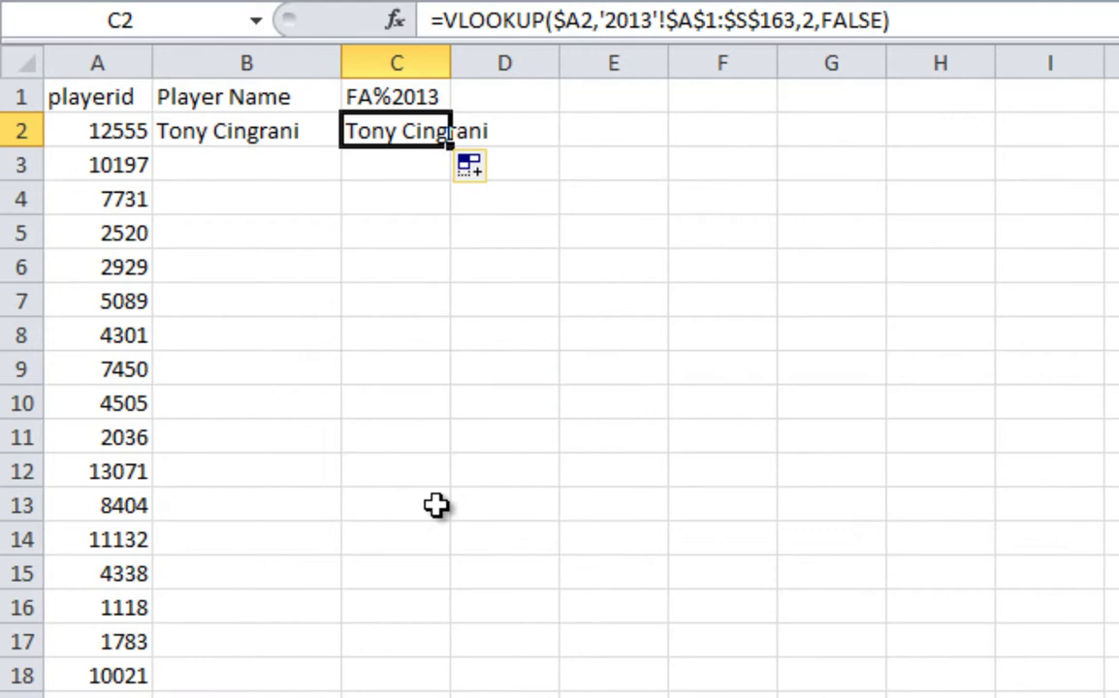
Change C2's lookup column index from 2 to 5.
{"action": "left_click", "coordinate": [803, 29]}
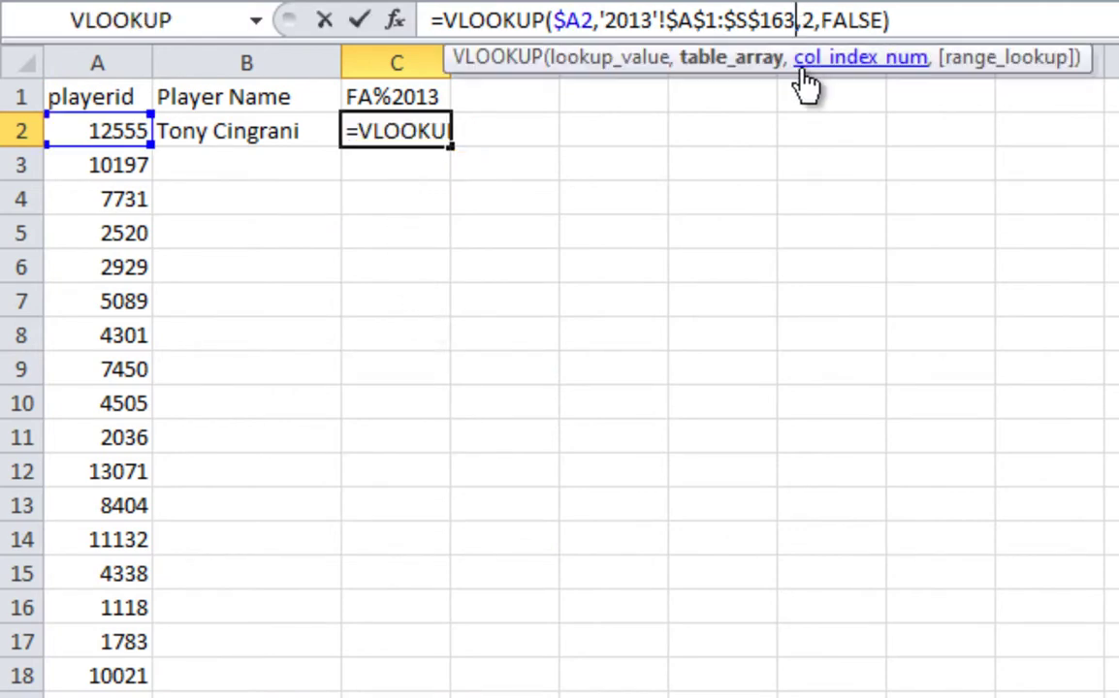
{"action": "left_click", "coordinate": [802, 85]}
{"action": "type", "text": "5"}
{"action": "key", "text": "Return"}
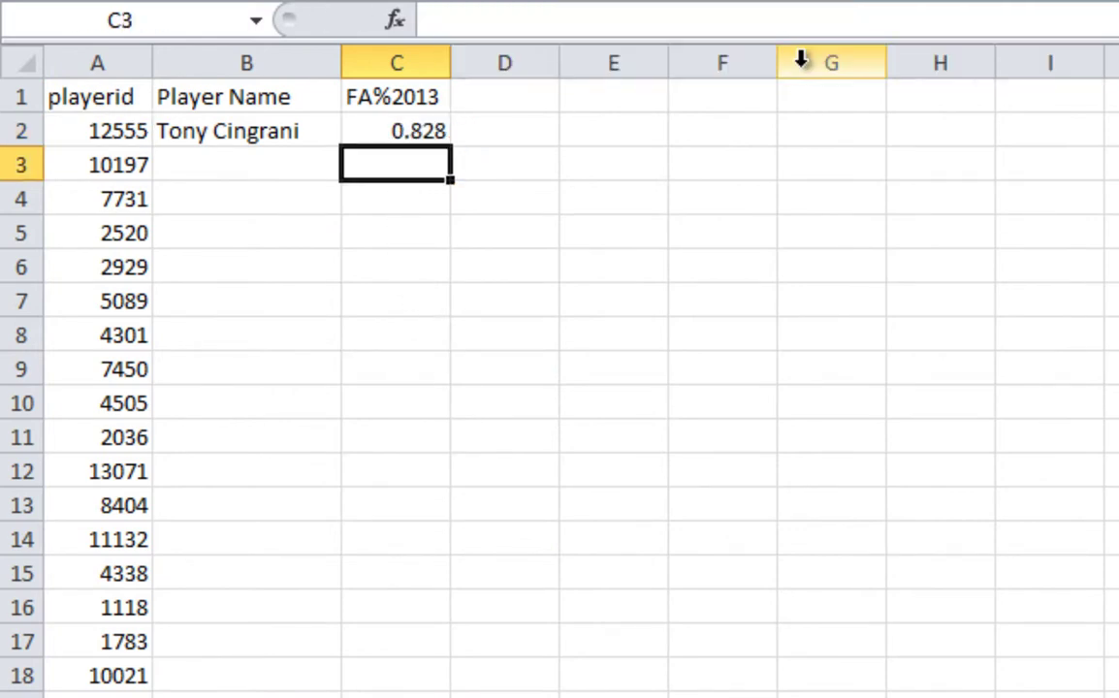
{"action": "key", "text": "Up"}
{"action": "key", "text": "Right"}
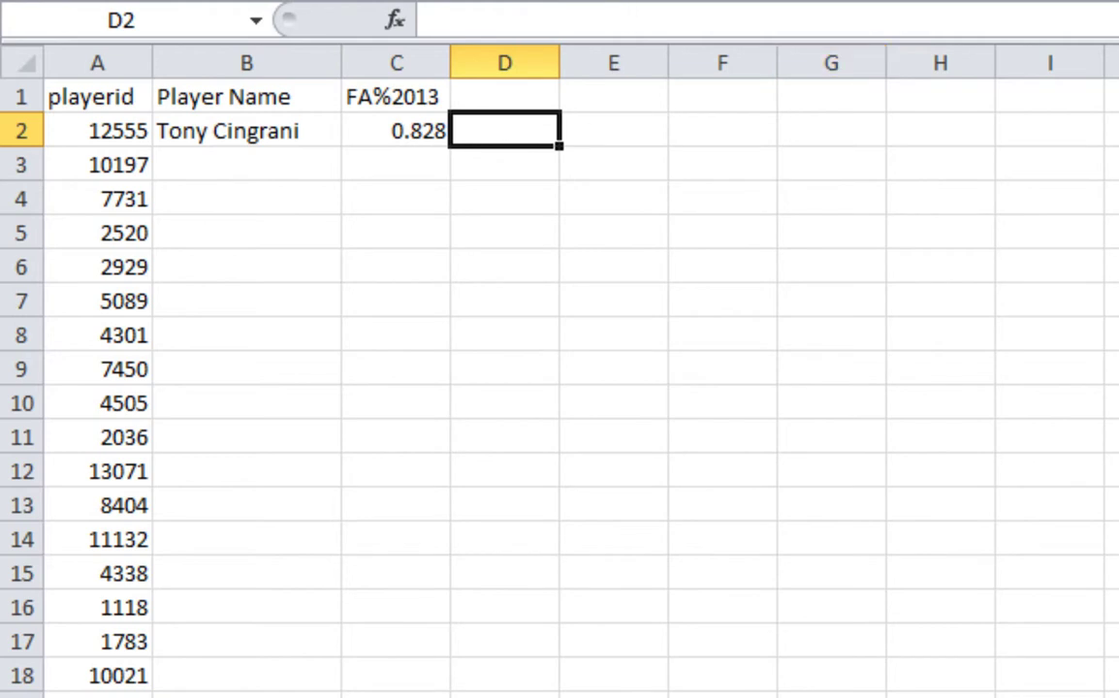
Verify C2's 0.828 against Tony Cingrani's 82.80% FA% on the 2013 sheet.
{"action": "key", "text": "ctrl+Page_Up"}
{"action": "left_click", "coordinate": [508, 134]}
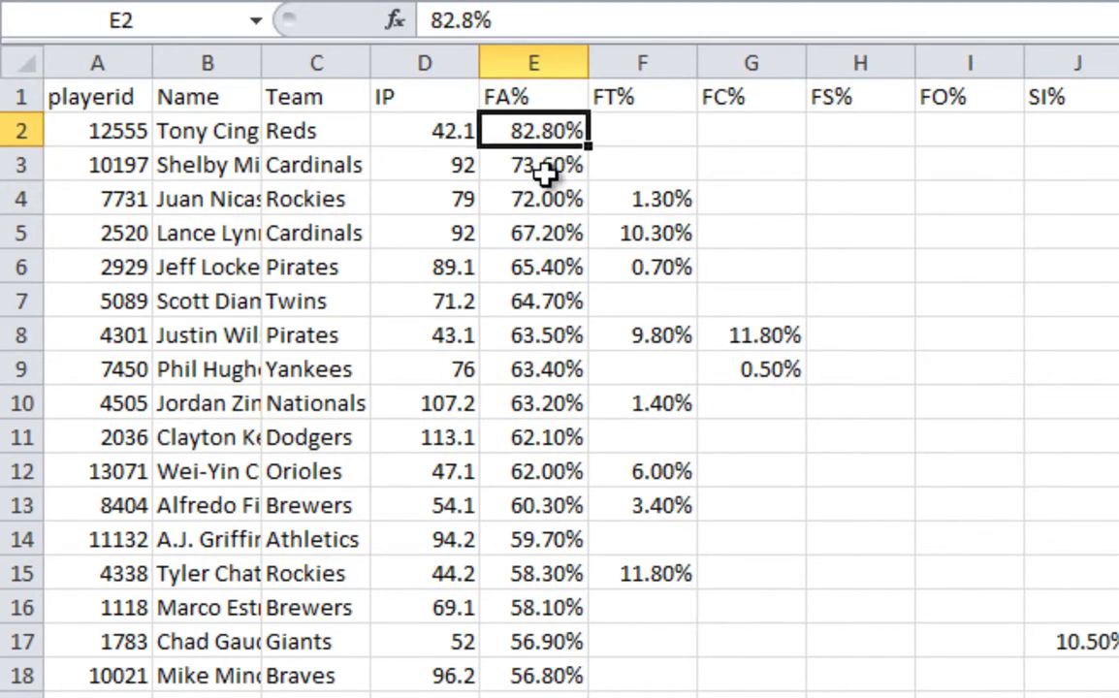
{"action": "key", "text": "ctrl+Page_Down"}
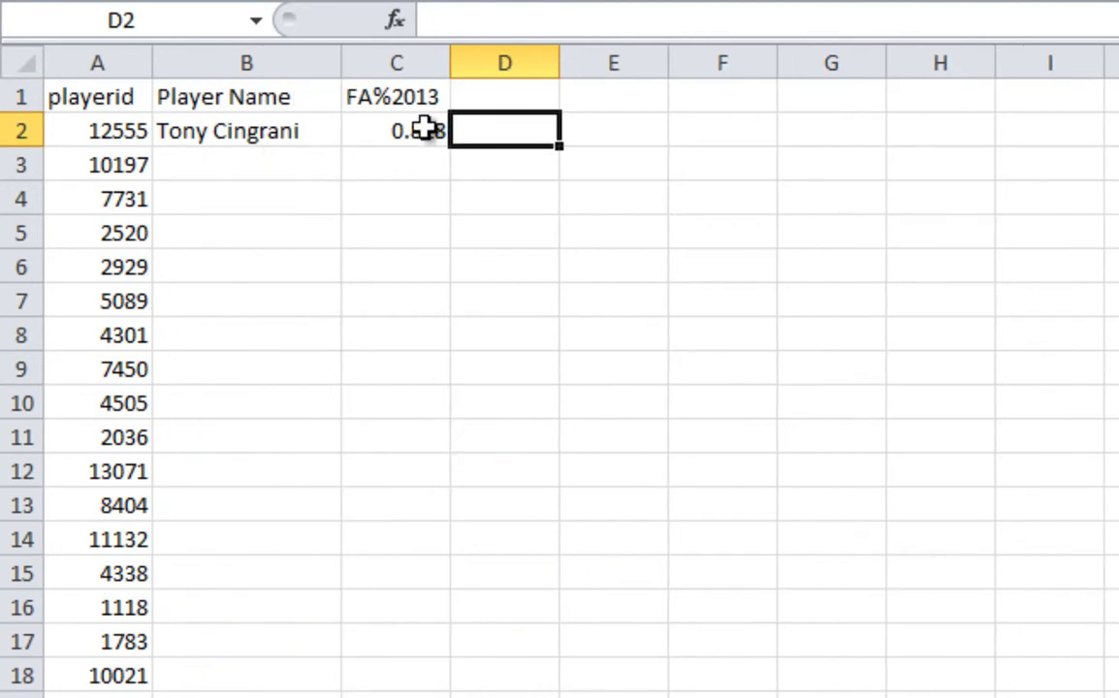
Add the heading FA%2012 in cell D1.
{"action": "left_click", "coordinate": [521, 105]}
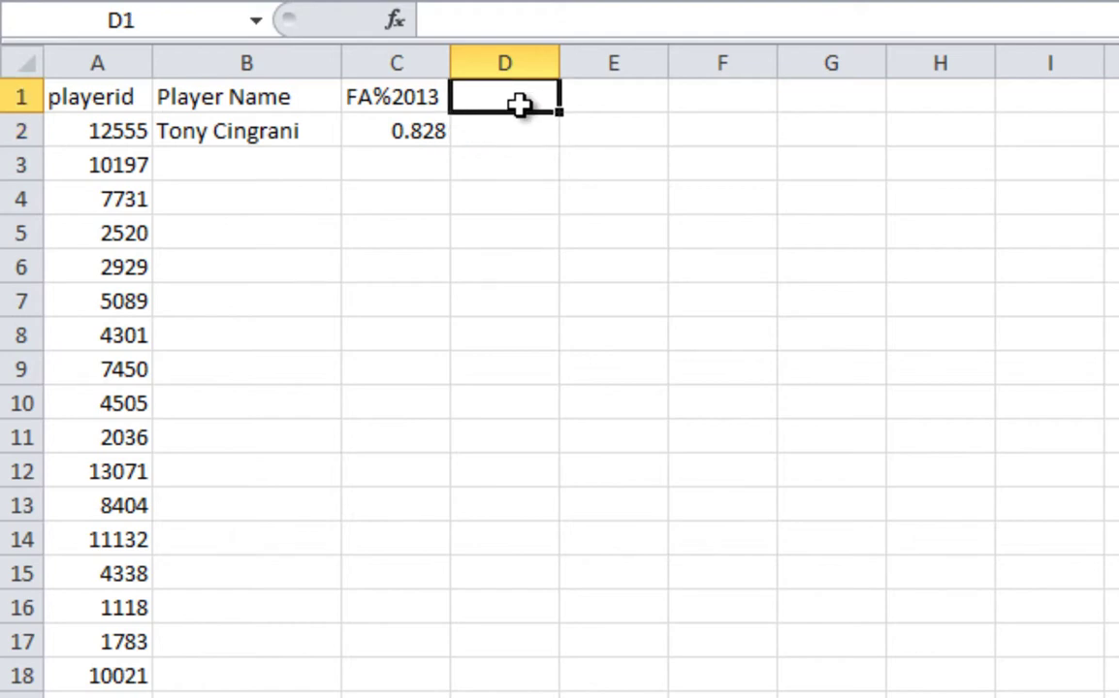
{"action": "type", "text": "FA%2012"}
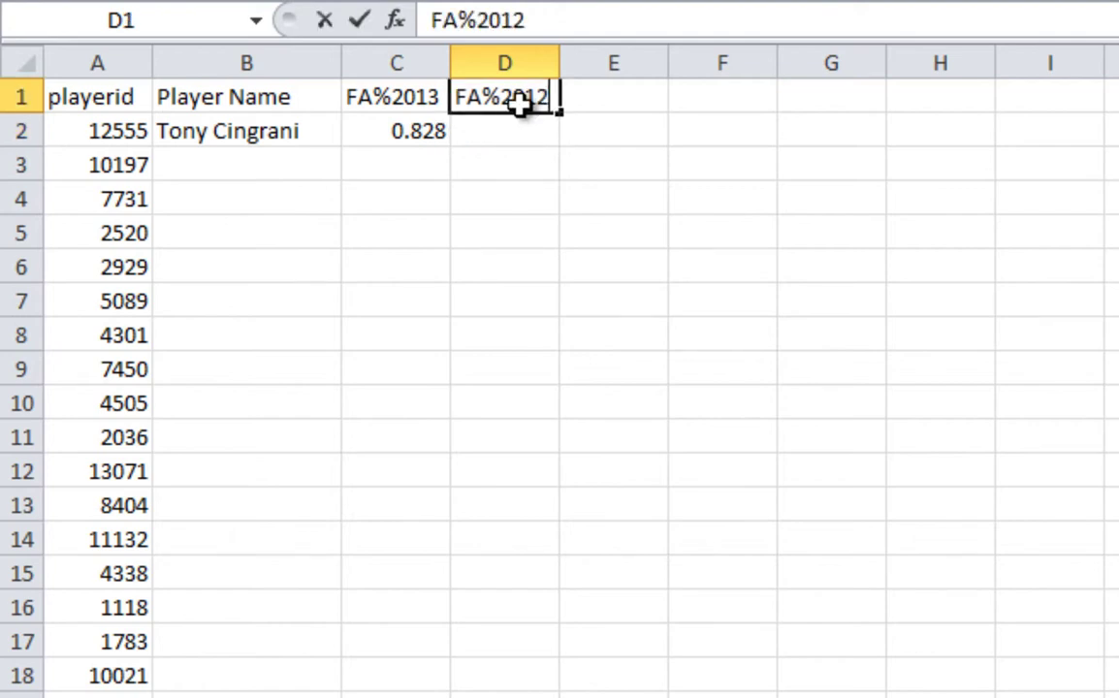
{"action": "key", "text": "Return"}
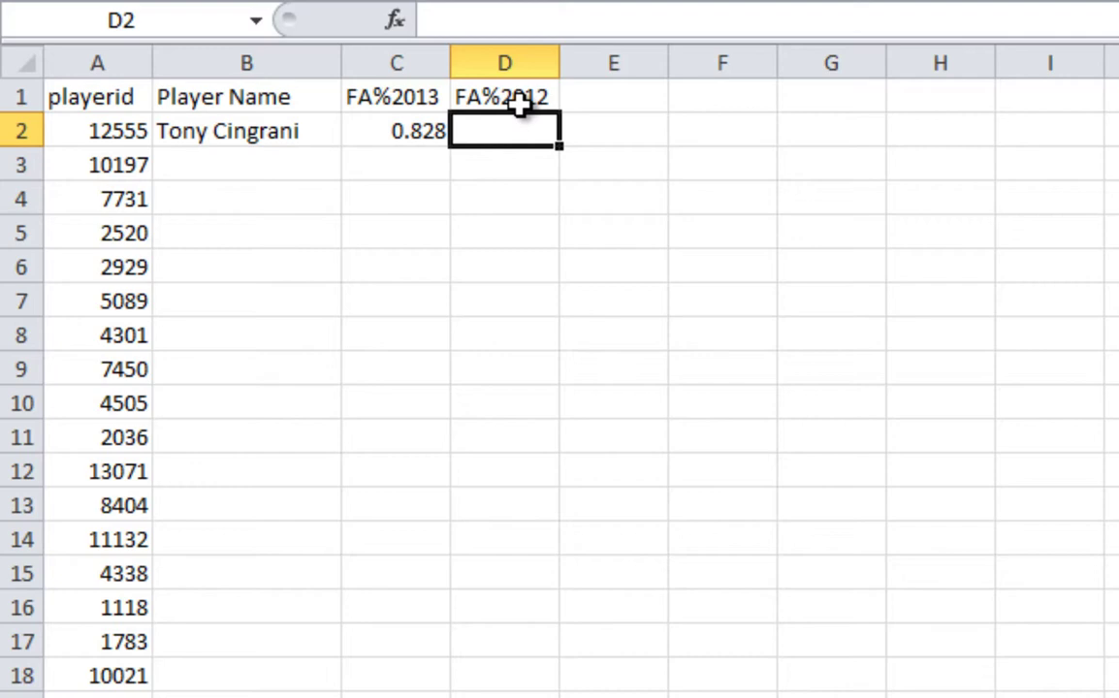
Enter =VLOOKUP(A2,'2012'!A1:S369,5,FALSE) in D2, which returns #N/A.
{"action": "type", "text": "=vlookup("}
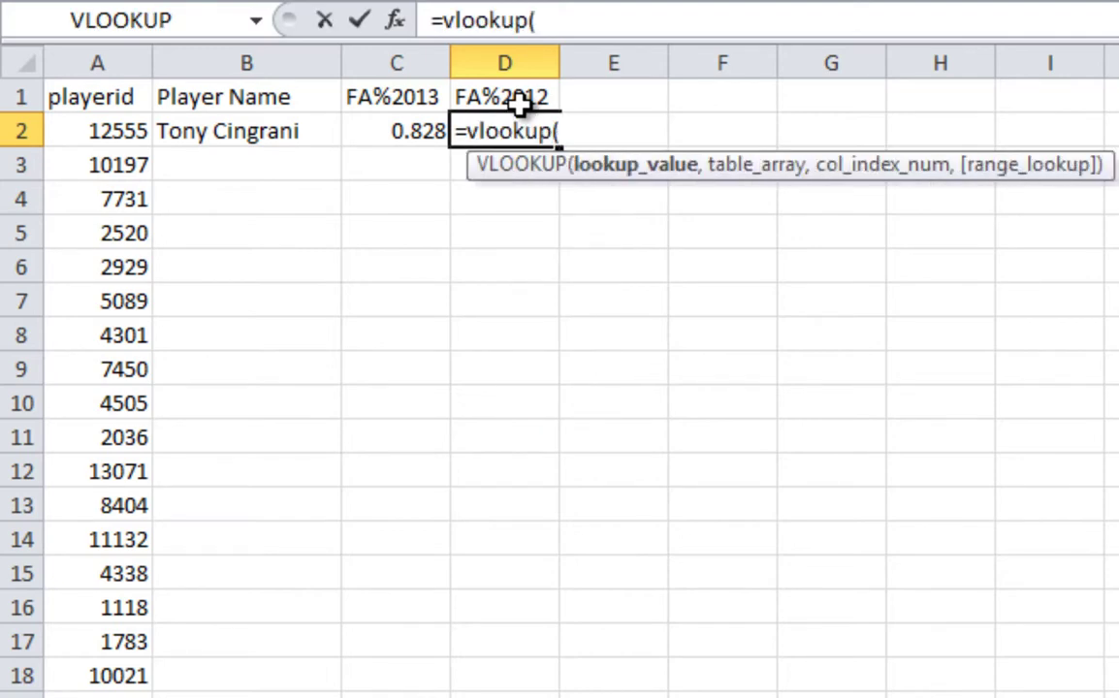
{"action": "left_click", "coordinate": [118, 129]}
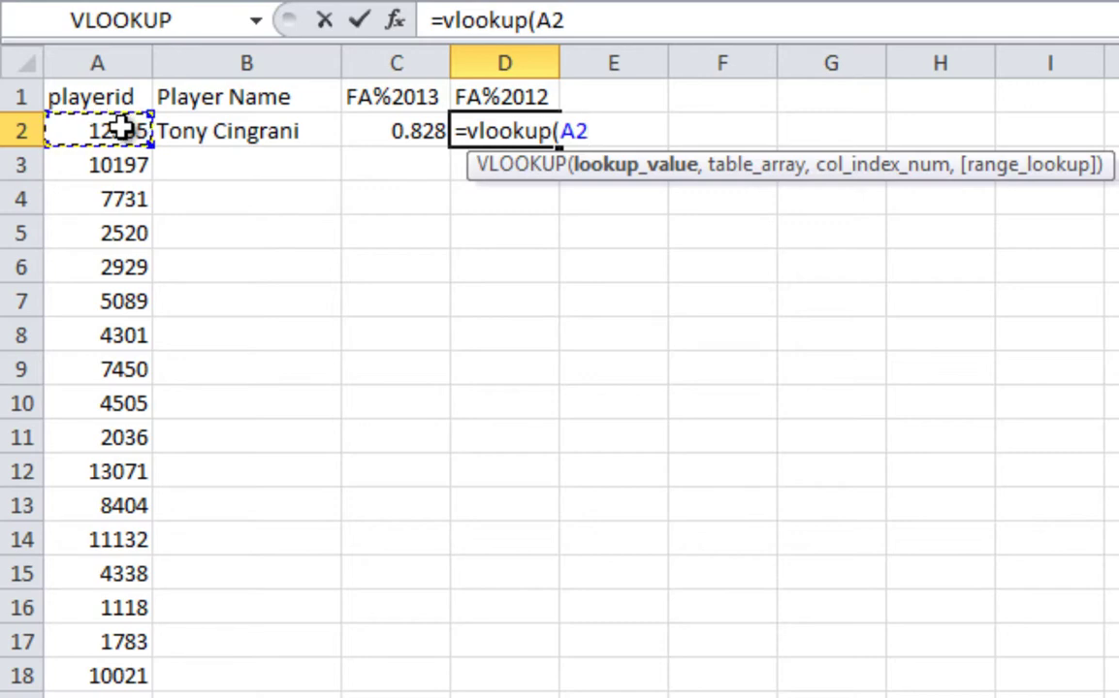
{"action": "left_click", "coordinate": [610, 29]}
{"action": "type", "text": ","}
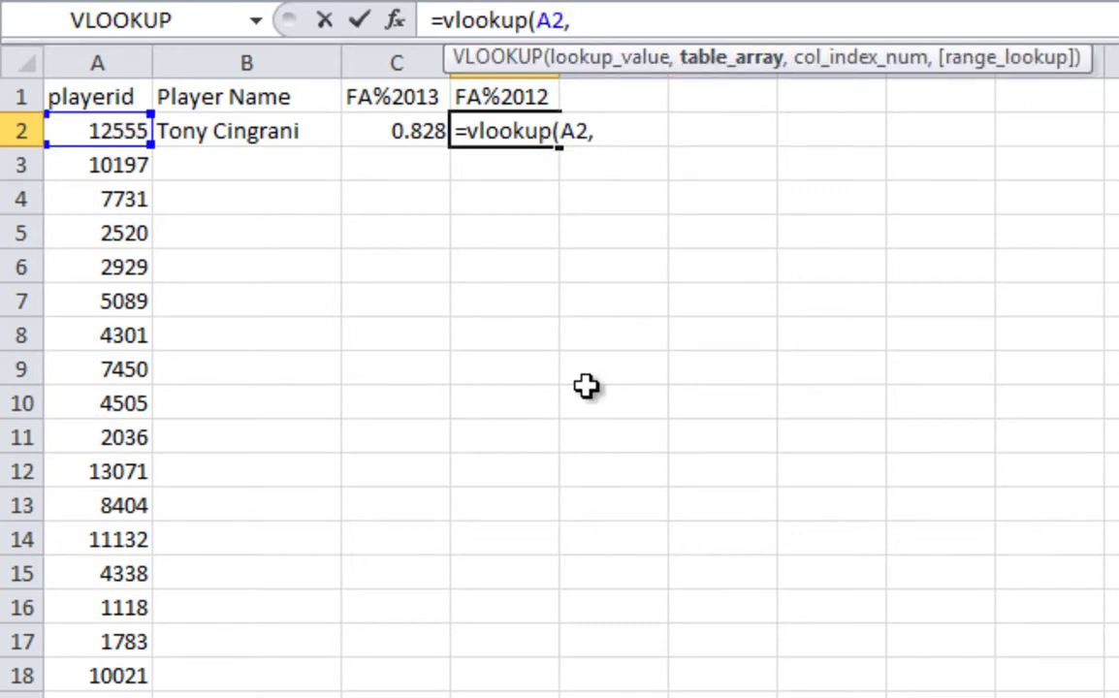
{"action": "key", "text": "ctrl+Page_Down"}
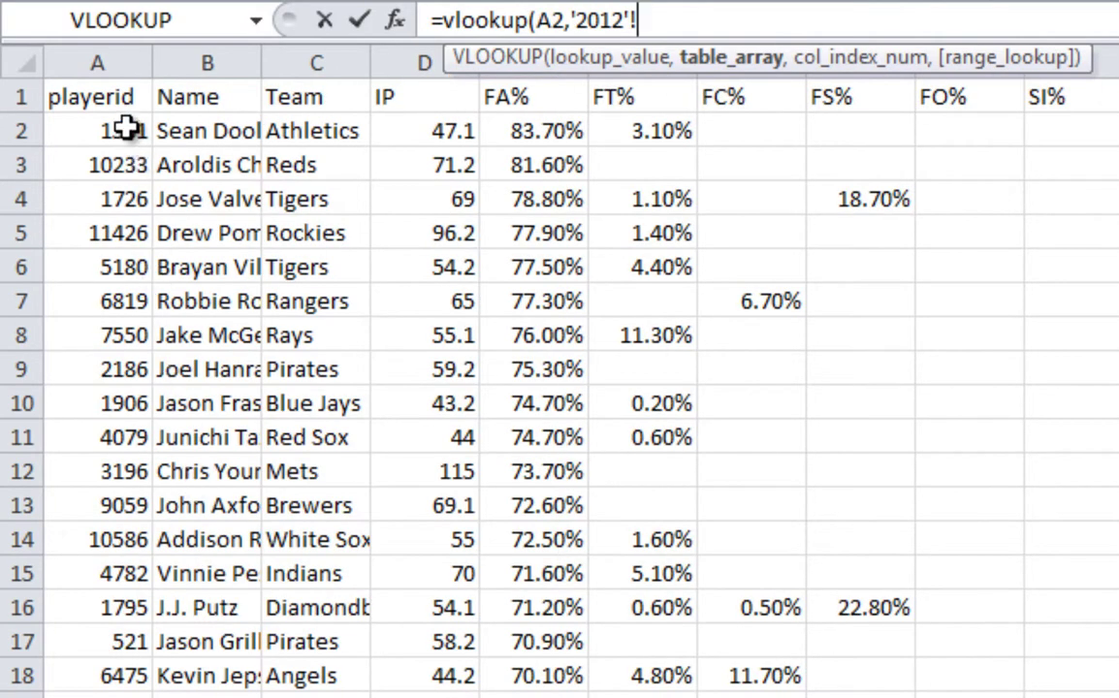
{"action": "left_click", "coordinate": [100, 97]}
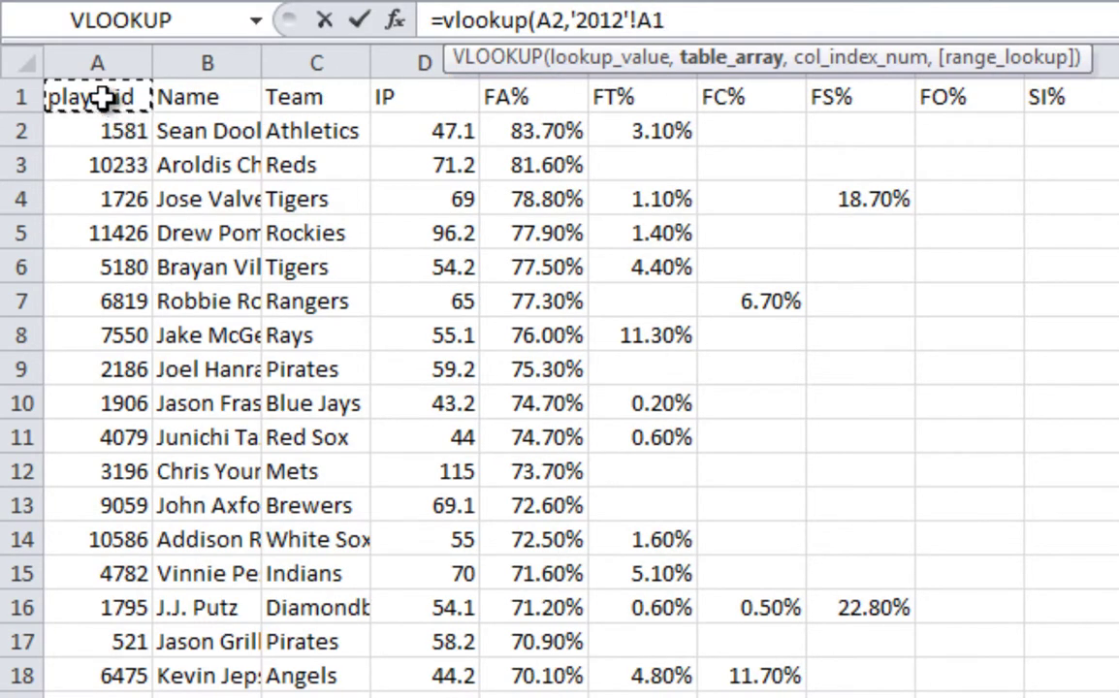
{"action": "key", "text": "ctrl+shift+End"}
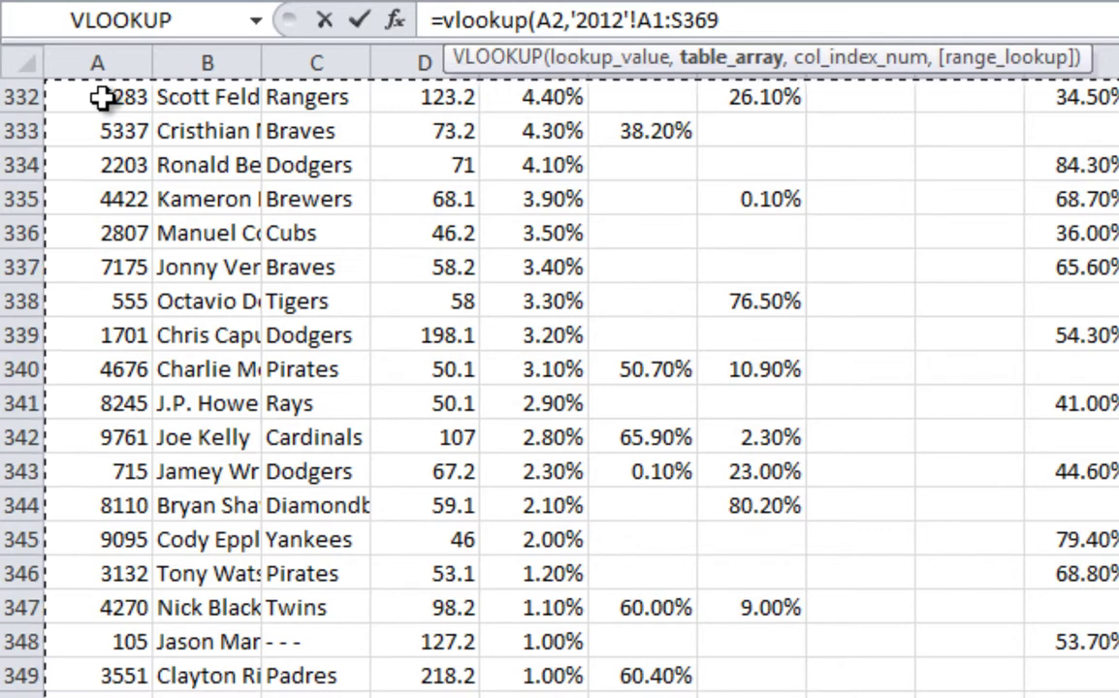
{"action": "type", "text": ","}
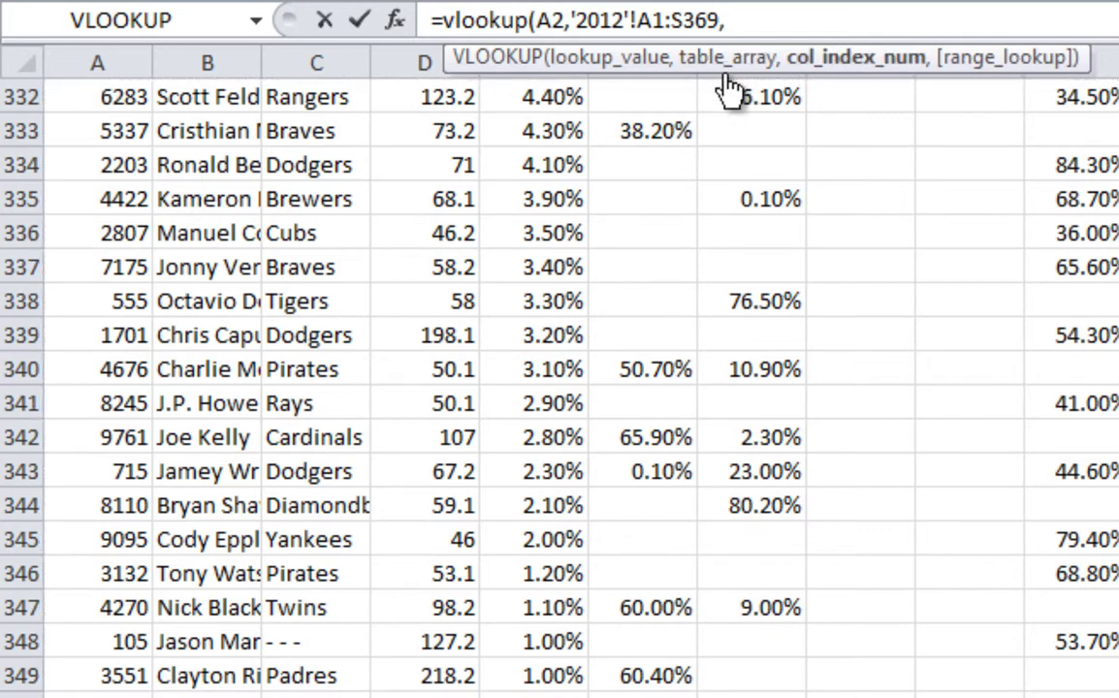
{"action": "type", "text": "5"}
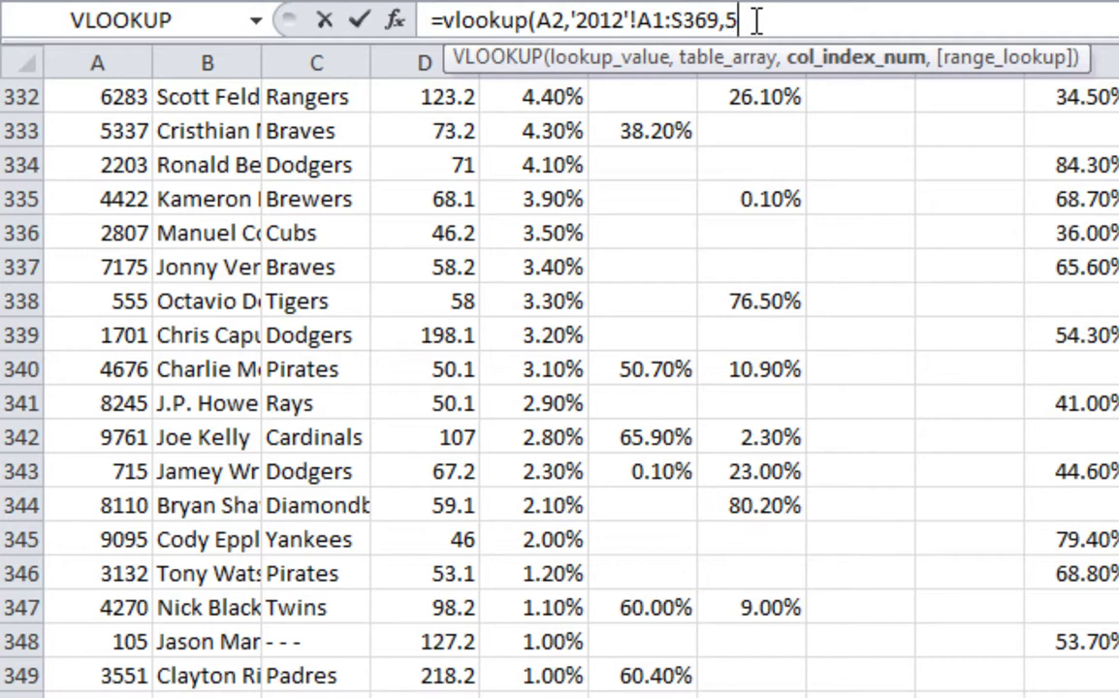
{"action": "type", "text": ",FALSE)"}
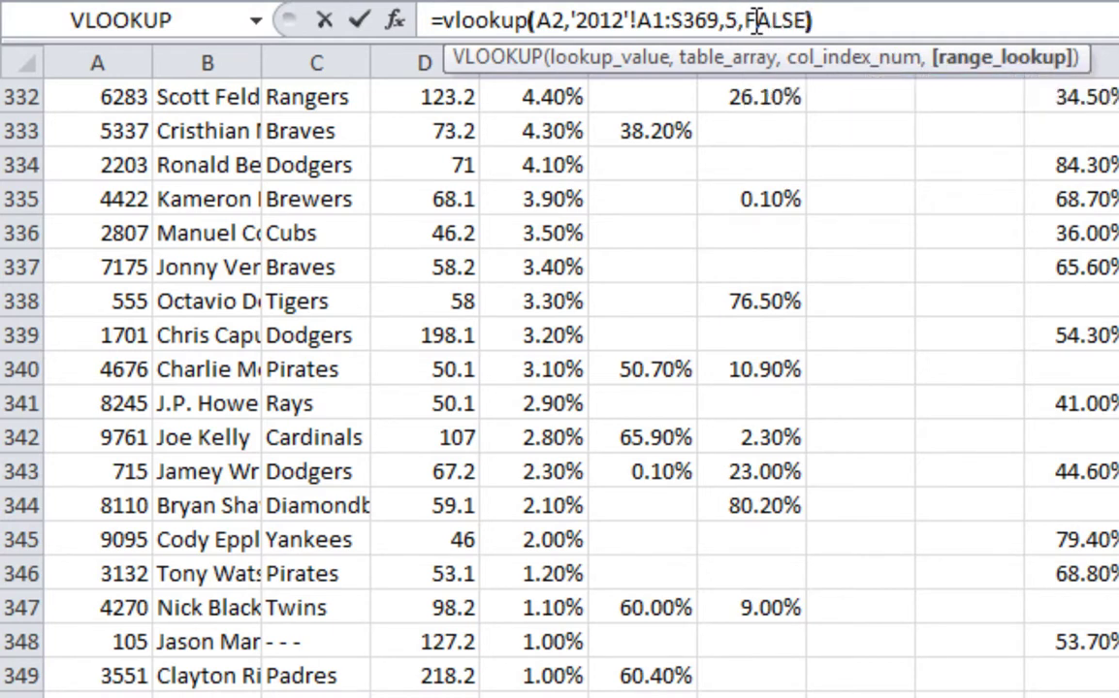
{"action": "key", "text": "Return"}
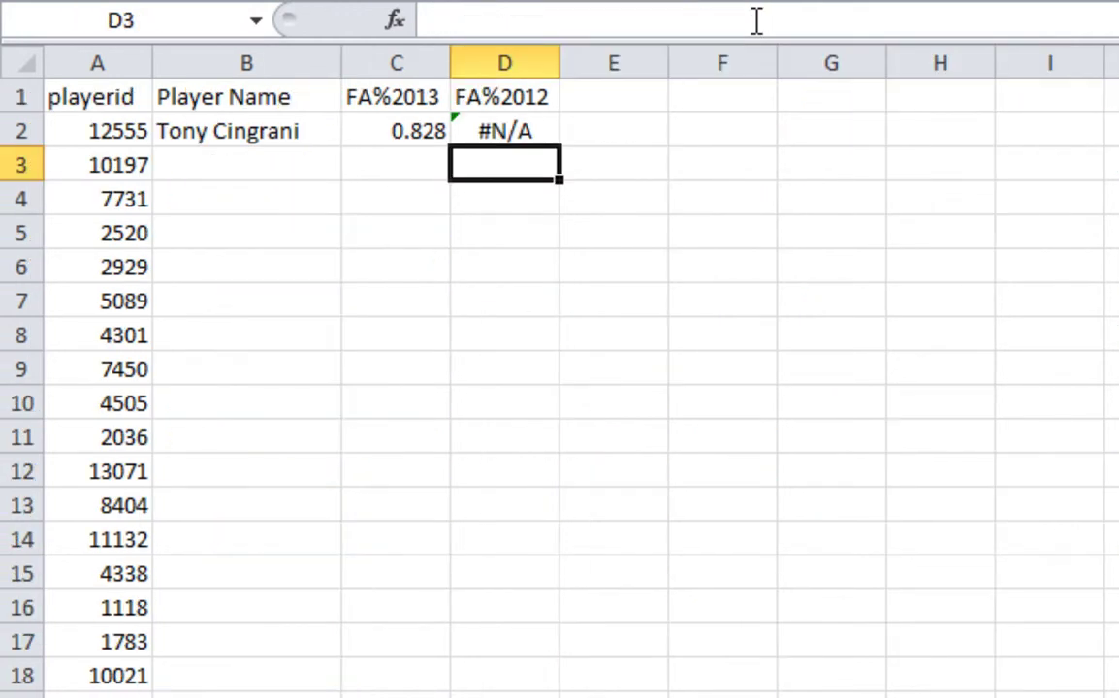
{"action": "left_click", "coordinate": [507, 134]}
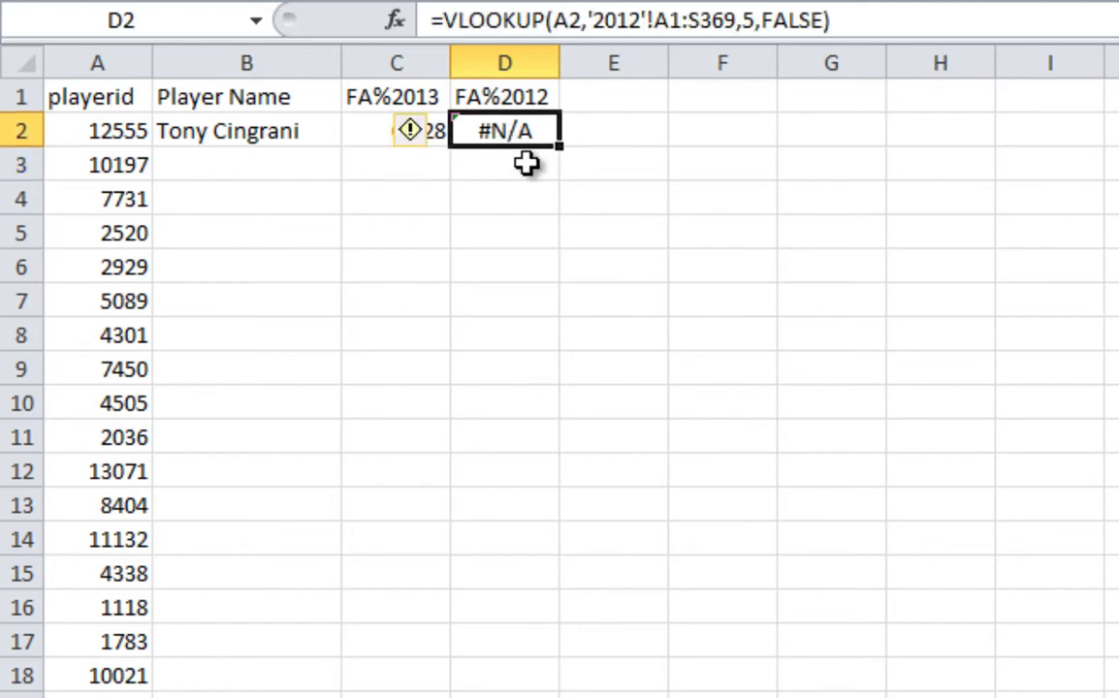
{"action": "key", "text": "ctrl+h"}
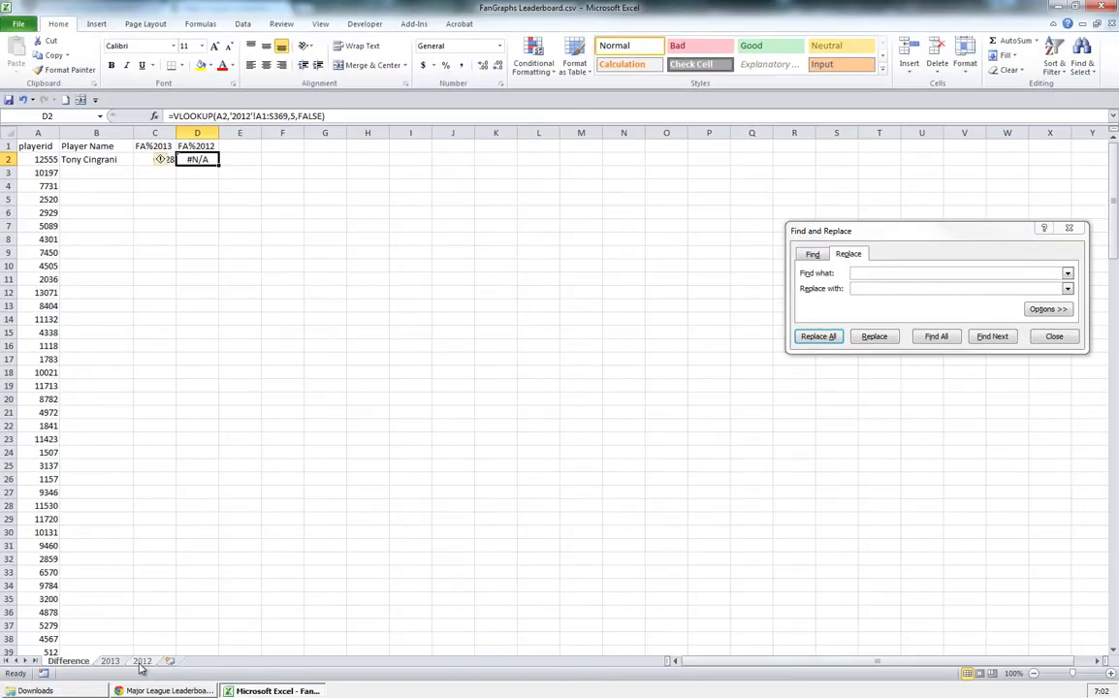
{"action": "left_click", "coordinate": [141, 661]}
{"action": "left_click", "coordinate": [141, 519]}
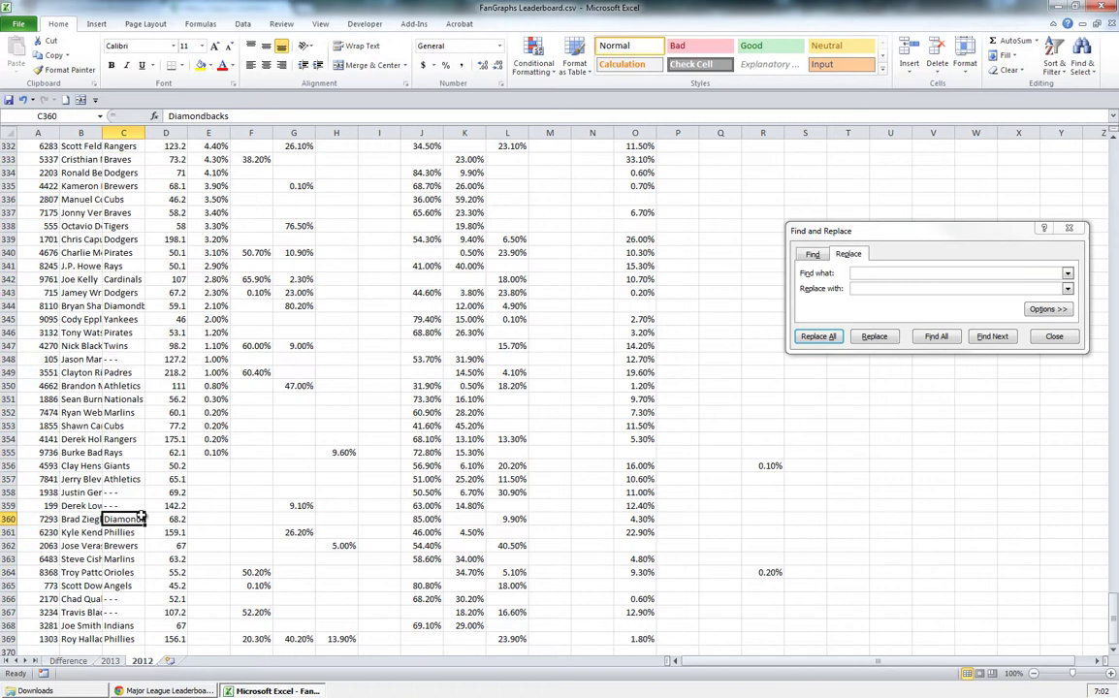
{"action": "key", "text": "ctrl+f"}
{"action": "type", "text": "cing"}
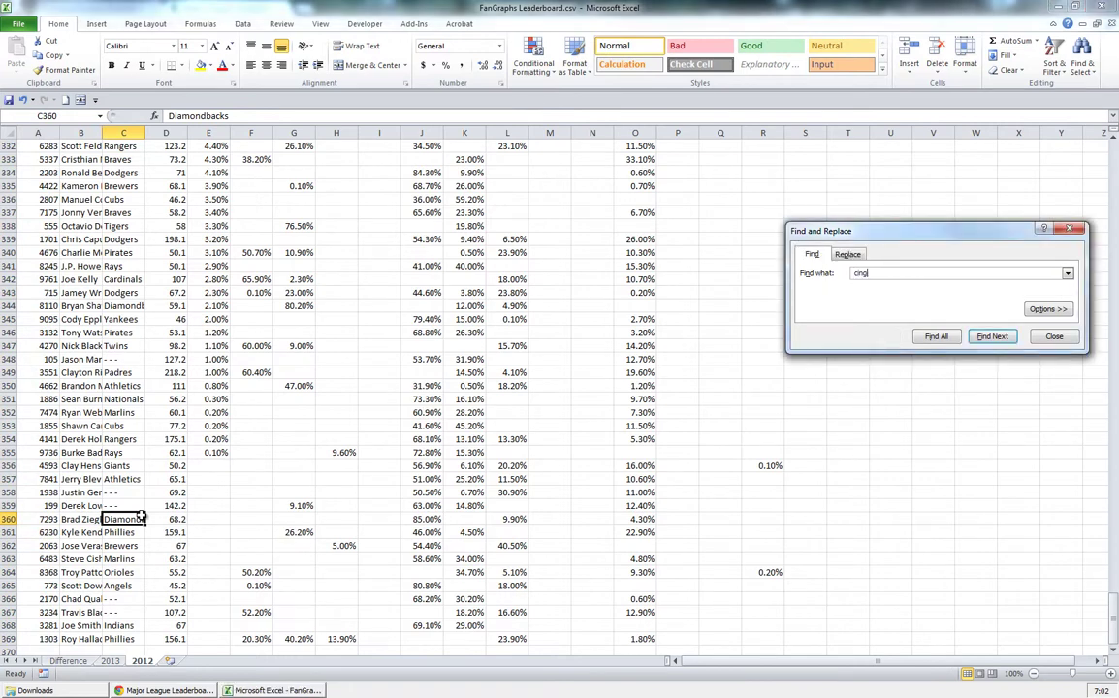
{"action": "type", "text": "rani"}
{"action": "key", "text": "Return"}
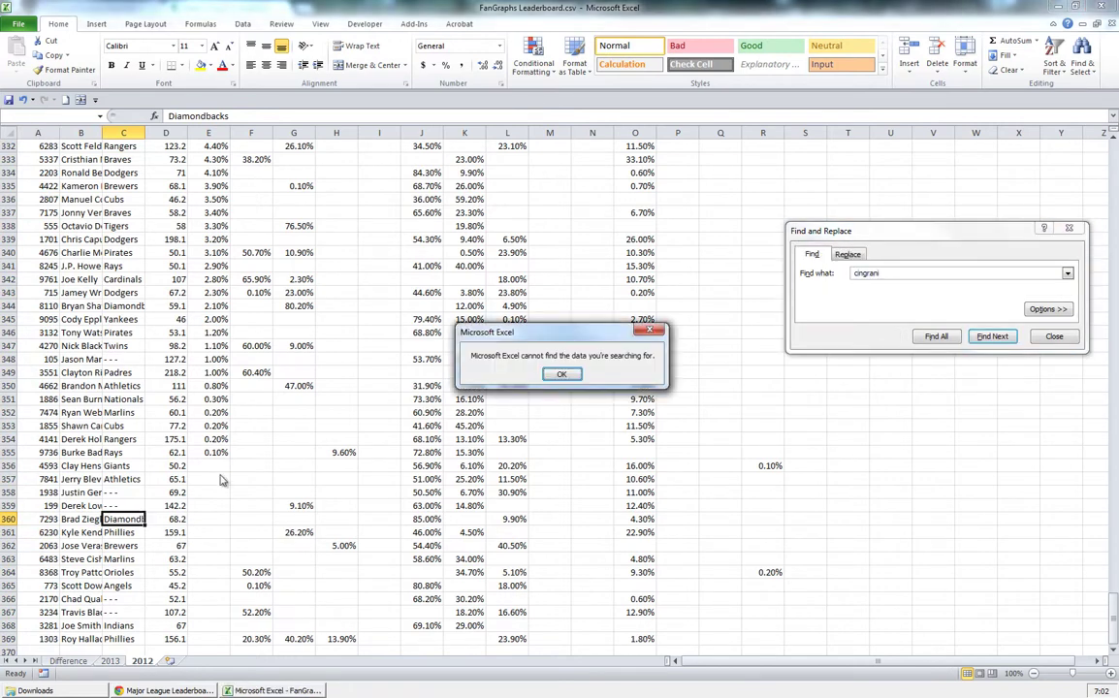
{"action": "left_click", "coordinate": [562, 375]}
{"action": "left_click", "coordinate": [993, 334]}
{"action": "left_click", "coordinate": [562, 374]}
{"action": "left_click", "coordinate": [1052, 338]}
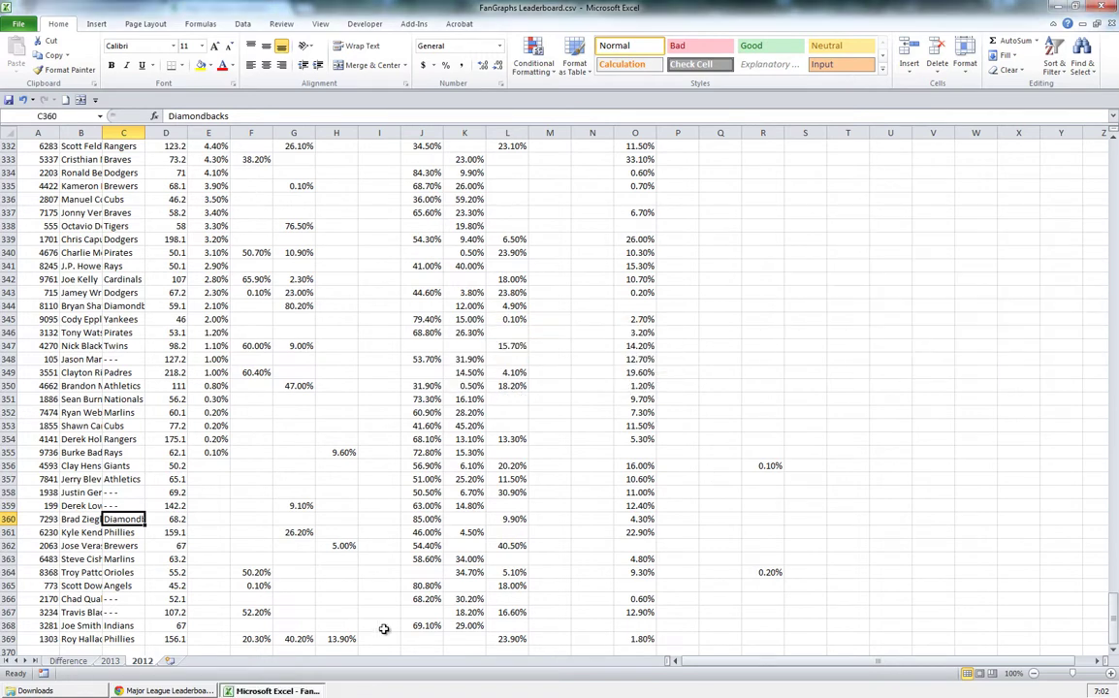
Fill the B2:D2 lookups down all pitcher rows and spot-check row 3.
{"action": "left_click", "coordinate": [89, 661]}
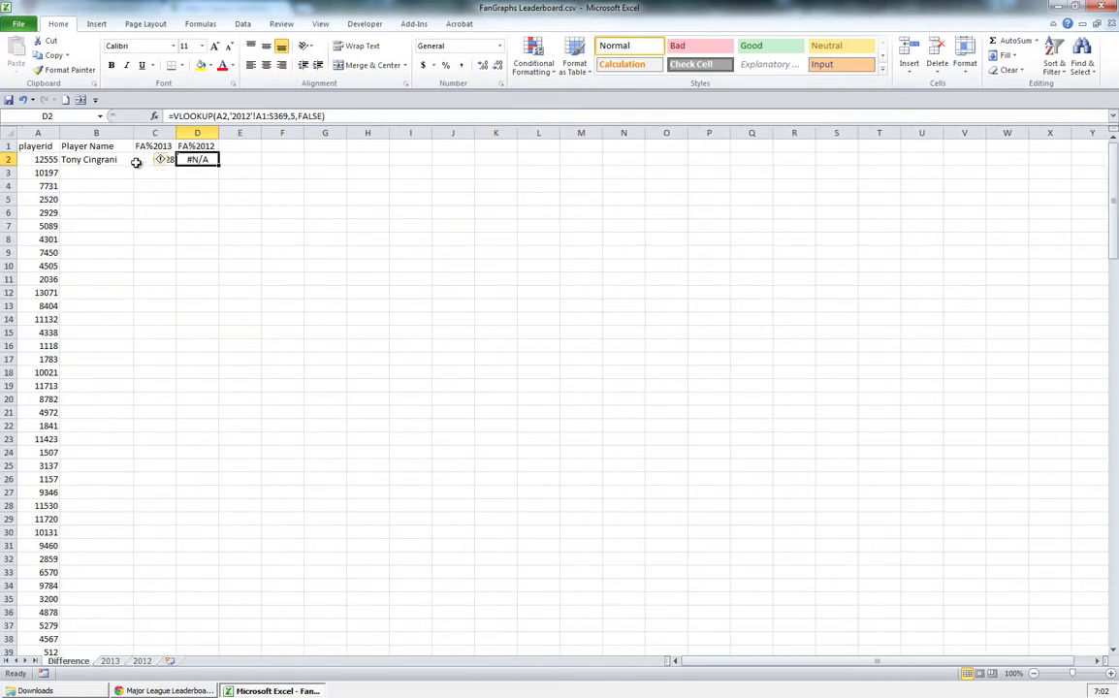
{"action": "left_click_drag", "start_coordinate": [88, 162], "coordinate": [209, 161]}
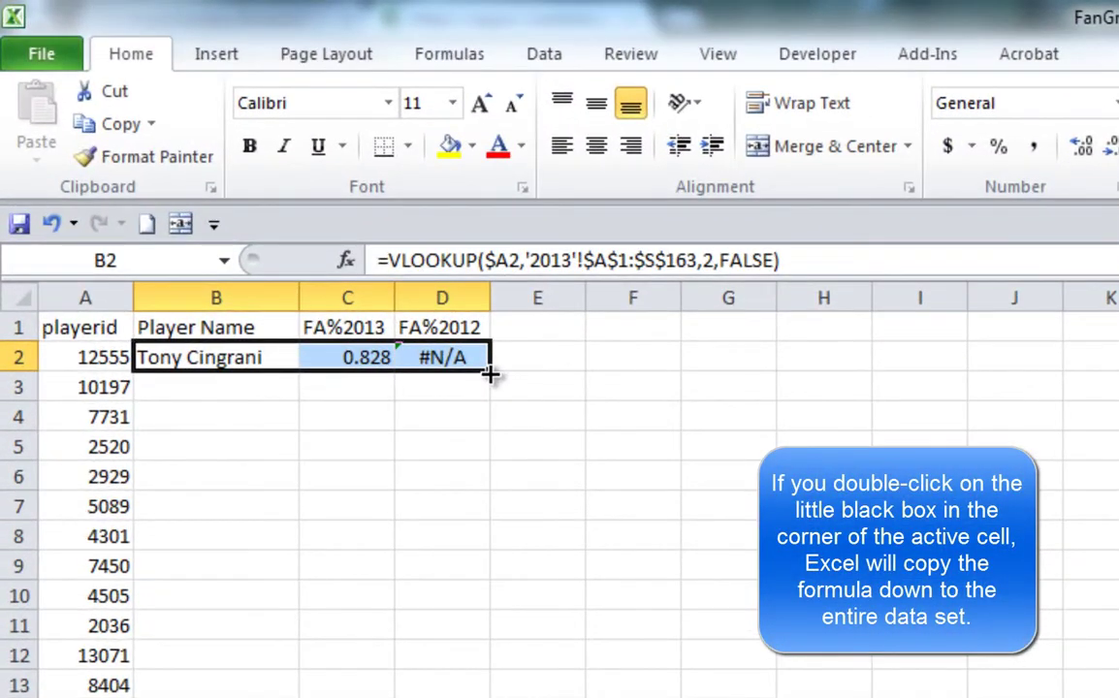
{"action": "double_click", "coordinate": [490, 374]}
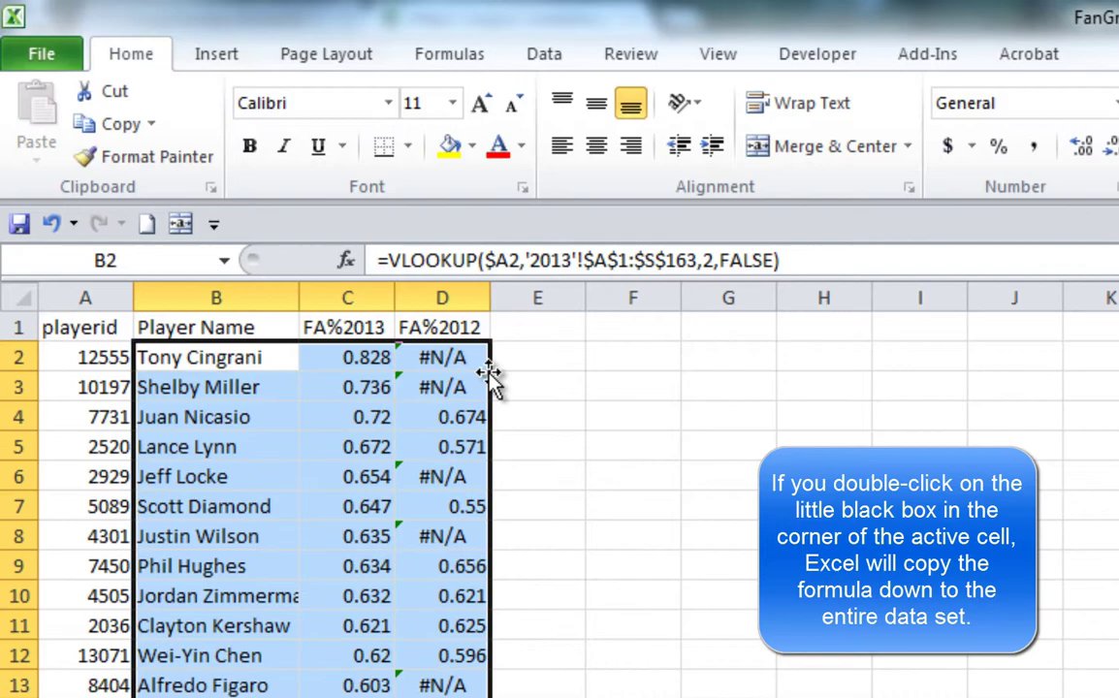
{"action": "left_click", "coordinate": [198, 398]}
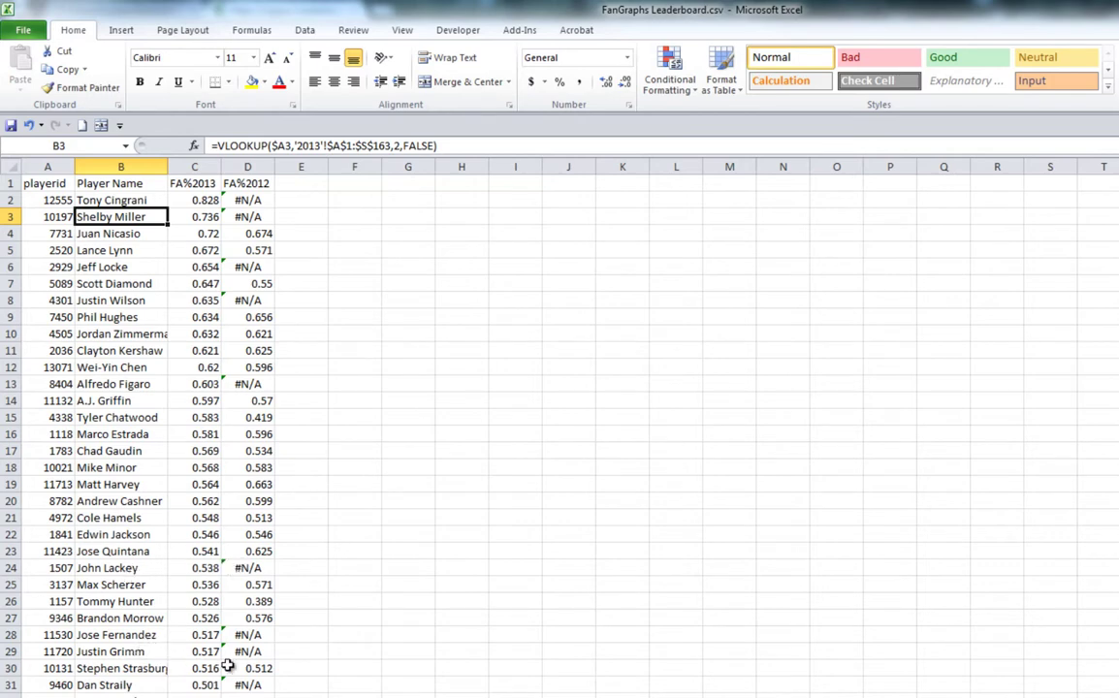
{"action": "left_click", "coordinate": [260, 216]}
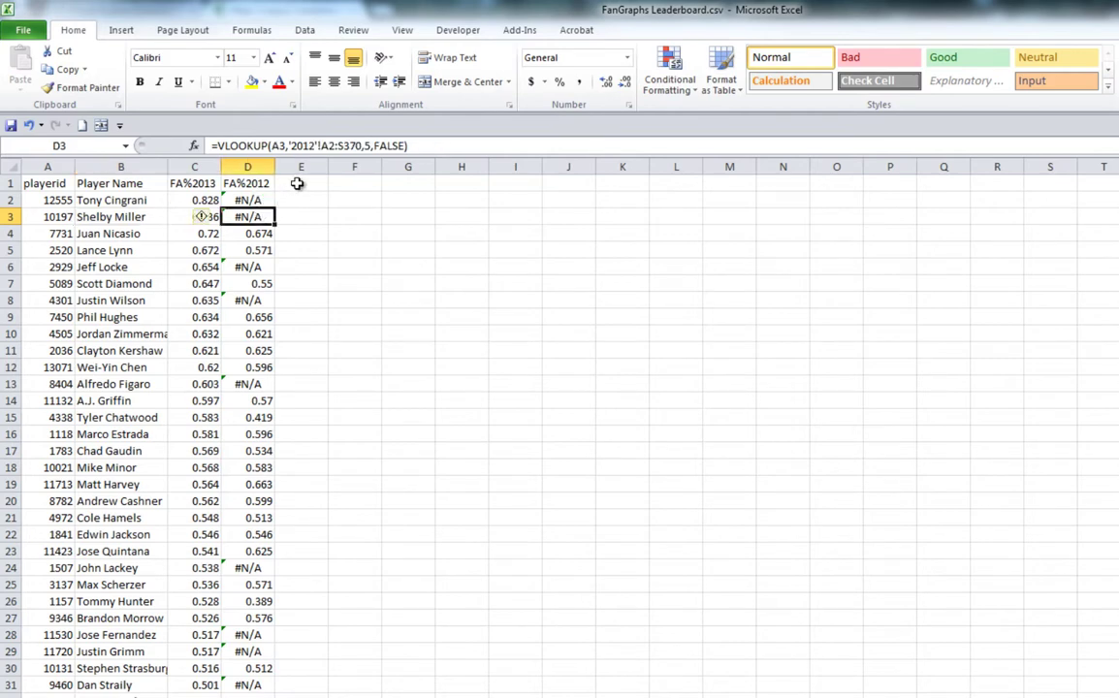
{"action": "left_click", "coordinate": [297, 183]}
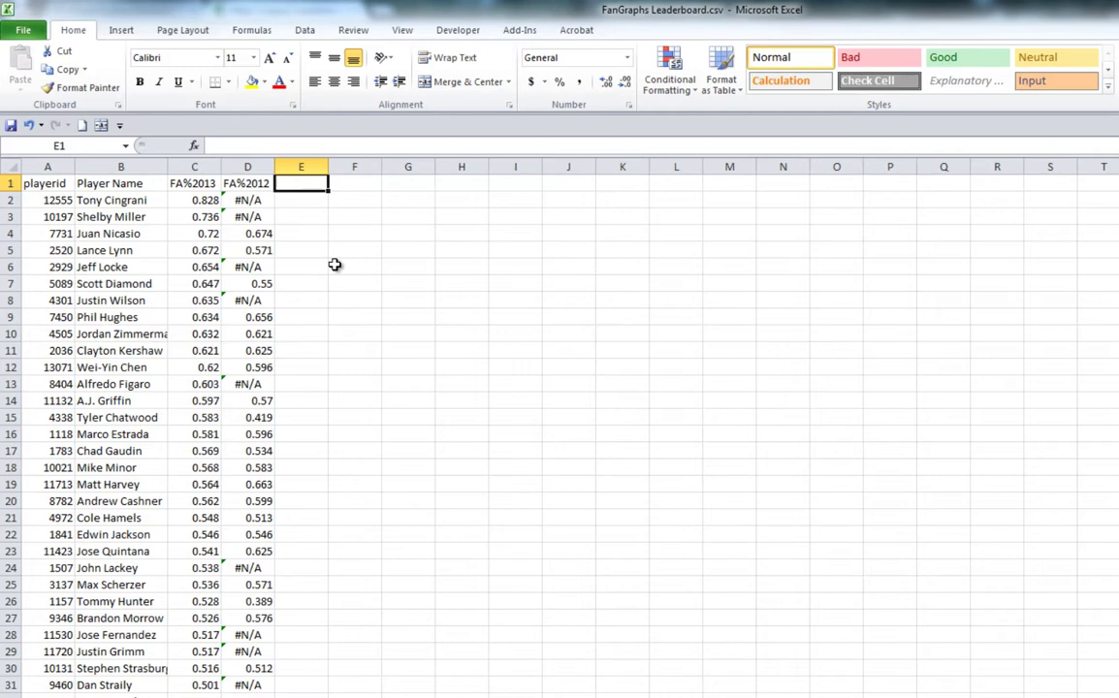
Enter the heading Difference in E1 and return to cell E2.
{"action": "type", "text": "D"}
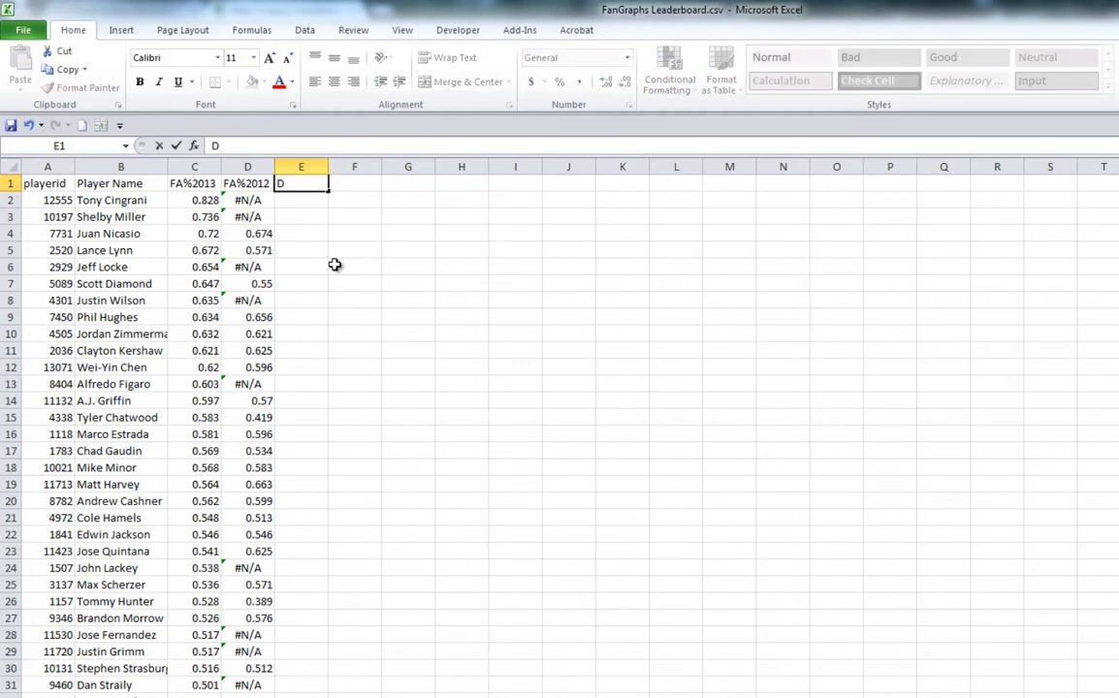
{"action": "type", "text": "ifference"}
{"action": "key", "text": "Return"}
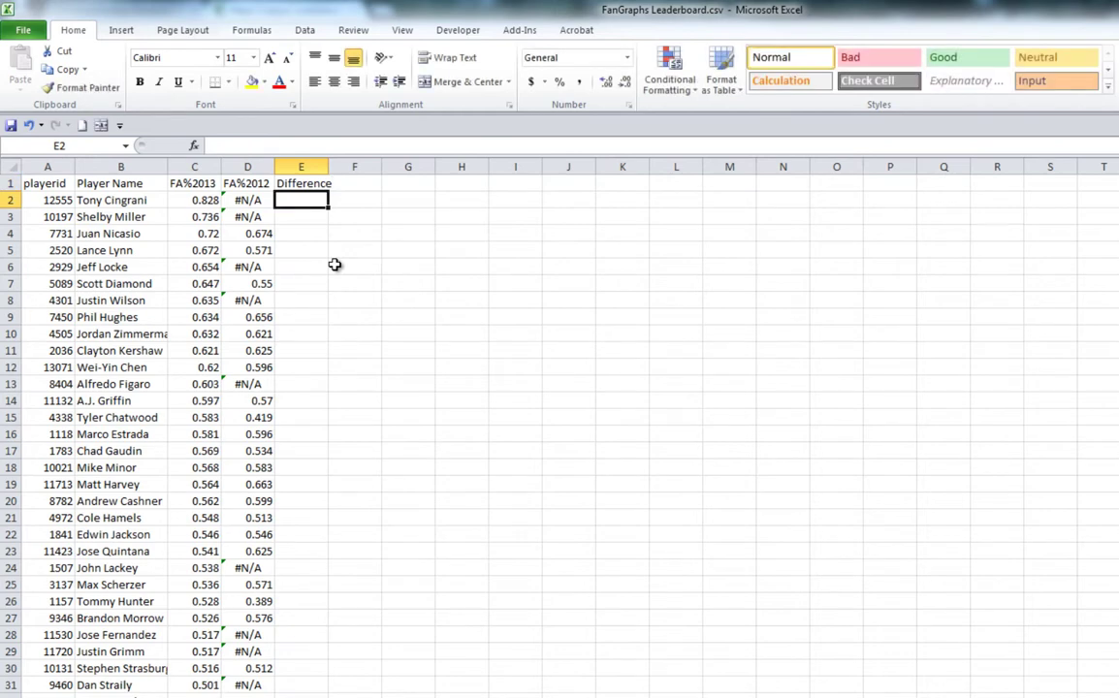
{"action": "key", "text": "Up"}
{"action": "key", "text": "Left"}
{"action": "key", "text": "Left"}
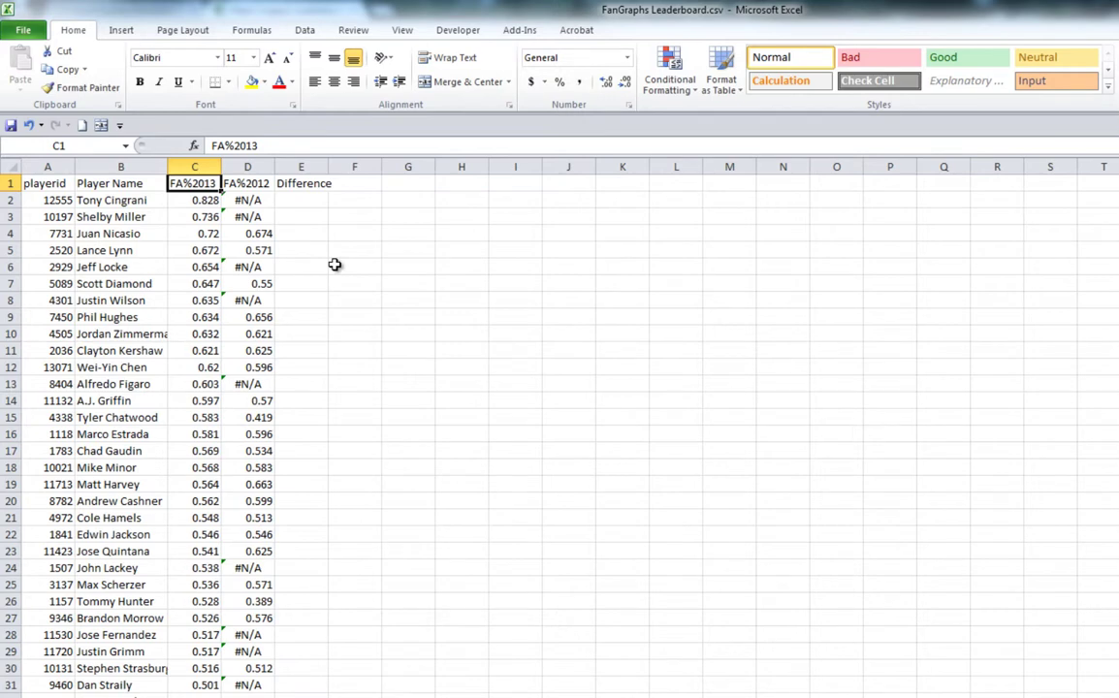
{"action": "key", "text": "shift+Right"}
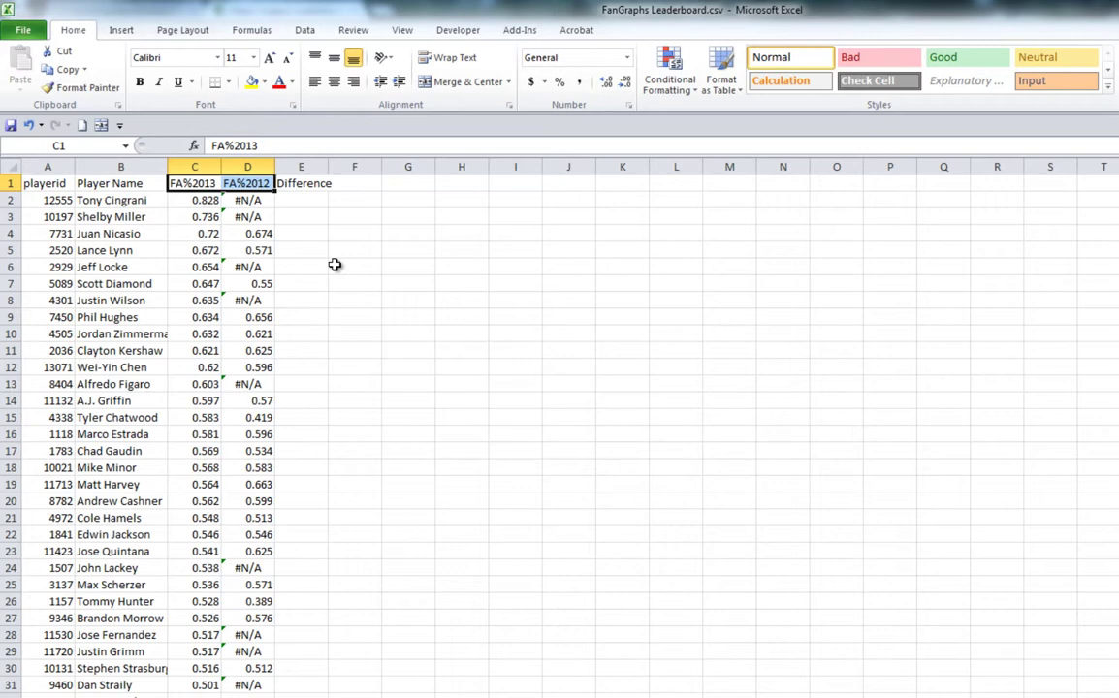
{"action": "key", "text": "Down"}
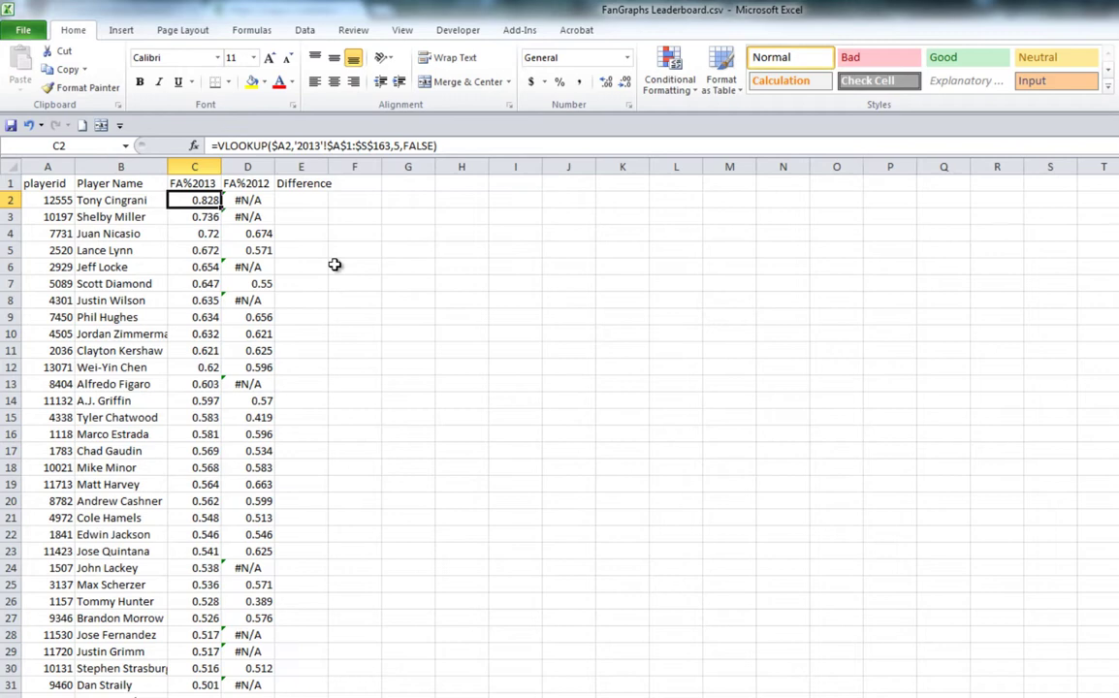
{"action": "key", "text": "Right"}
{"action": "key", "text": "Right"}
{"action": "key", "text": "Right"}
{"action": "key", "text": "Left"}
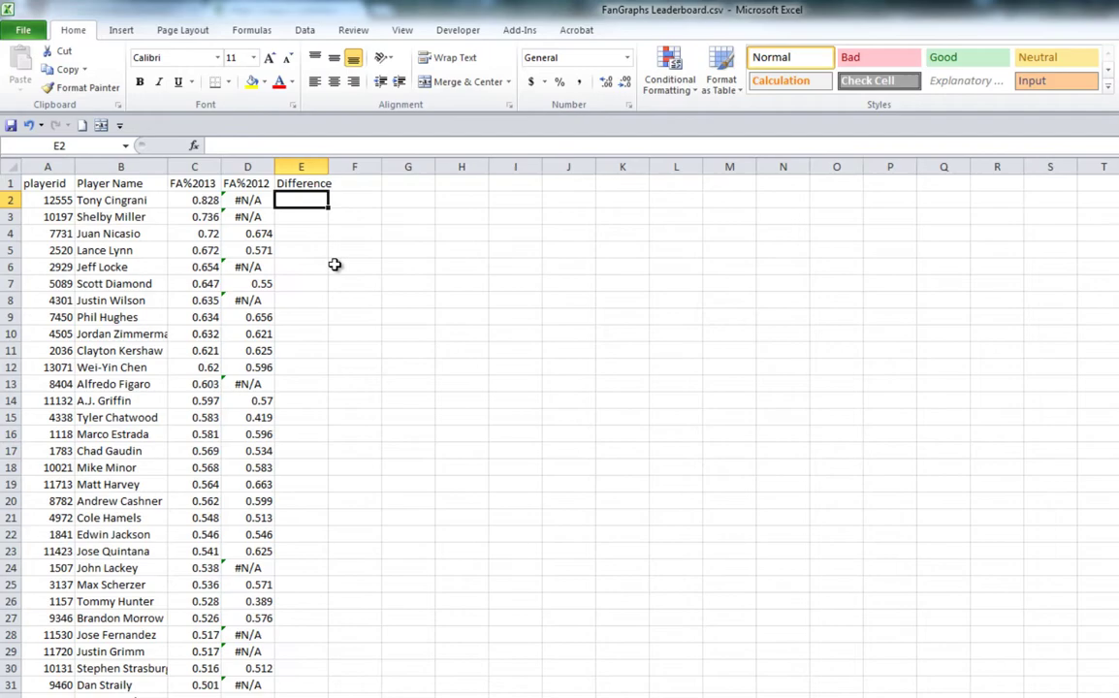
Enter =C2-D2 in E2 and fill it down the whole Difference column.
{"action": "type", "text": "="}
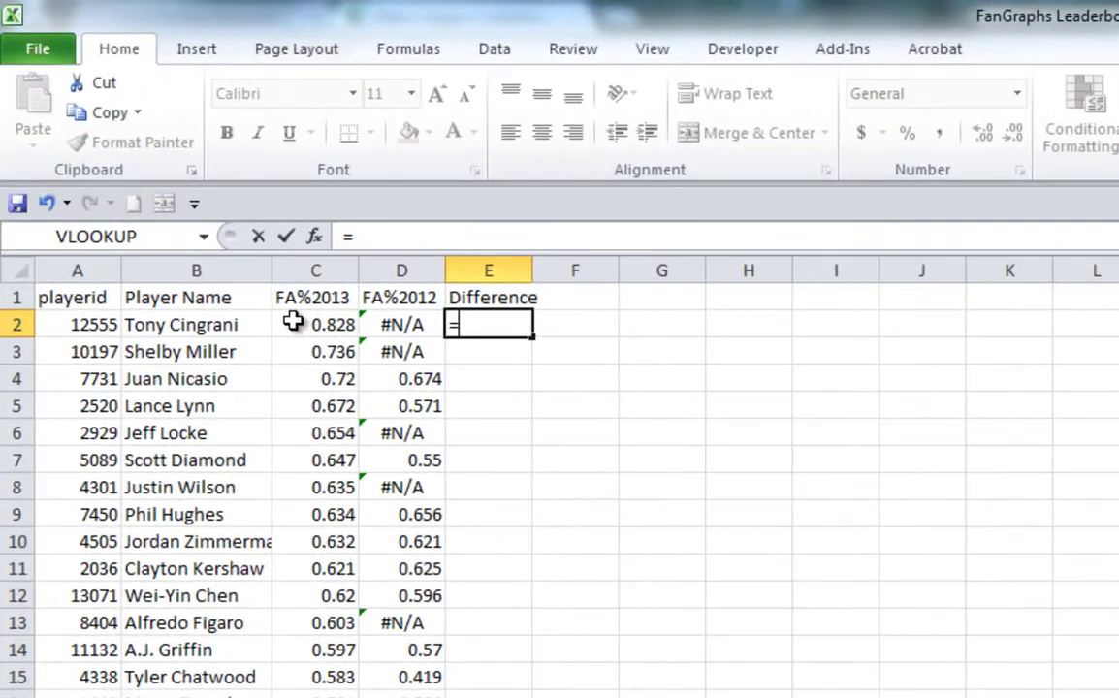
{"action": "left_click", "coordinate": [181, 197]}
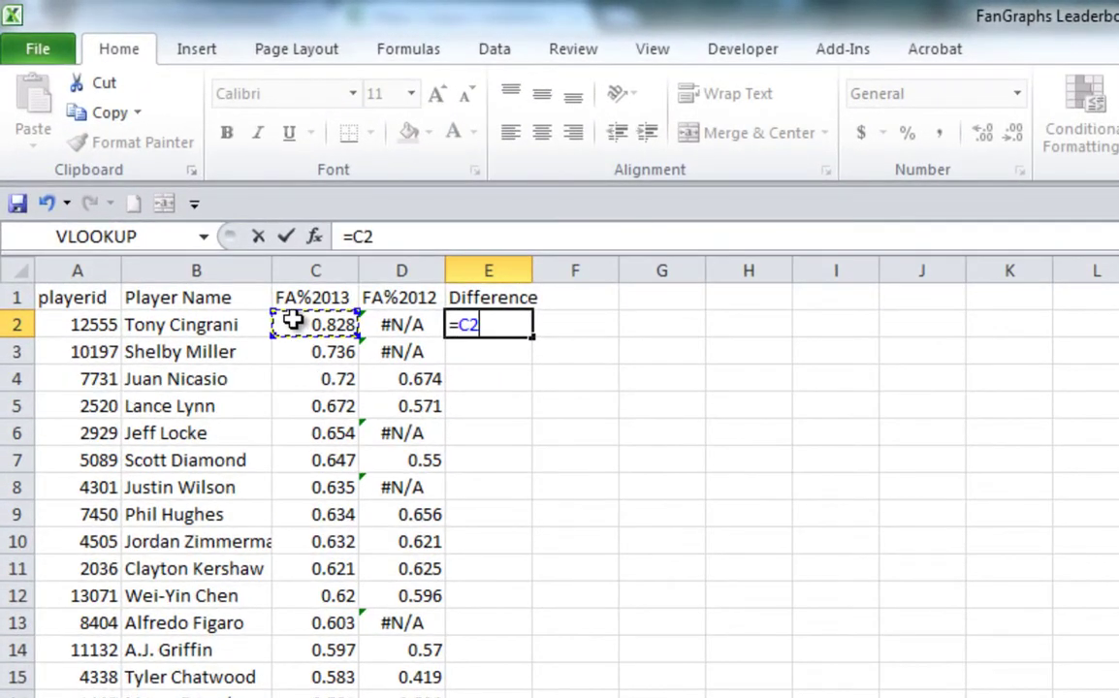
{"action": "type", "text": "-"}
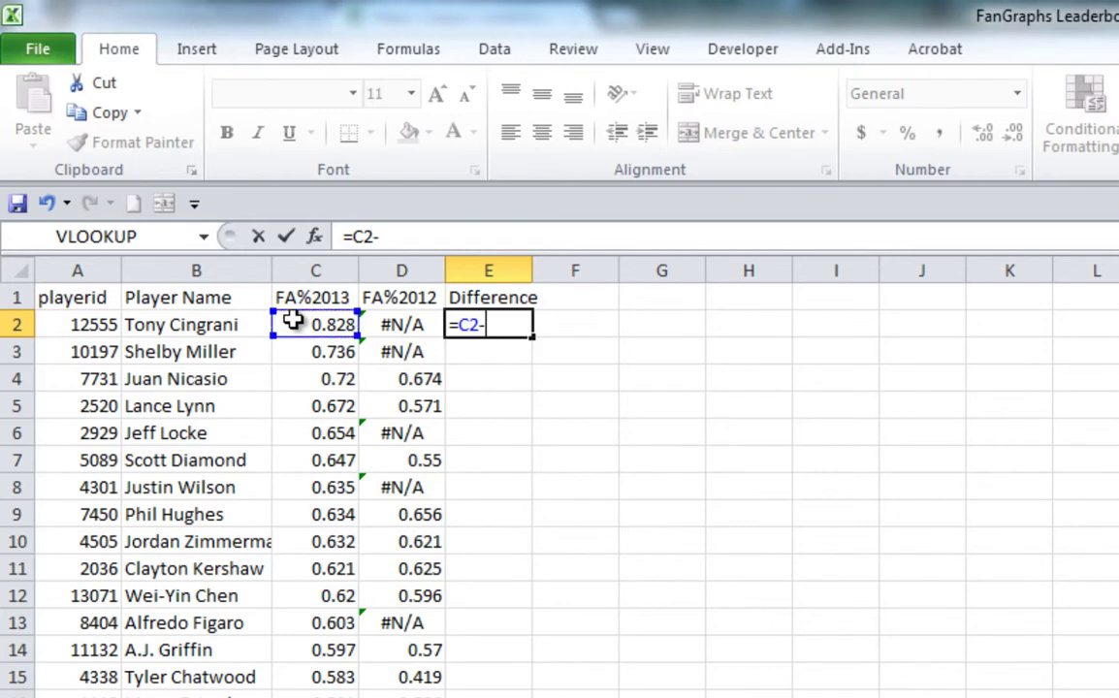
{"action": "left_click", "coordinate": [411, 326]}
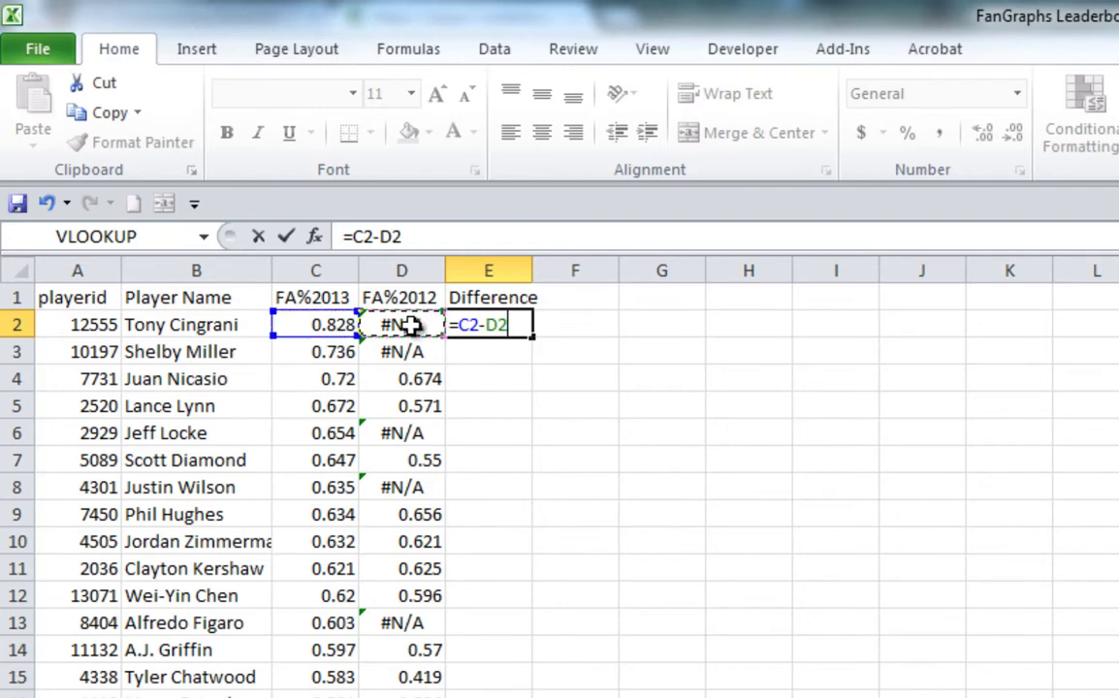
{"action": "key", "text": "Return"}
{"action": "left_click", "coordinate": [490, 326]}
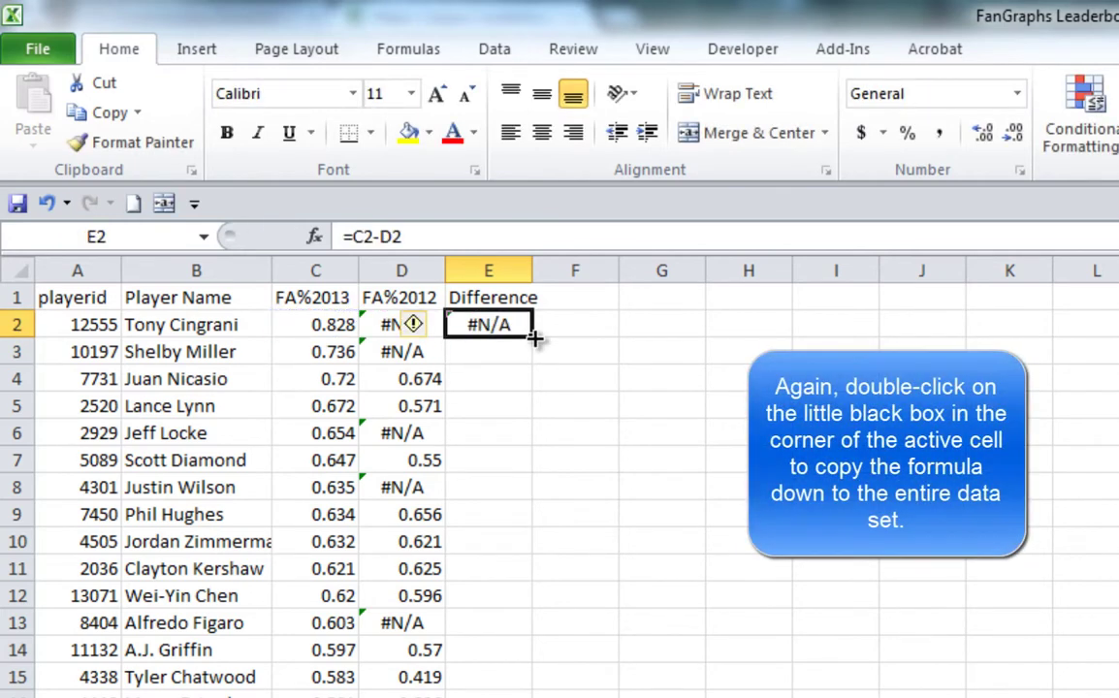
{"action": "double_click", "coordinate": [532, 337]}
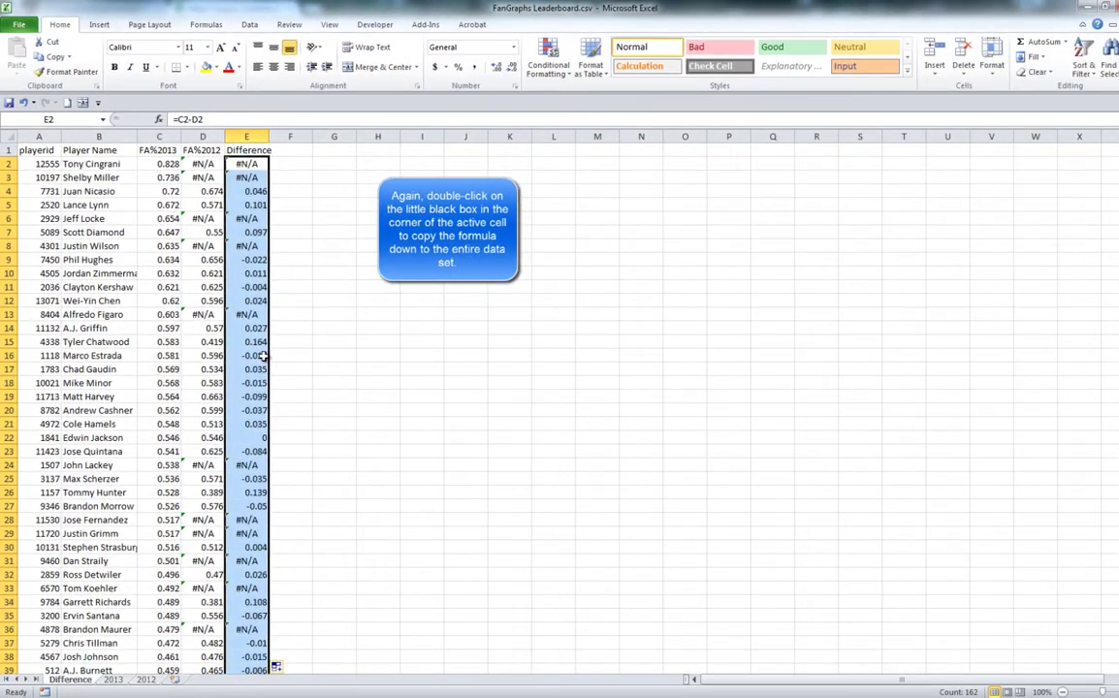
Sort the sheet ascending by Difference, putting Jake Peavy's -0.199 first.
{"action": "left_click", "coordinate": [243, 177]}
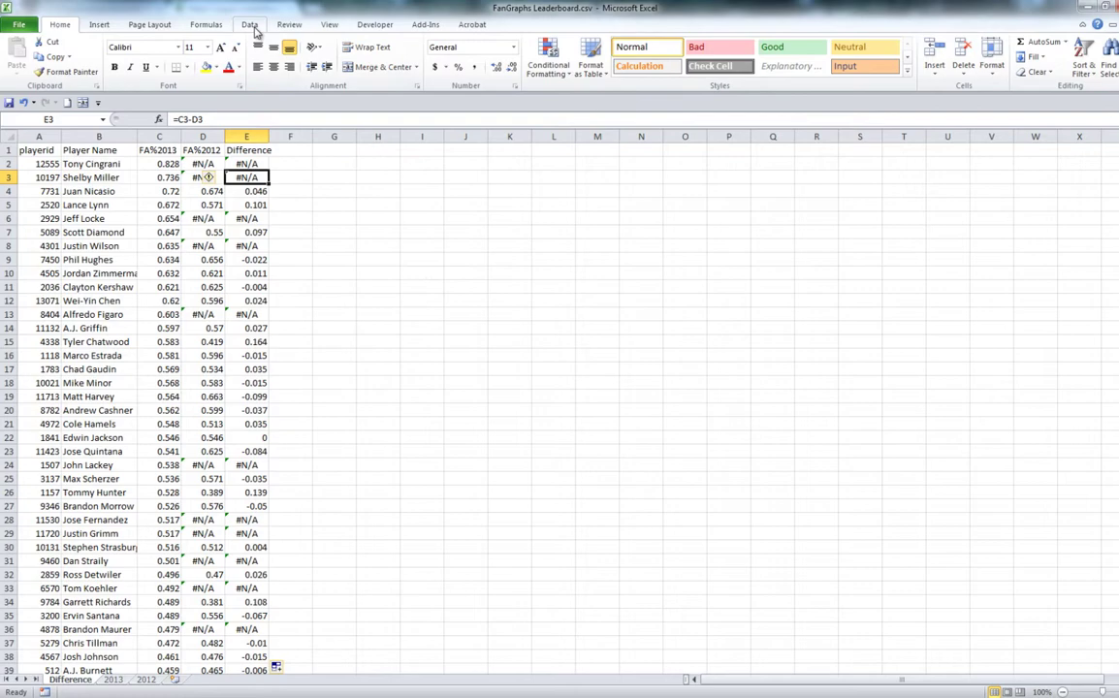
{"action": "left_click", "coordinate": [251, 26]}
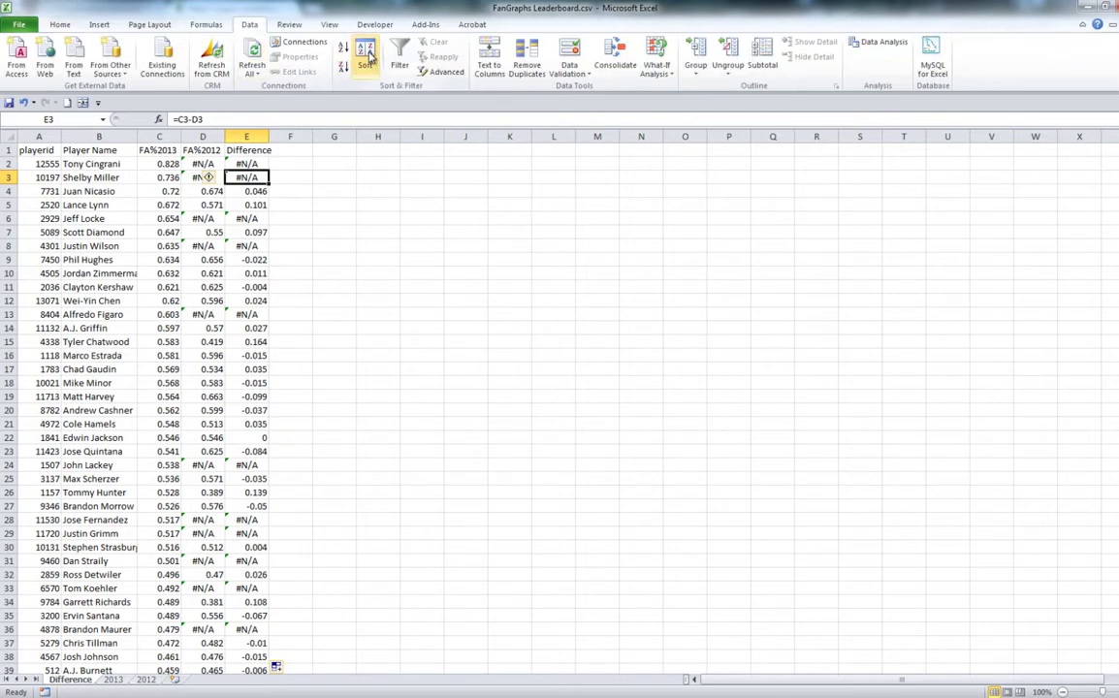
{"action": "left_click", "coordinate": [366, 58]}
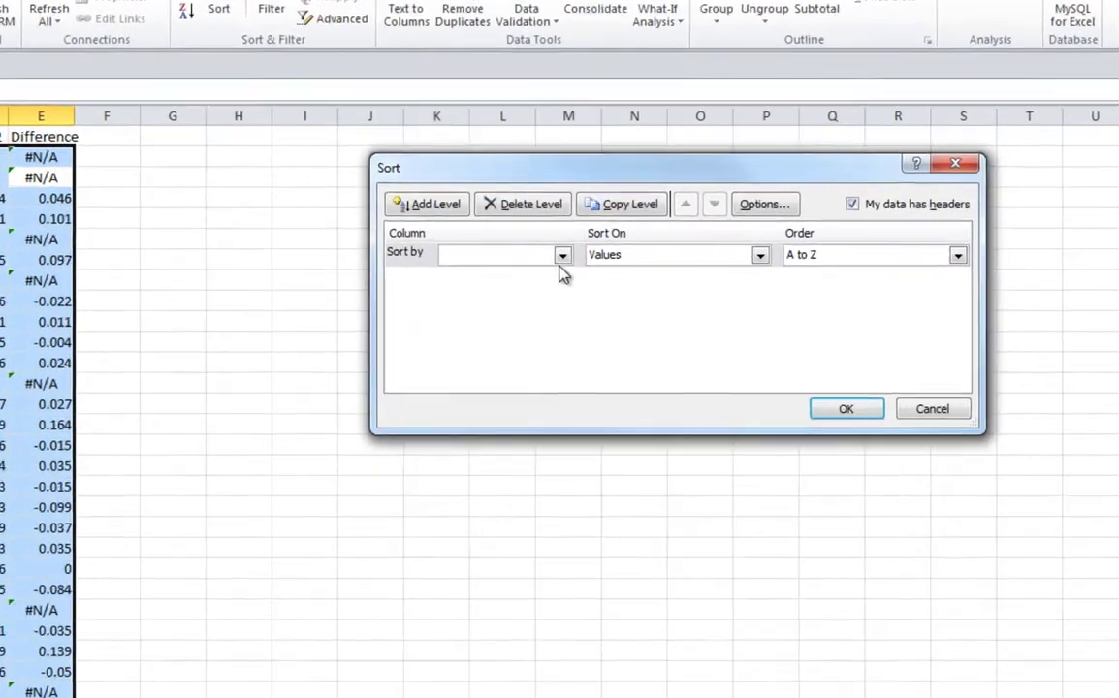
{"action": "left_click", "coordinate": [594, 229]}
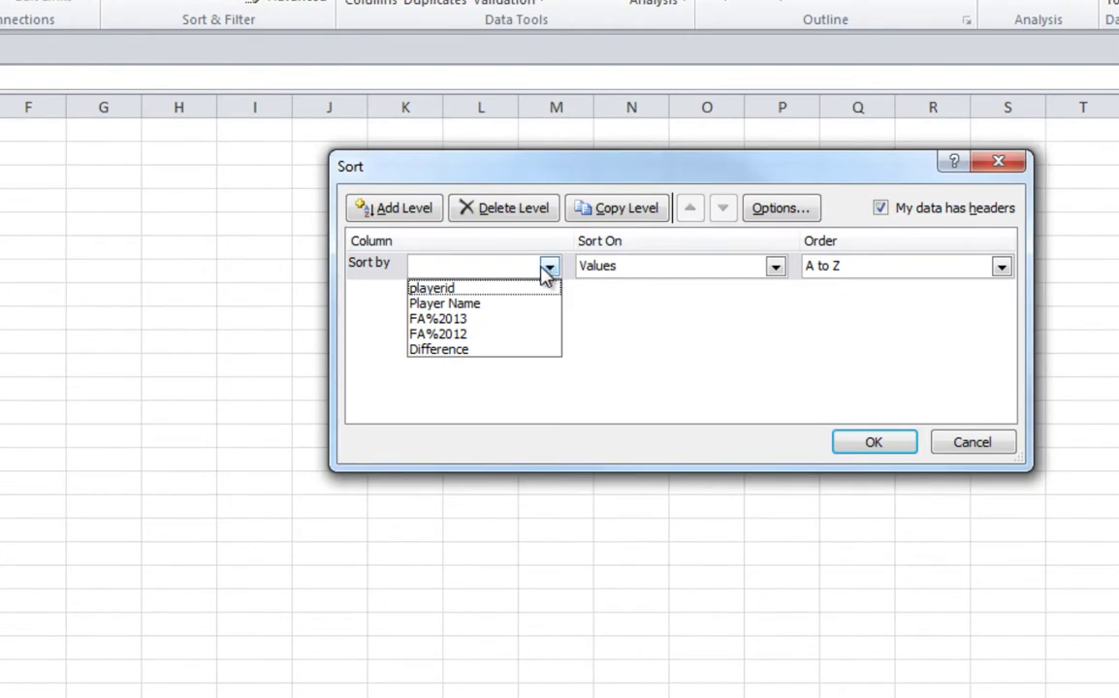
{"action": "left_click", "coordinate": [440, 351]}
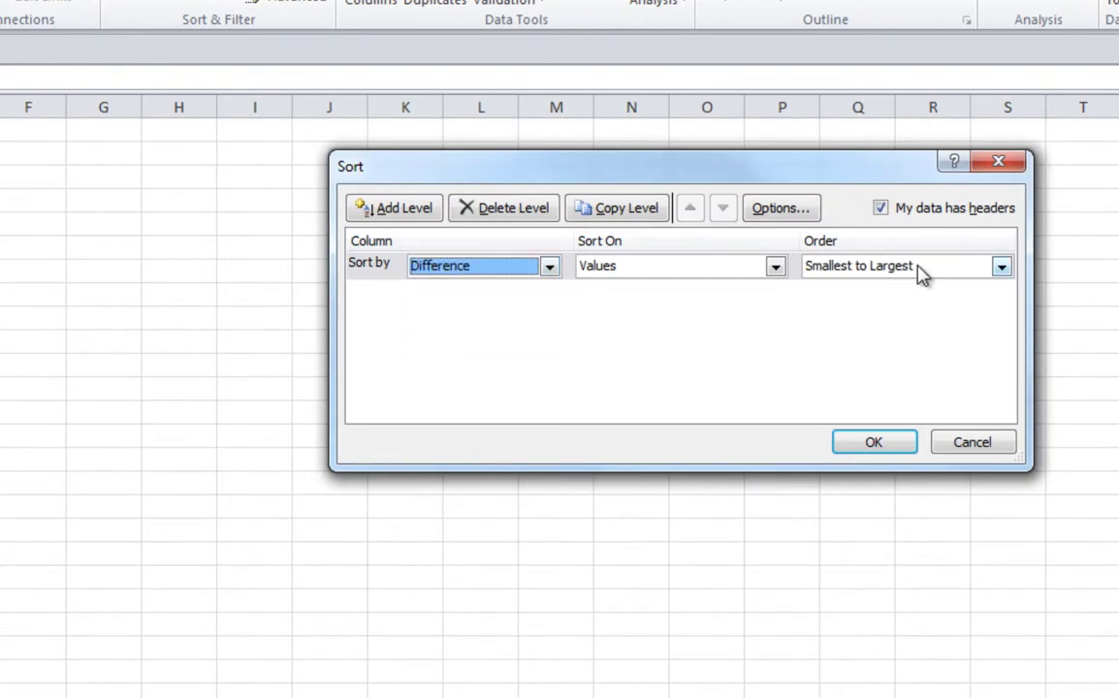
{"action": "left_click", "coordinate": [872, 439]}
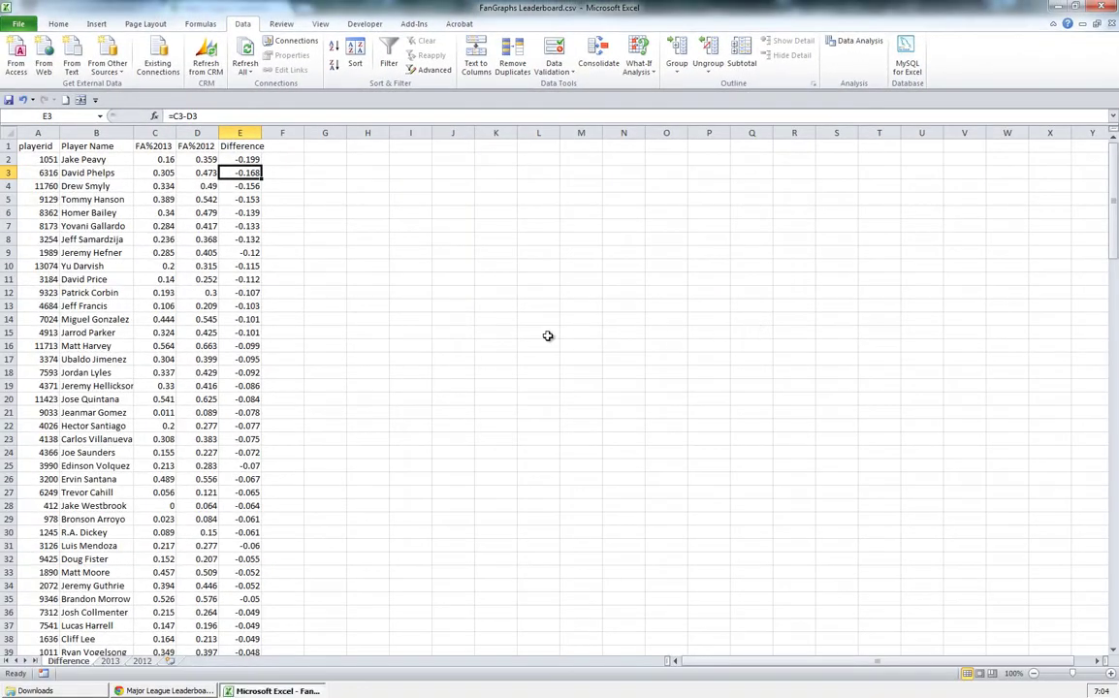
{"action": "left_click", "coordinate": [244, 186]}
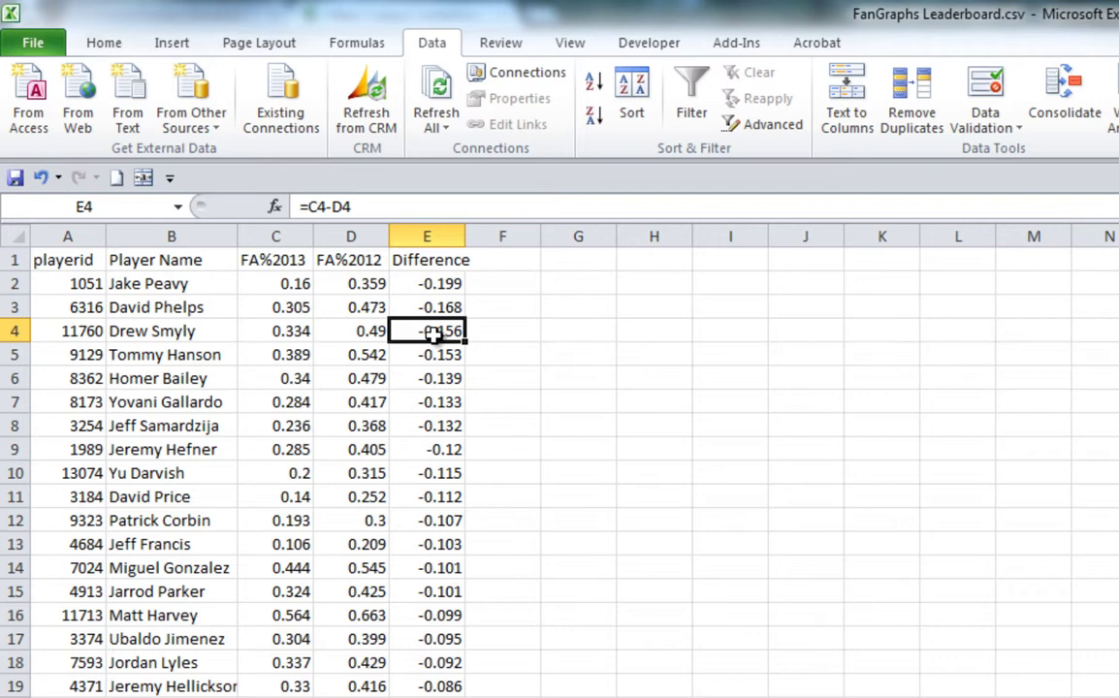
Check the 2013 and 2012 FA% lookup formulas in C2, D2 and down column C.
{"action": "key", "text": "Up"}
{"action": "key", "text": "Up"}
{"action": "key", "text": "Left"}
{"action": "key", "text": "Left"}
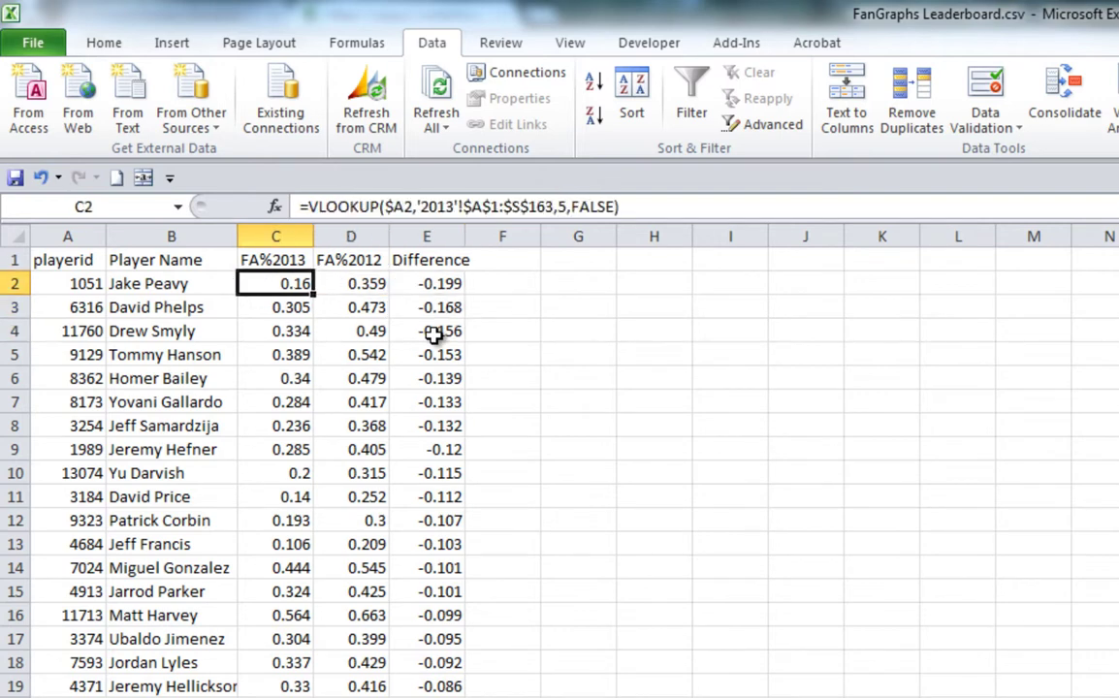
{"action": "key", "text": "Right"}
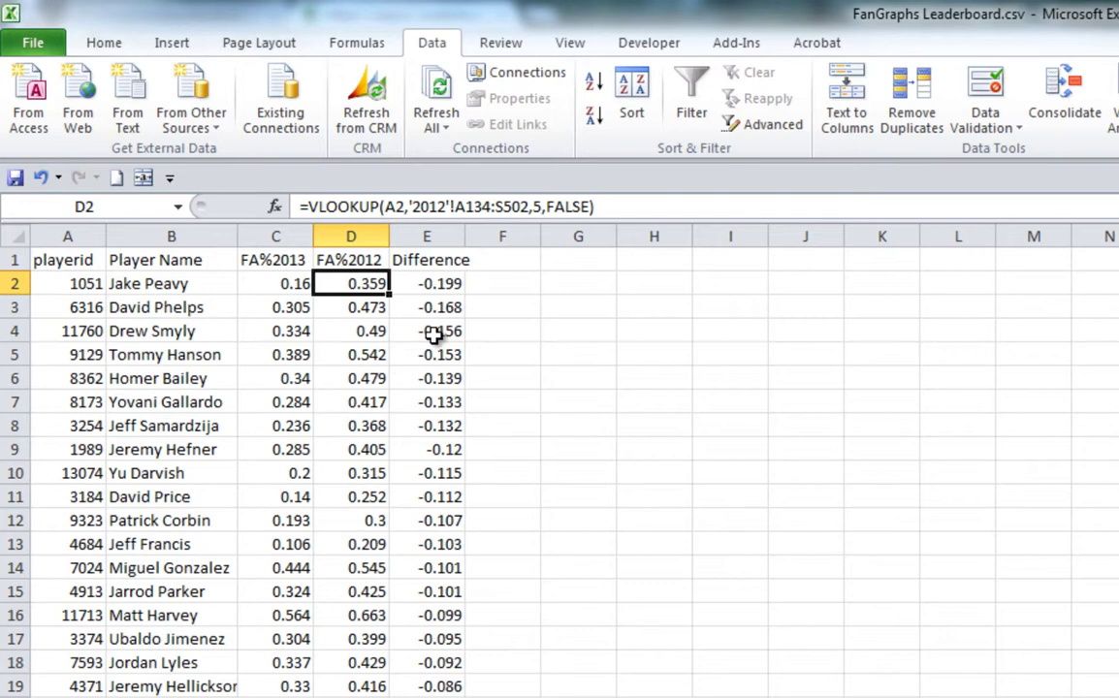
{"action": "key", "text": "Left"}
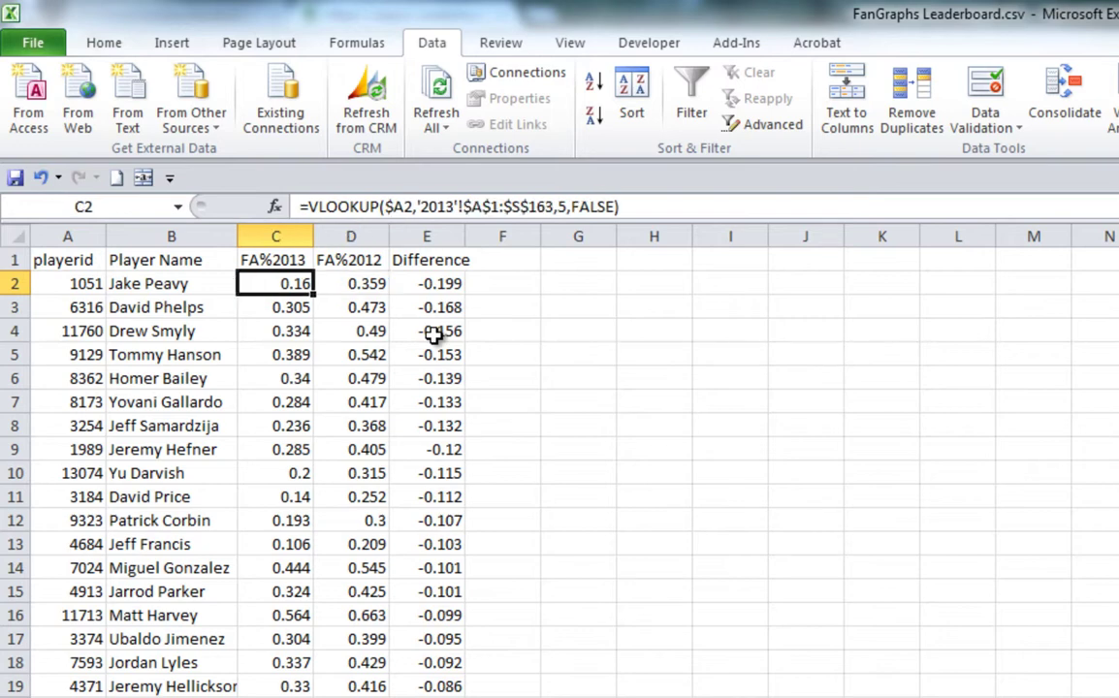
{"action": "key", "text": "Down"}
{"action": "key", "text": "Down"}
{"action": "key", "text": "Down"}
{"action": "key", "text": "Down"}
{"action": "key", "text": "Down"}
{"action": "key", "text": "Down"}
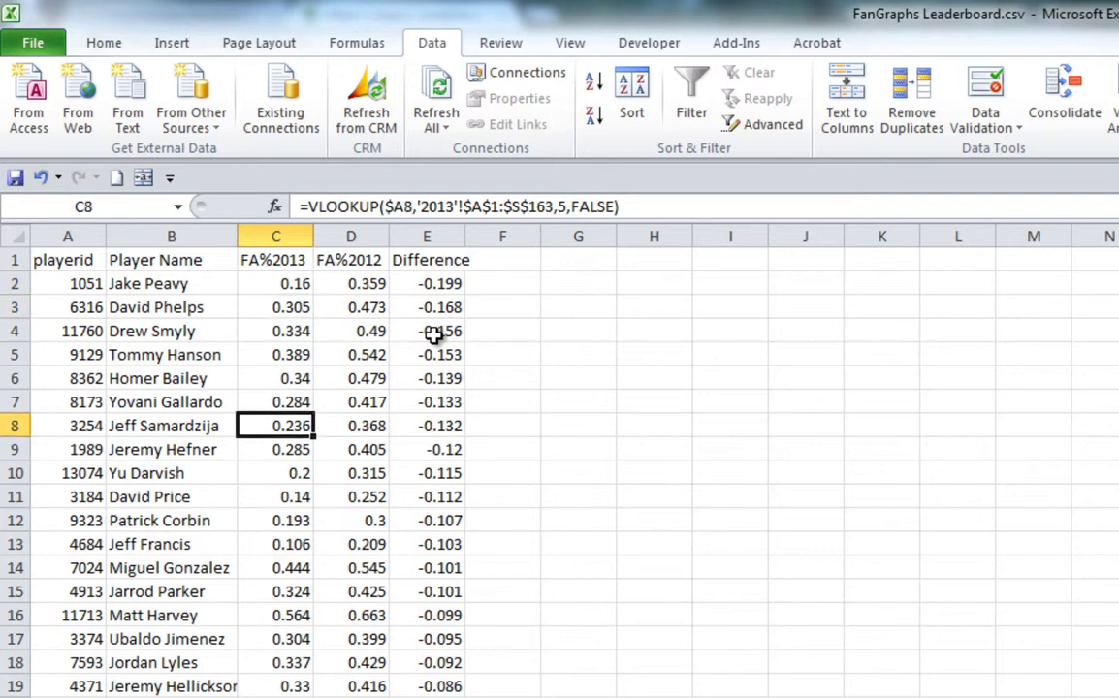
{"action": "key", "text": "Down"}
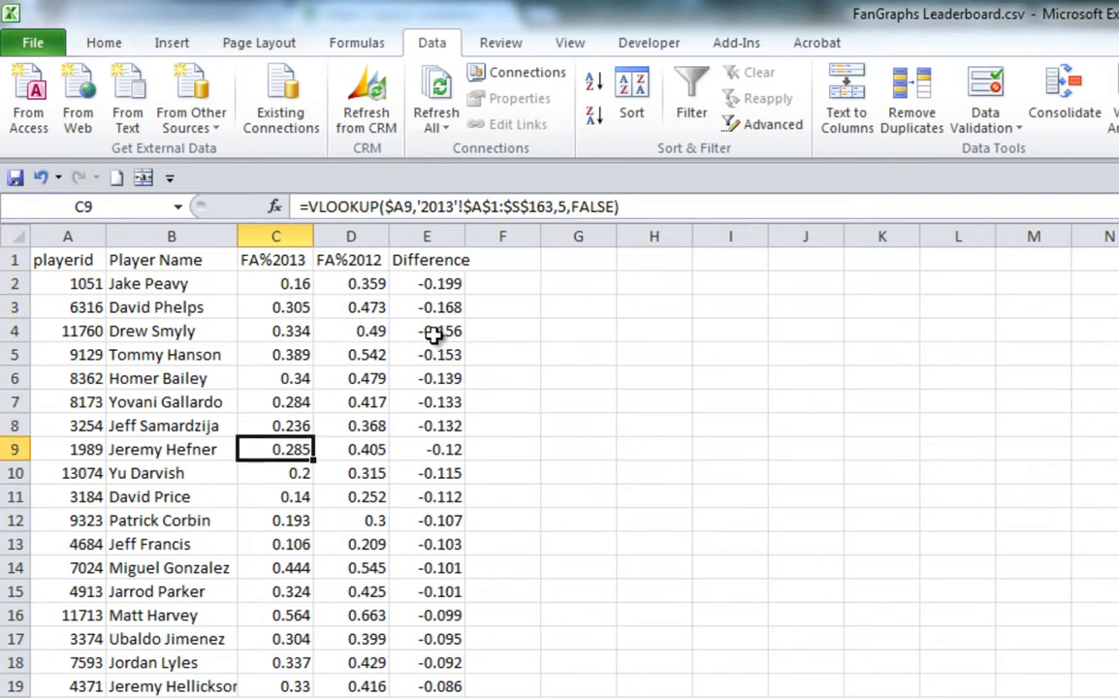
{"action": "key", "text": "Up"}
{"action": "key", "text": "Up"}
{"action": "key", "text": "Up"}
{"action": "key", "text": "Up"}
{"action": "key", "text": "Up"}
{"action": "key", "text": "Up"}
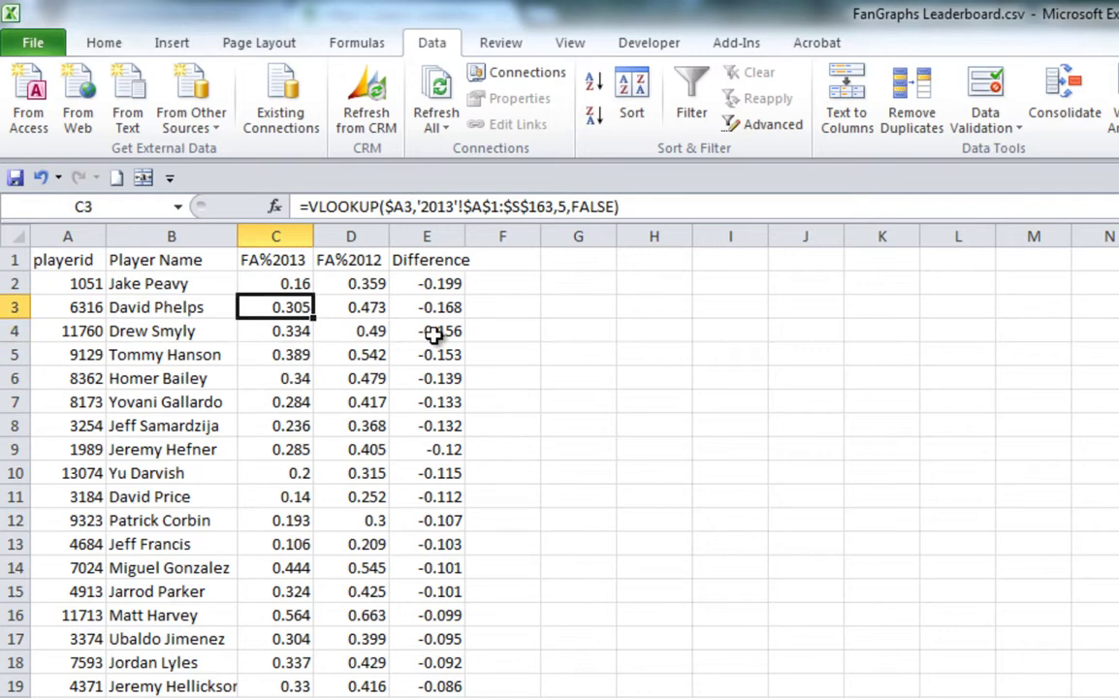
Select Homer Bailey's row B6:E6 (difference -0.139) and switch to Chrome.
{"action": "key", "text": "Down"}
{"action": "key", "text": "Down"}
{"action": "key", "text": "Down"}
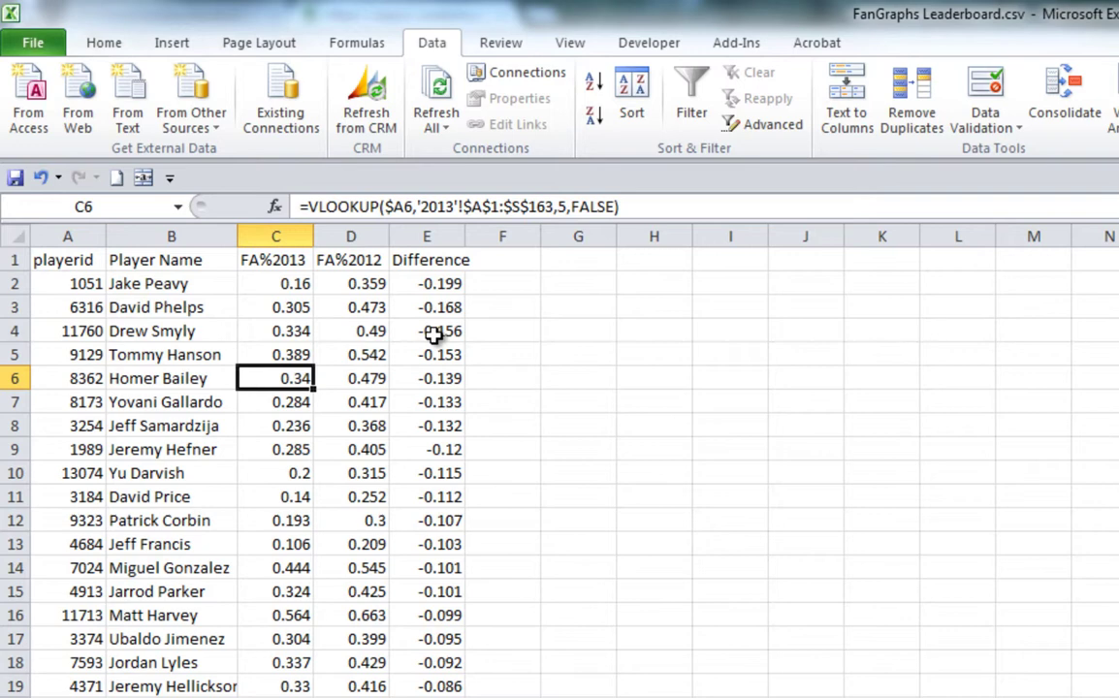
{"action": "key", "text": "Right"}
{"action": "key", "text": "Right"}
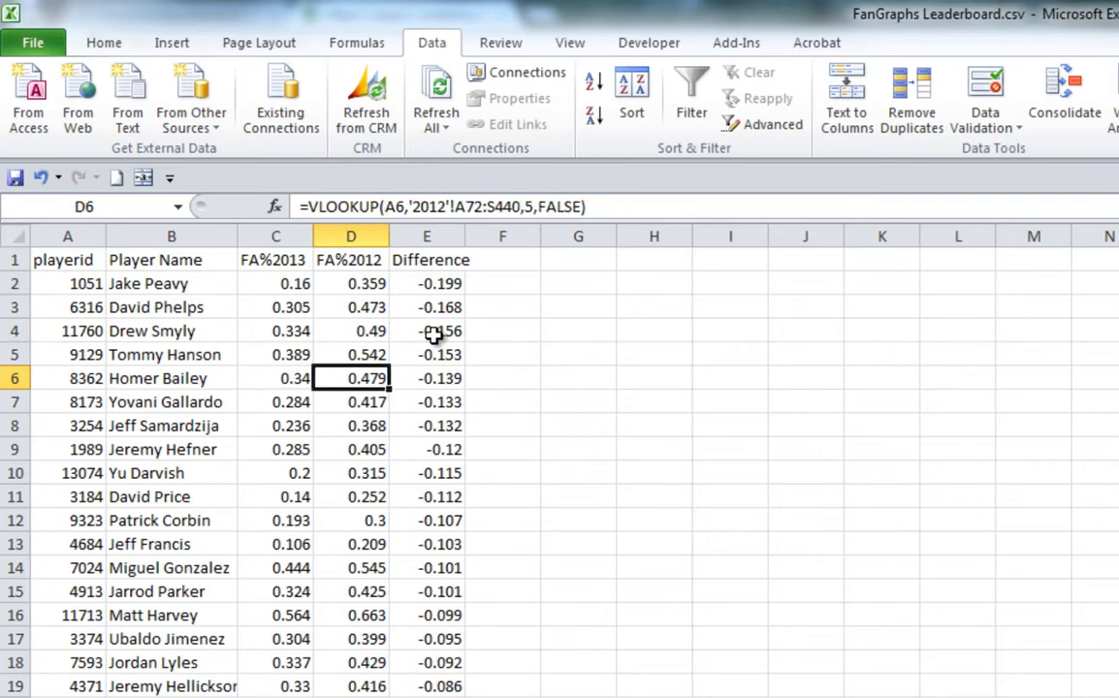
{"action": "key", "text": "shift+Left"}
{"action": "key", "text": "shift+Left"}
{"action": "key", "text": "shift+Left"}
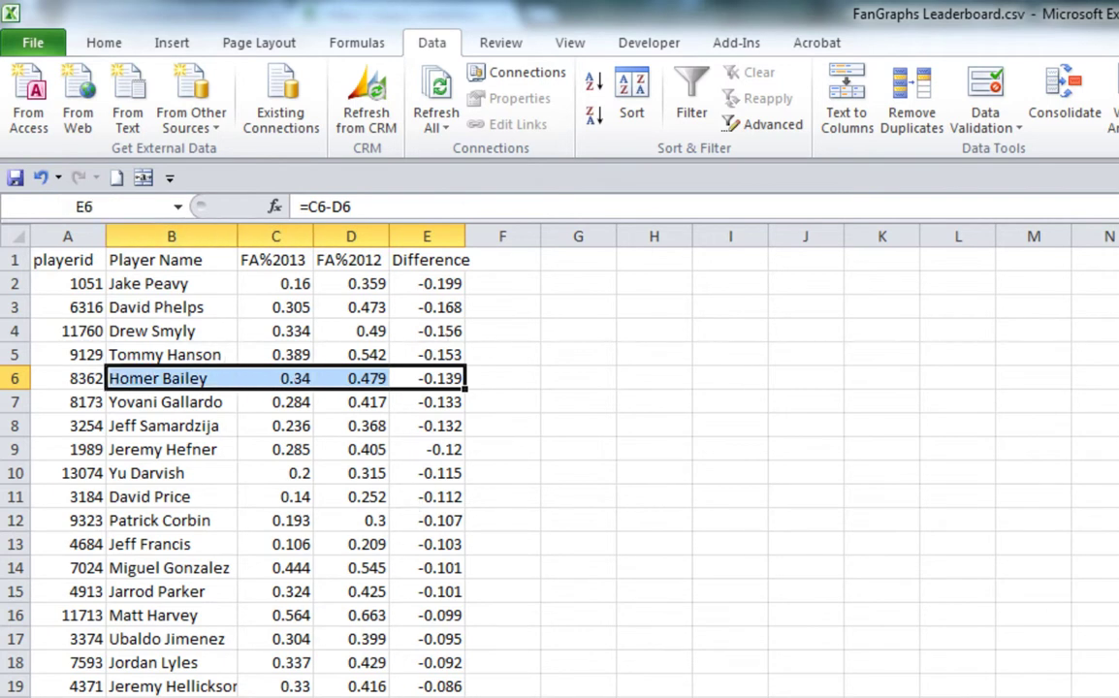
{"action": "key", "text": "alt+Tab"}
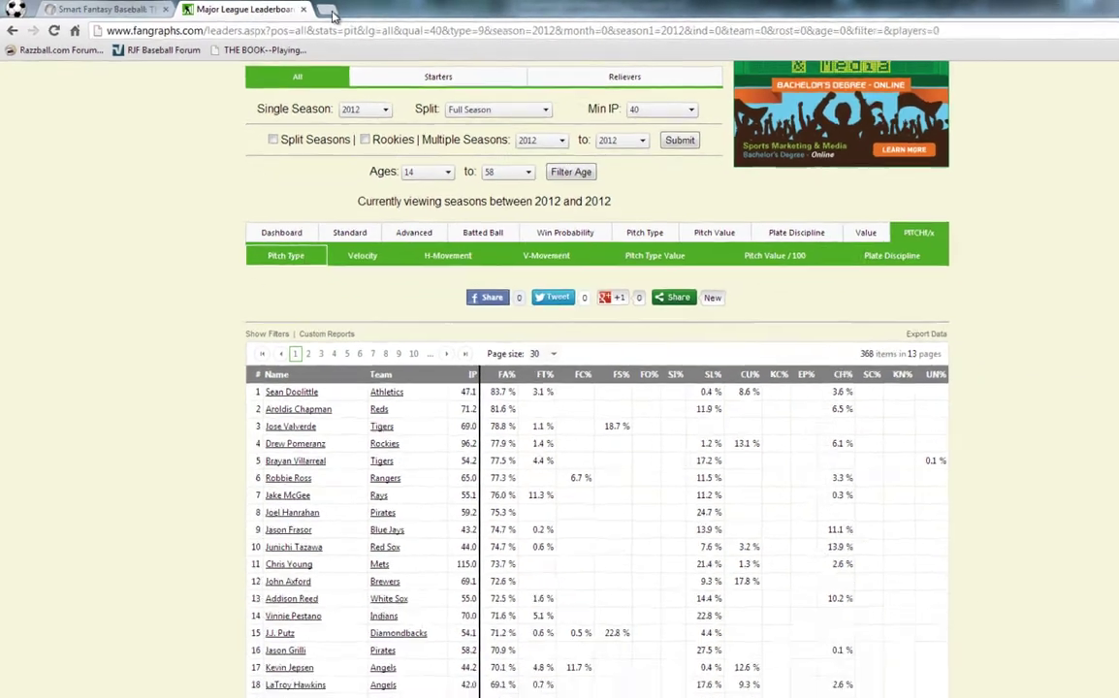
Search Google for 'brooks baseball' in a new Chrome tab.
{"action": "left_click", "coordinate": [308, 10]}
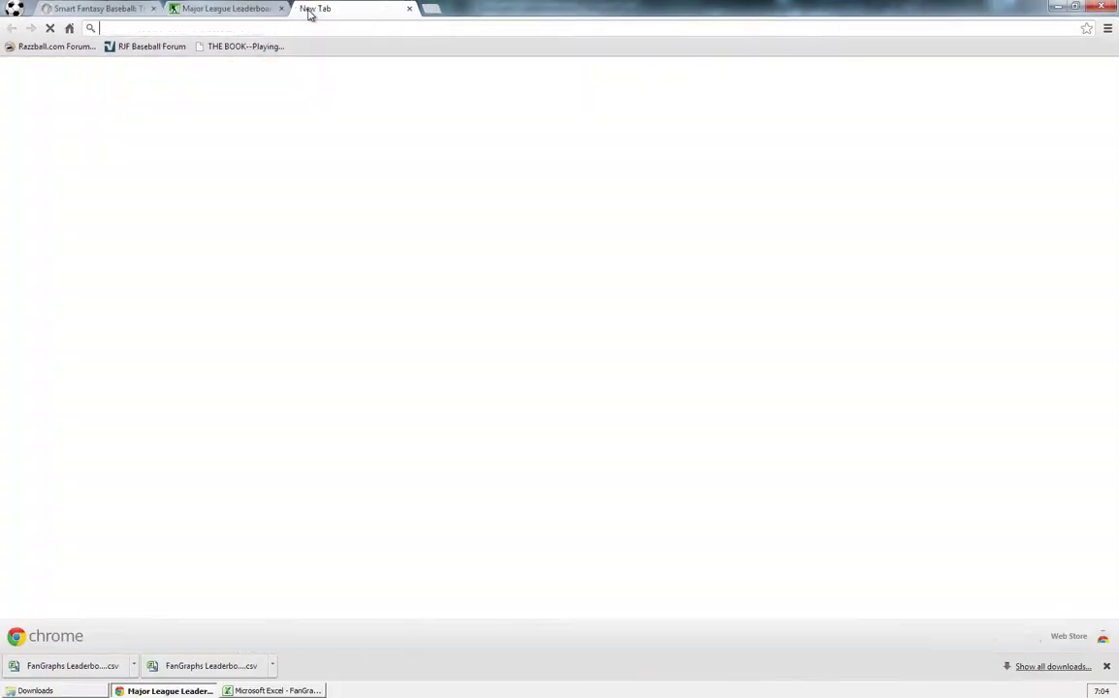
{"action": "type", "text": "brro"}
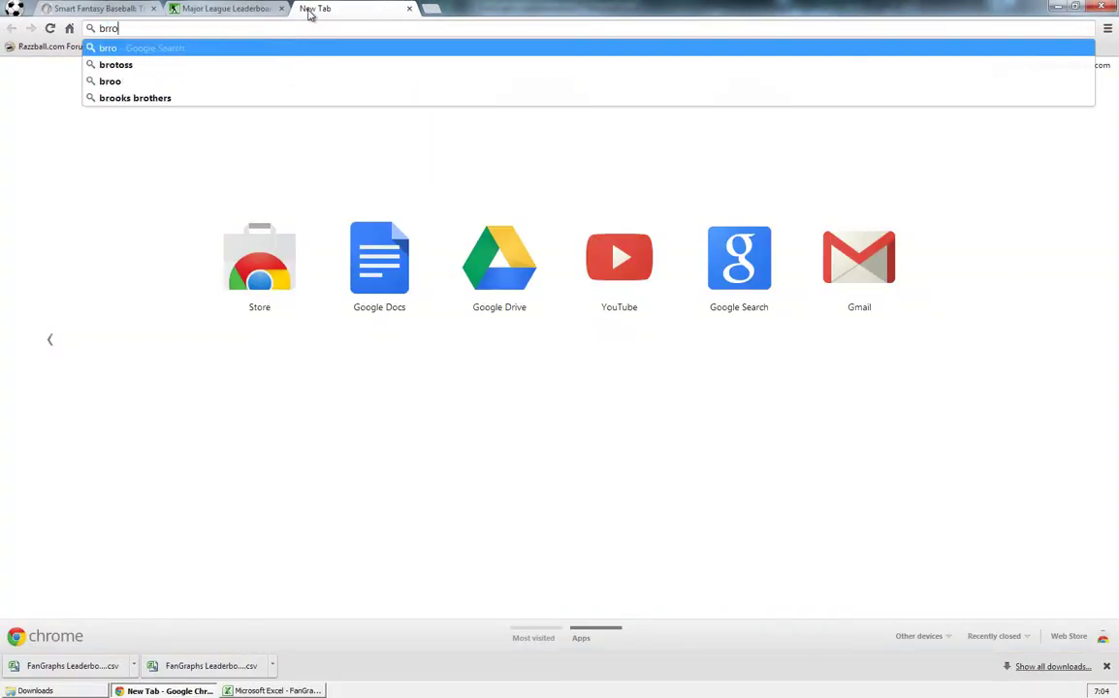
{"action": "key", "text": "BackSpace"}
{"action": "key", "text": "BackSpace"}
{"action": "key", "text": "BackSpace"}
{"action": "type", "text": "rook"}
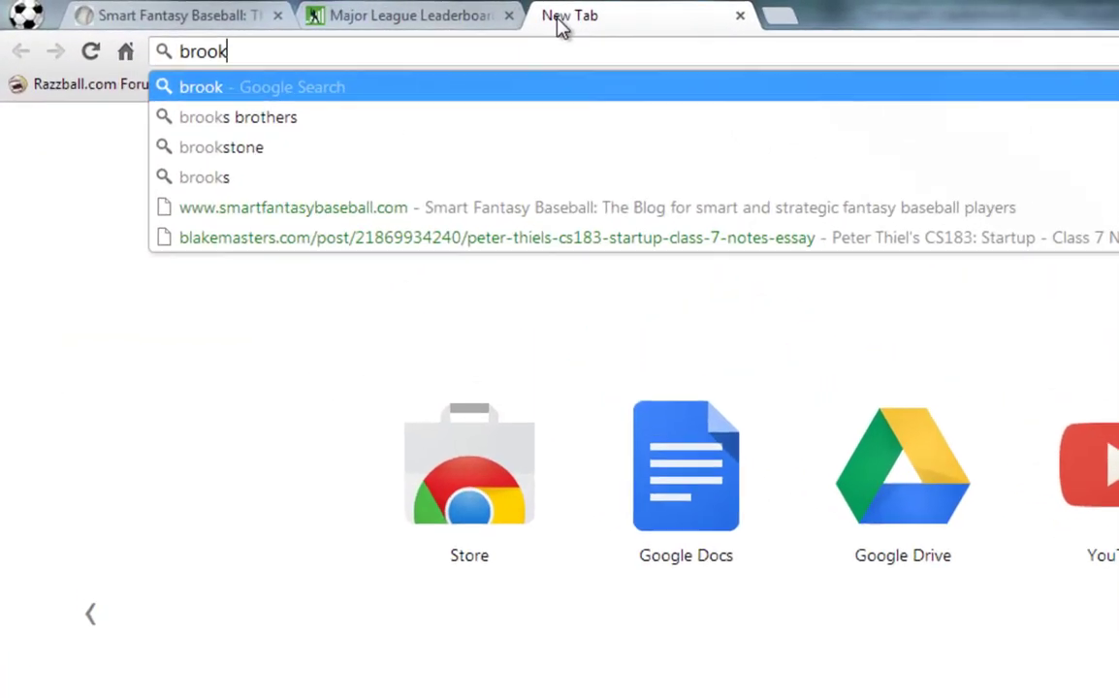
{"action": "type", "text": "sbs"}
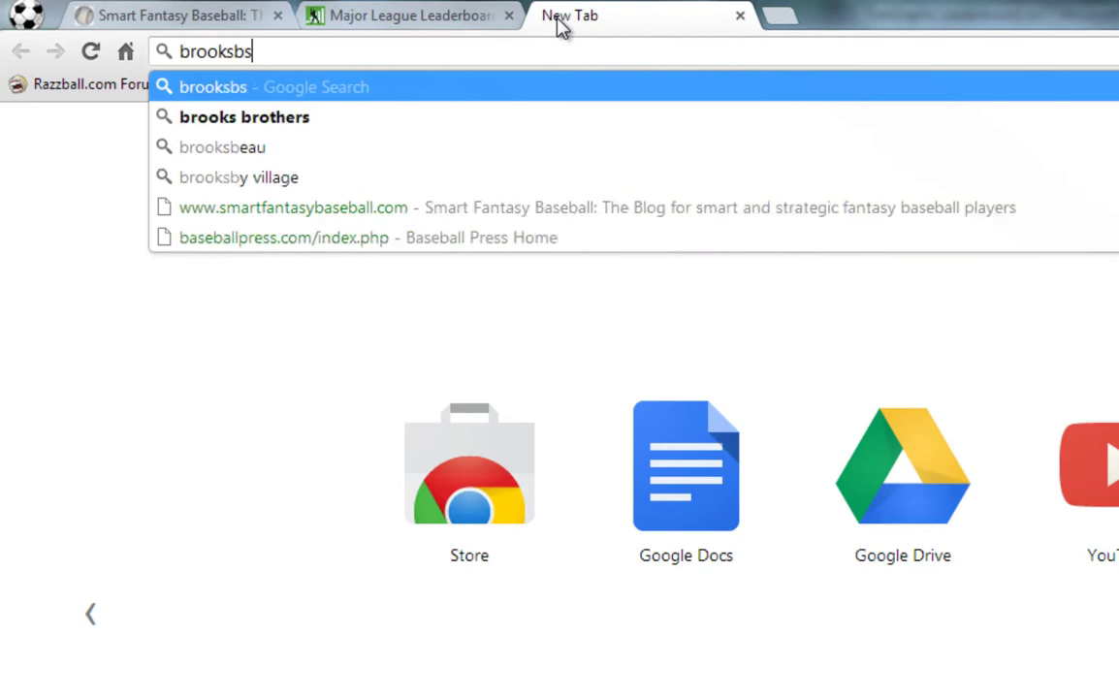
{"action": "key", "text": "BackSpace"}
{"action": "type", "text": "ase"}
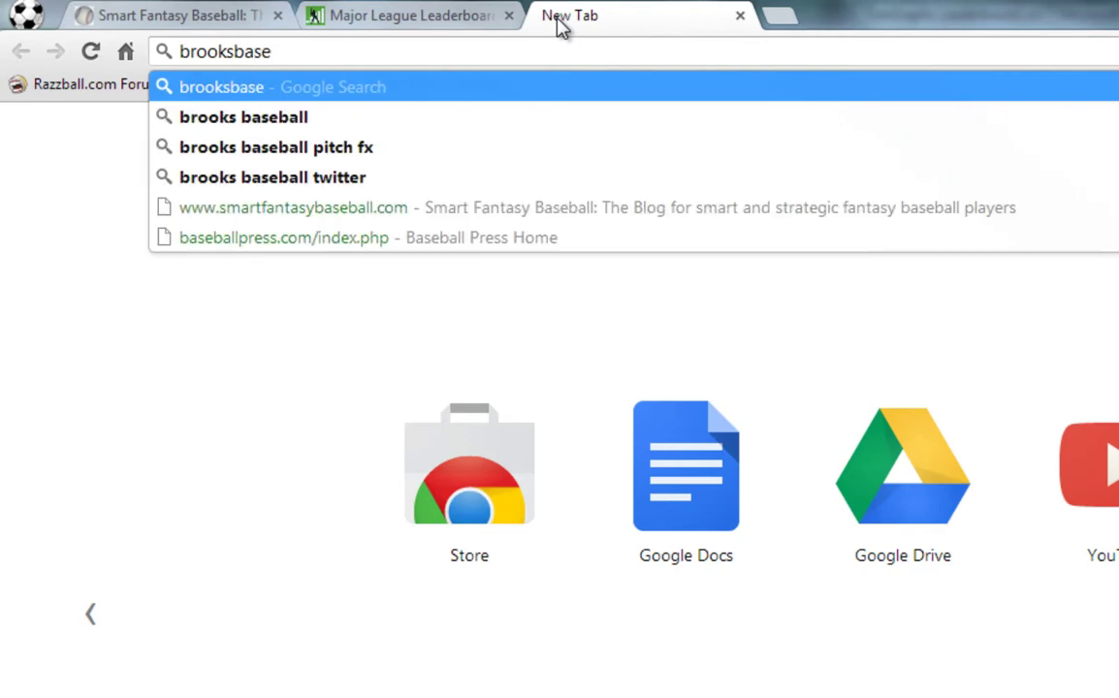
{"action": "key", "text": "Down"}
{"action": "key", "text": "Return"}
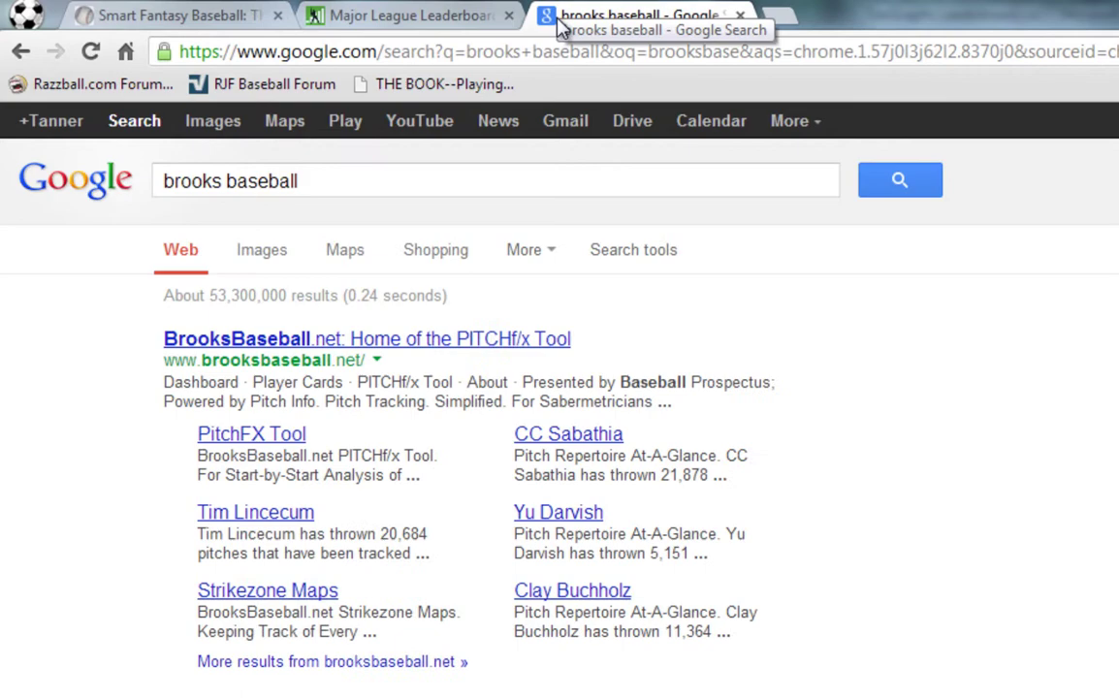
Open BrooksBaseball.net, search 'homer bailey' and open his pitcher card.
{"action": "left_click", "coordinate": [443, 338]}
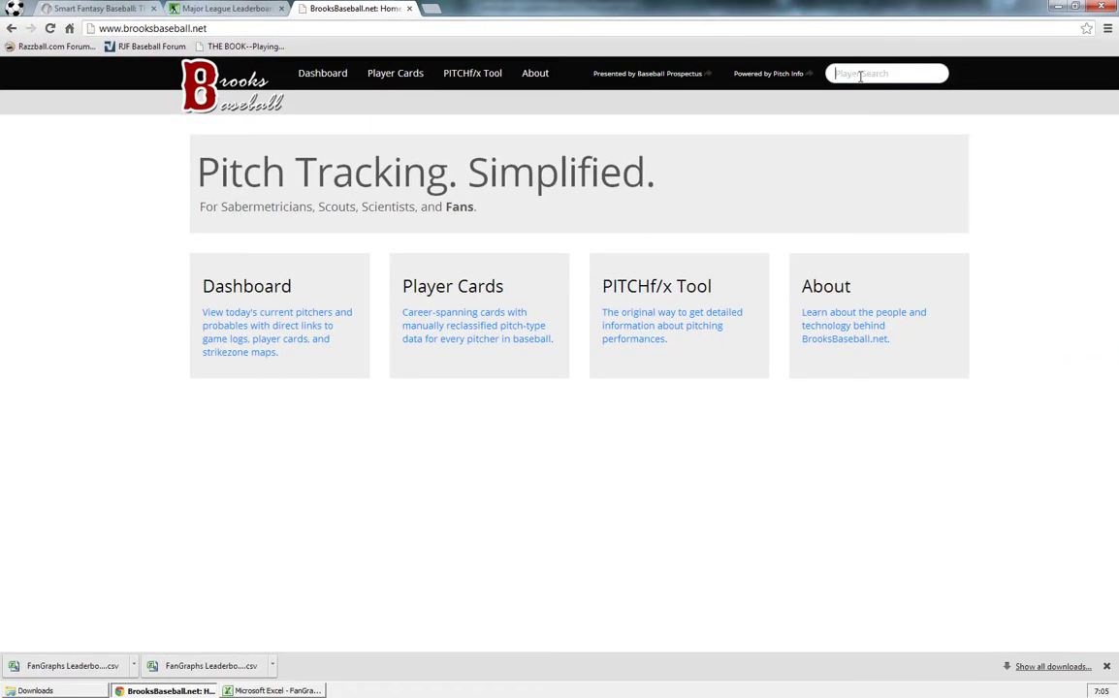
{"action": "type", "text": "homer"}
{"action": "type", "text": " bailey"}
{"action": "key", "text": "Return"}
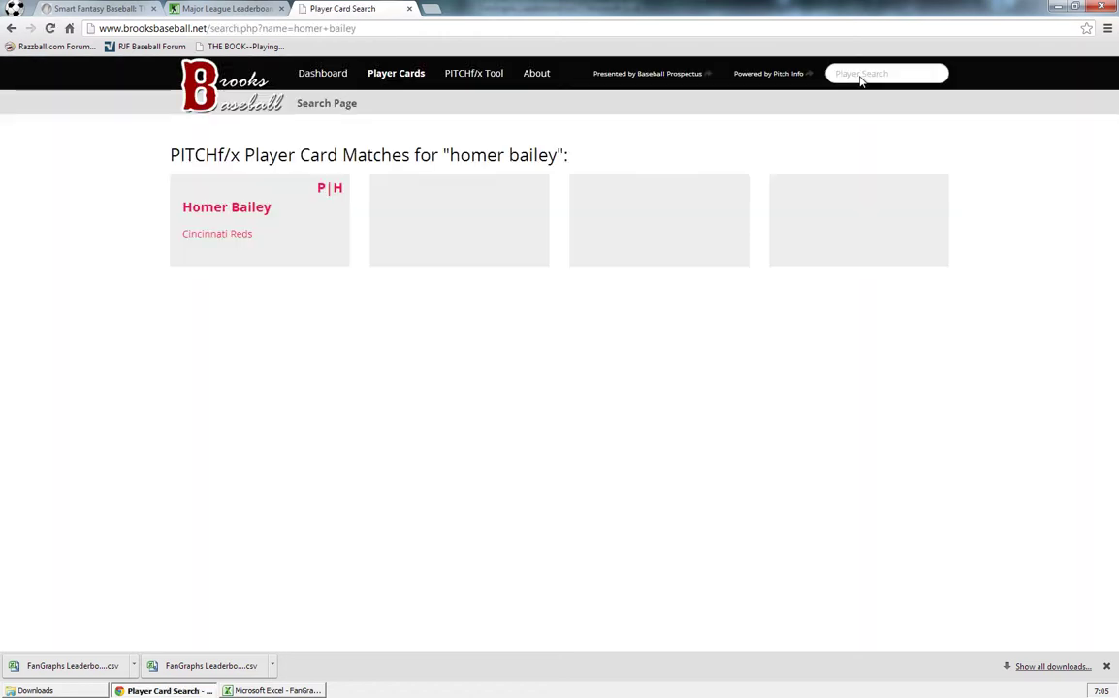
{"action": "left_click", "coordinate": [267, 218]}
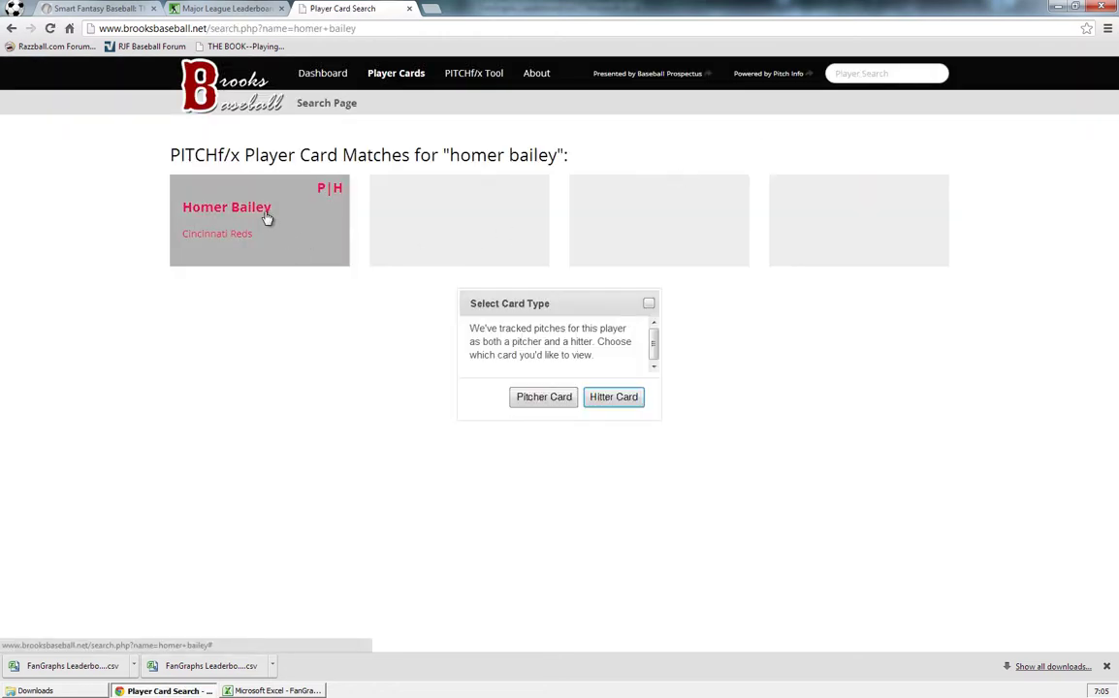
{"action": "left_click", "coordinate": [544, 399]}
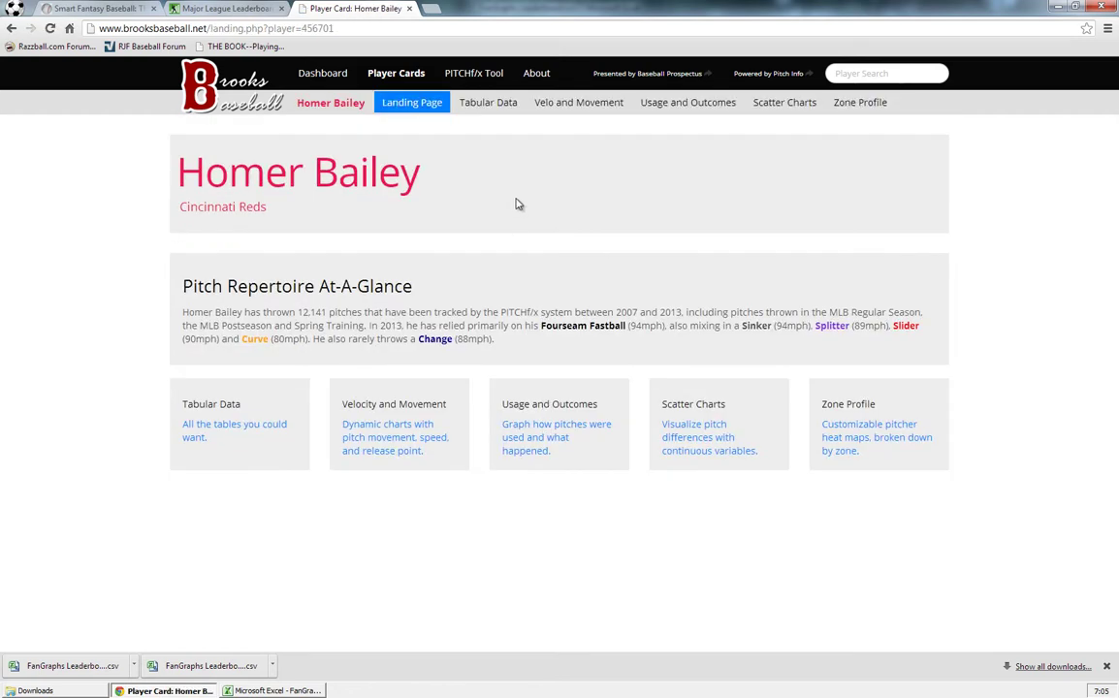
Show Homer Bailey's Usage and Outcomes monthly pitch-type percentages for 2007–2013.
{"action": "left_click", "coordinate": [698, 110]}
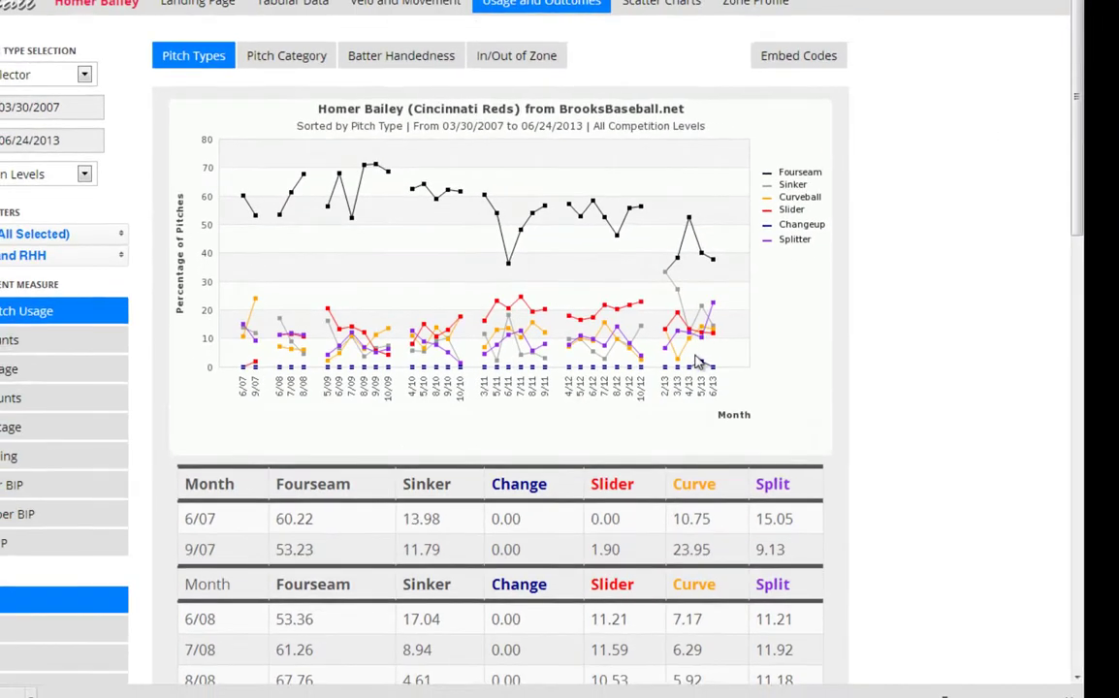
{"action": "scroll", "coordinate": [696, 355], "scroll_direction": "down", "scroll_amount": 3}
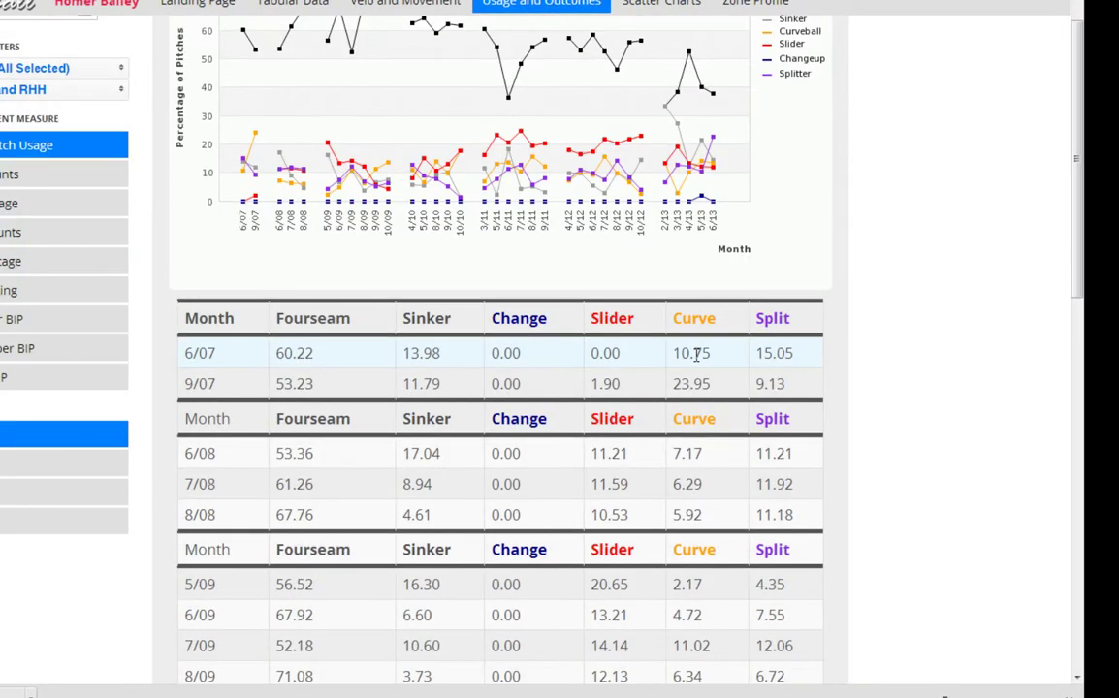
{"action": "scroll", "coordinate": [696, 355], "scroll_direction": "down", "scroll_amount": 6}
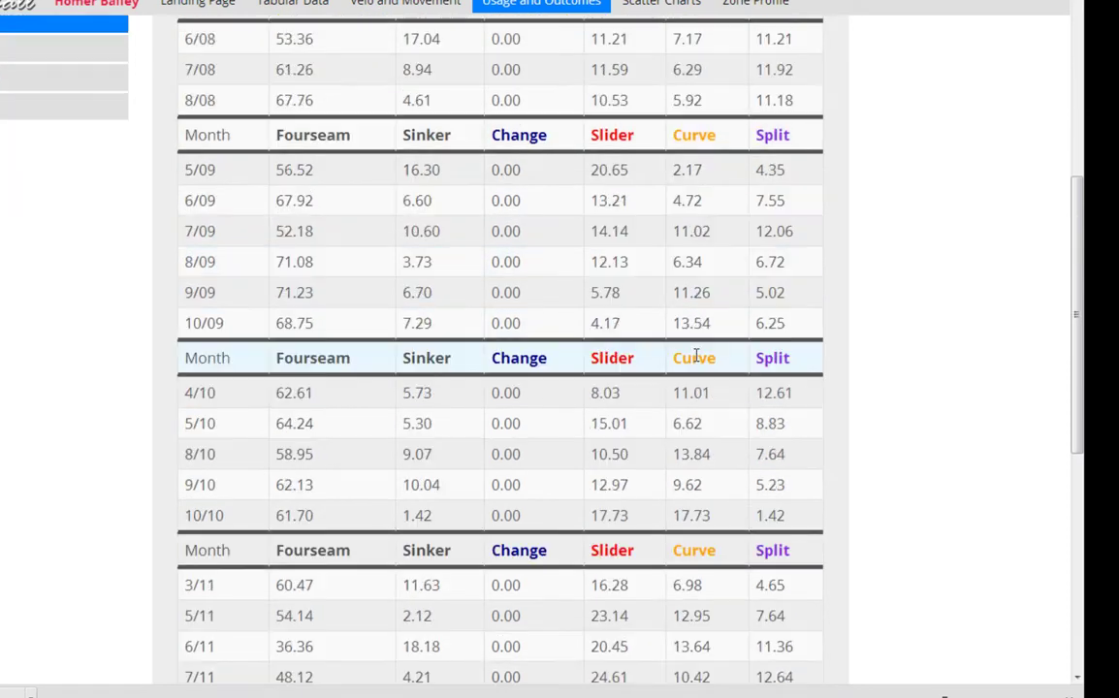
{"action": "scroll", "coordinate": [696, 360], "scroll_direction": "down", "scroll_amount": 4}
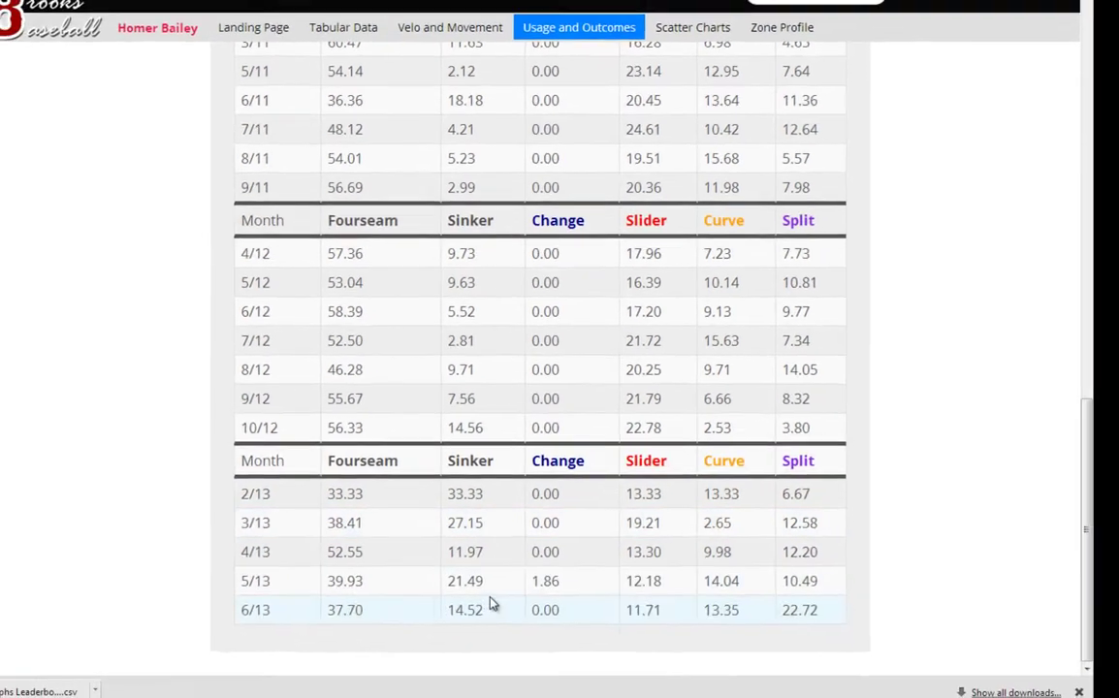
{"action": "scroll", "coordinate": [490, 603], "scroll_direction": "up", "scroll_amount": 15}
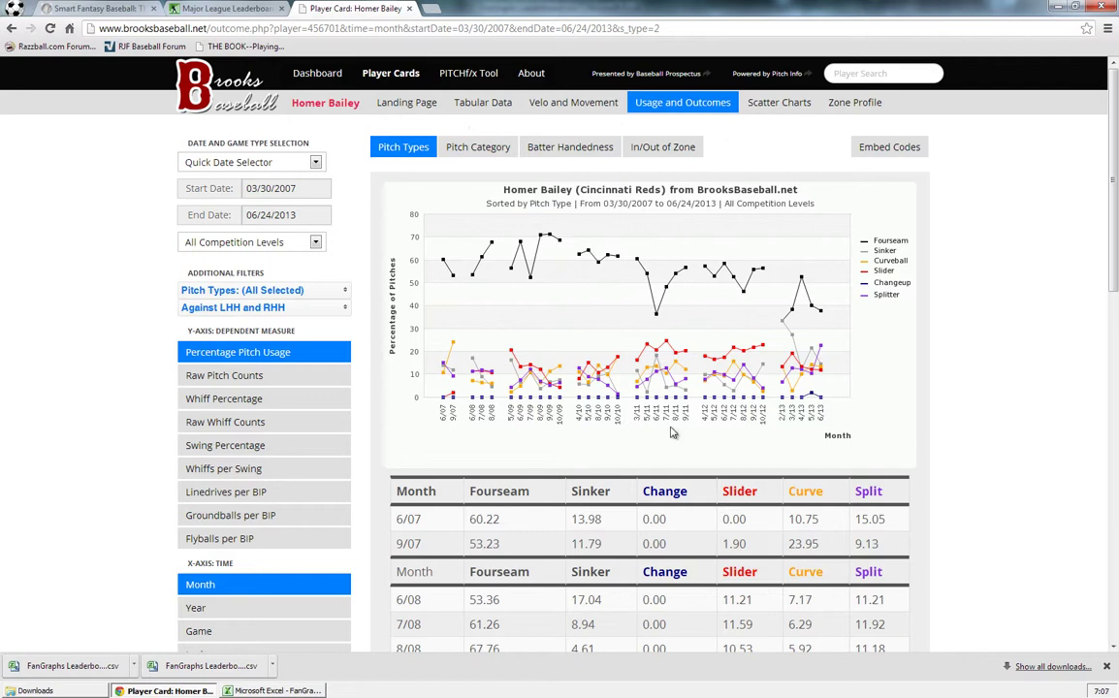
Review Homer Bailey's 2013 usage rows, then return to Excel's Difference sheet.
{"action": "scroll", "coordinate": [373, 621], "scroll_direction": "down", "scroll_amount": 10}
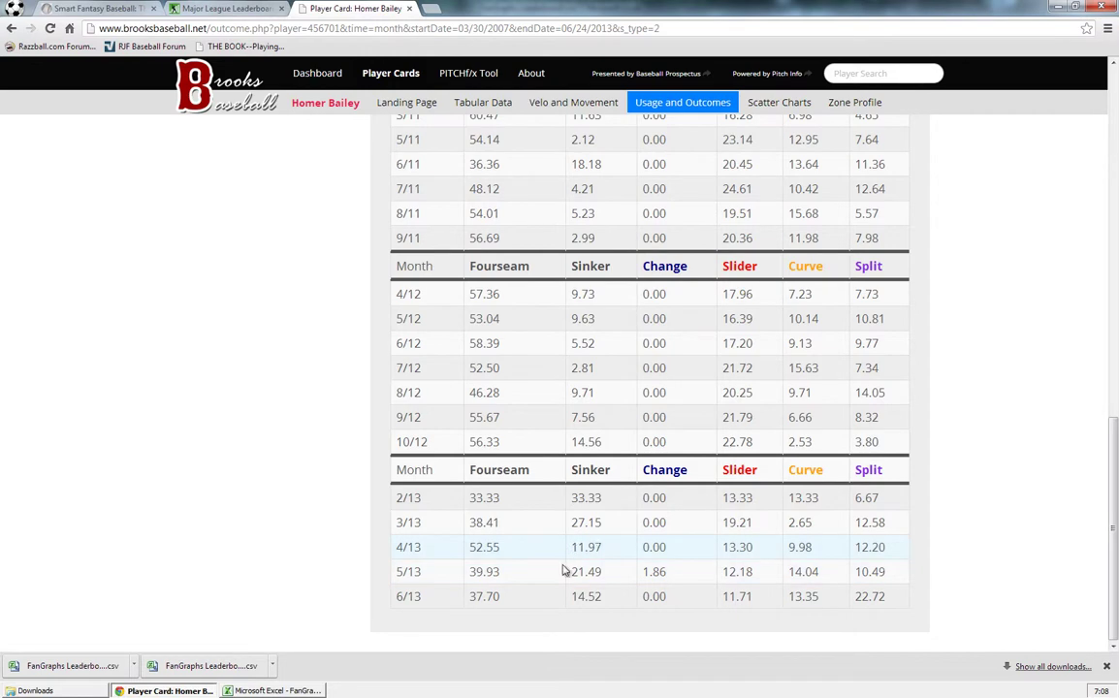
{"action": "left_click", "coordinate": [264, 690]}
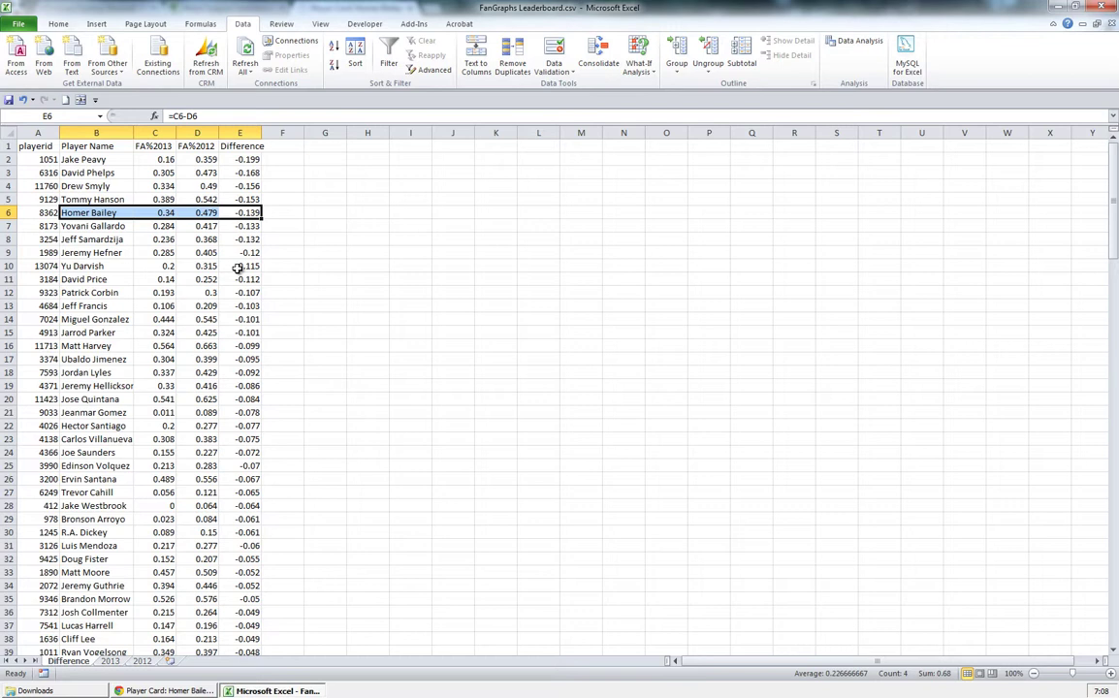
{"action": "left_click", "coordinate": [201, 332]}
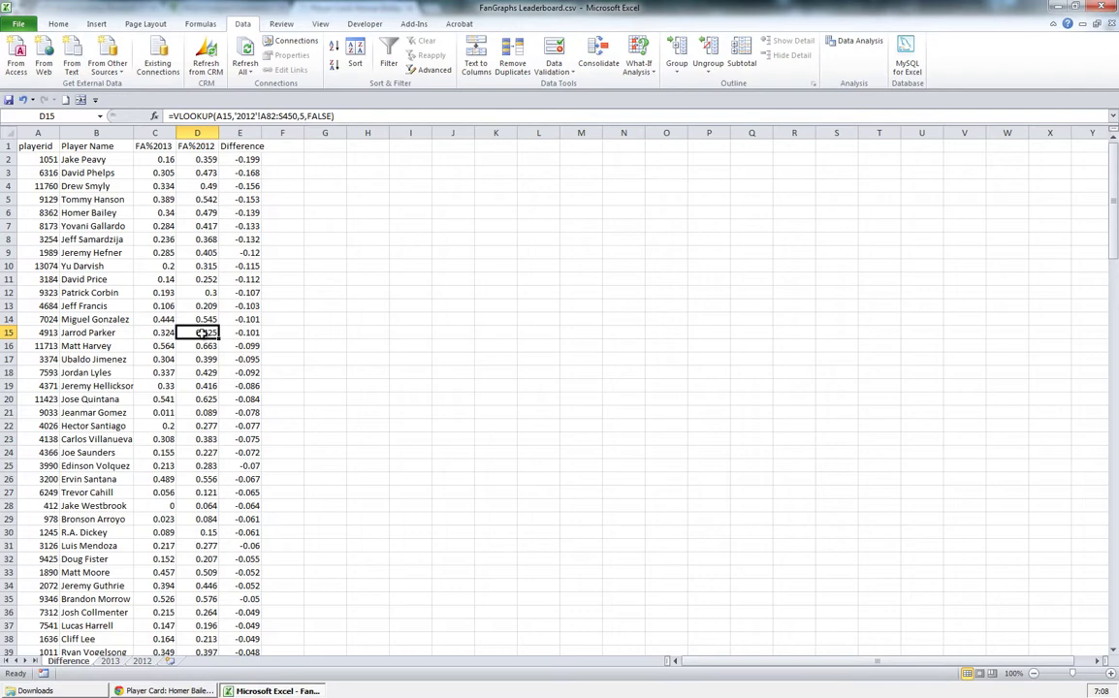